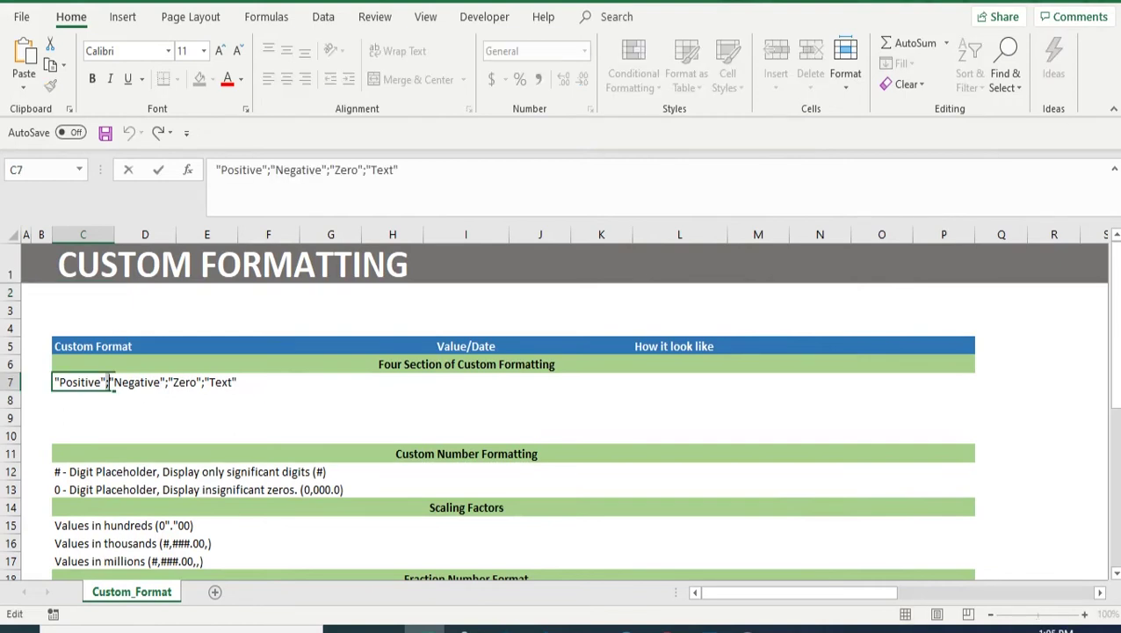
- Examine the four sections of the format code in cell C7
{"action": "key", "text": "Right"}
{"action": "key", "text": "Right"}
{"action": "key", "text": "Right"}
{"action": "key", "text": "Right"}
{"action": "key", "text": "Right"}
{"action": "key", "text": "Right"}
{"action": "key", "text": "Right"}
{"action": "key", "text": "Right"}
{"action": "key", "text": "Right"}
{"action": "key", "text": "Right"}
{"action": "key", "text": "Right"}
{"action": "key", "text": "Right"}
{"action": "key", "text": "Right"}
{"action": "key", "text": "Right"}
{"action": "key", "text": "Return"}
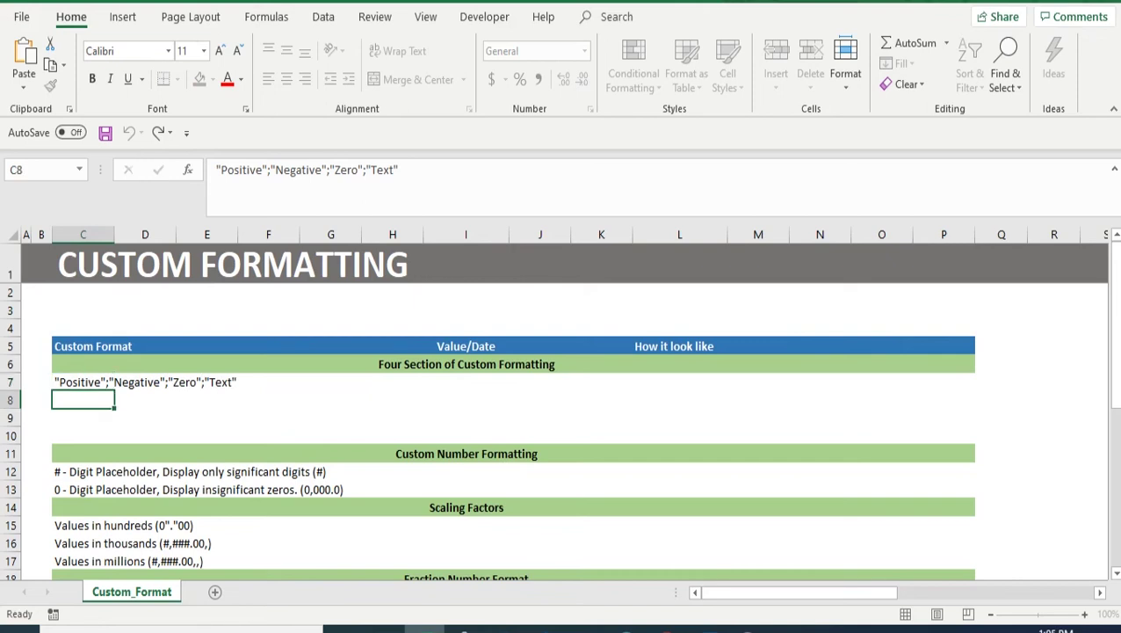
- Copy the whole format code text "Positive";"Negative";"Zero";"Text" from inside cell C7
{"action": "key", "text": "Up"}
{"action": "key", "text": "F2"}
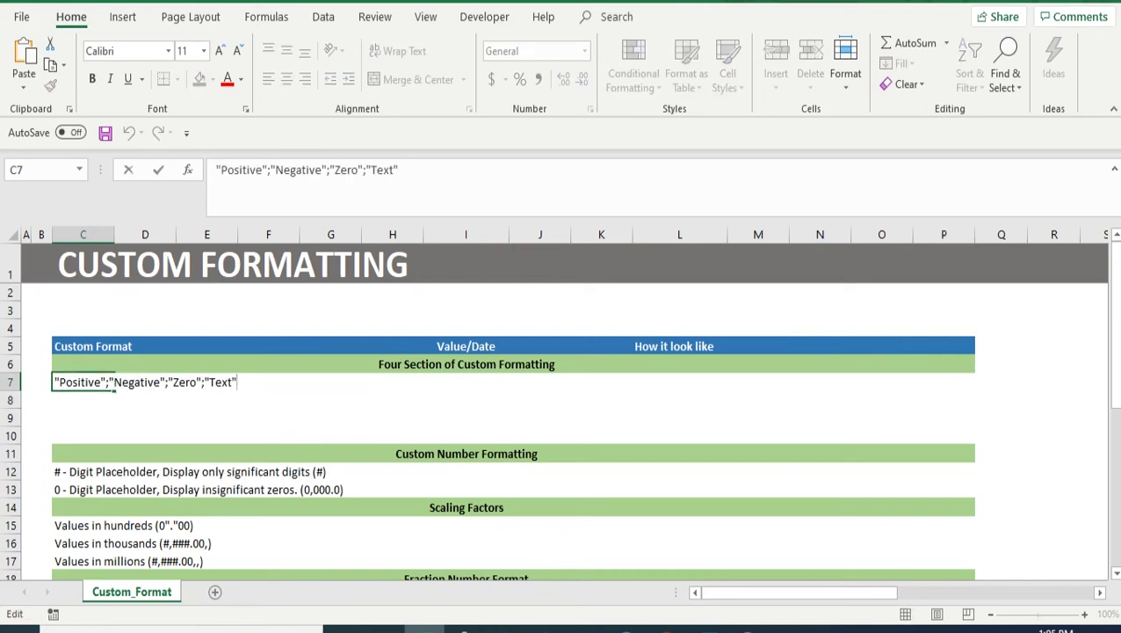
{"action": "key", "text": "Left"}
{"action": "key", "text": "Left"}
{"action": "key", "text": "Left"}
{"action": "key", "text": "Left"}
{"action": "key", "text": "Left"}
{"action": "key", "text": "Left"}
{"action": "key", "text": "Home"}
{"action": "key", "text": "ctrl+shift+Right"}
{"action": "key", "text": "ctrl+shift+Right"}
{"action": "key", "text": "ctrl+shift+Right"}
{"action": "key", "text": "ctrl+shift+Right"}
{"action": "key", "text": "ctrl+shift+Right"}
{"action": "key", "text": "ctrl+shift+Right"}
{"action": "key", "text": "ctrl+shift+Right"}
{"action": "key", "text": "ctrl+shift+Right"}
{"action": "key", "text": "ctrl+shift+Right"}
{"action": "key", "text": "ctrl+c"}
- Select the empty cells L7:L10 in the How it look like column
{"action": "key", "text": "Tab"}
{"action": "key", "text": "Tab"}
{"action": "key", "text": "Tab"}
{"action": "key", "text": "Tab"}
{"action": "key", "text": "Tab"}
{"action": "key", "text": "Tab"}
{"action": "key", "text": "Tab"}
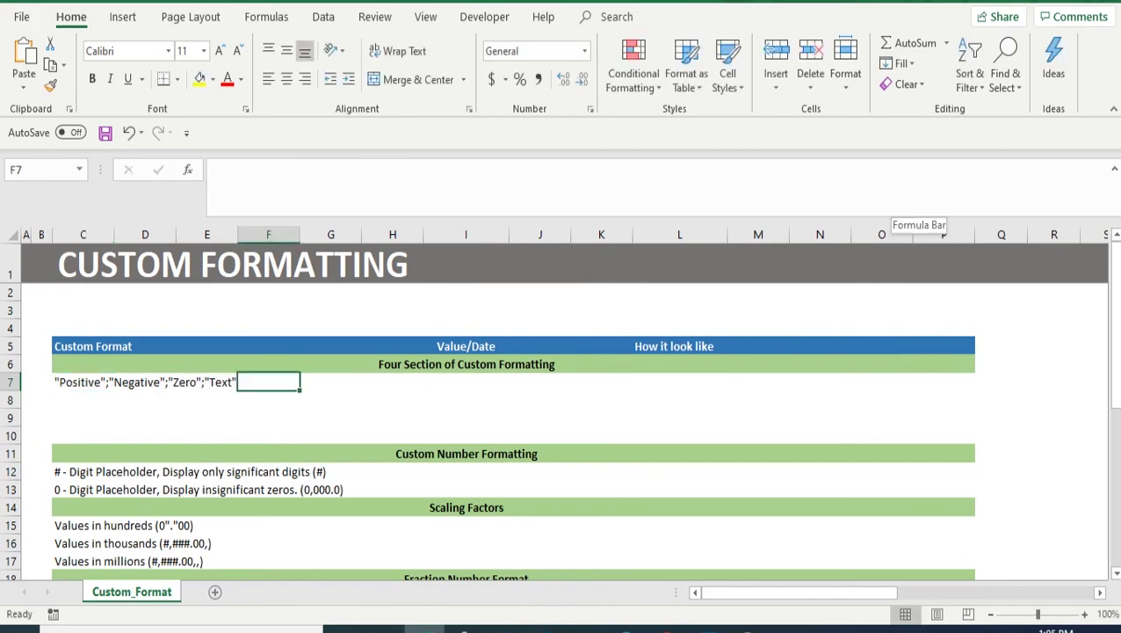
{"action": "key", "text": "Tab"}
{"action": "key", "text": "Tab"}
{"action": "key", "text": "shift+Down"}
{"action": "key", "text": "shift+Down"}
{"action": "key", "text": "shift+Down"}
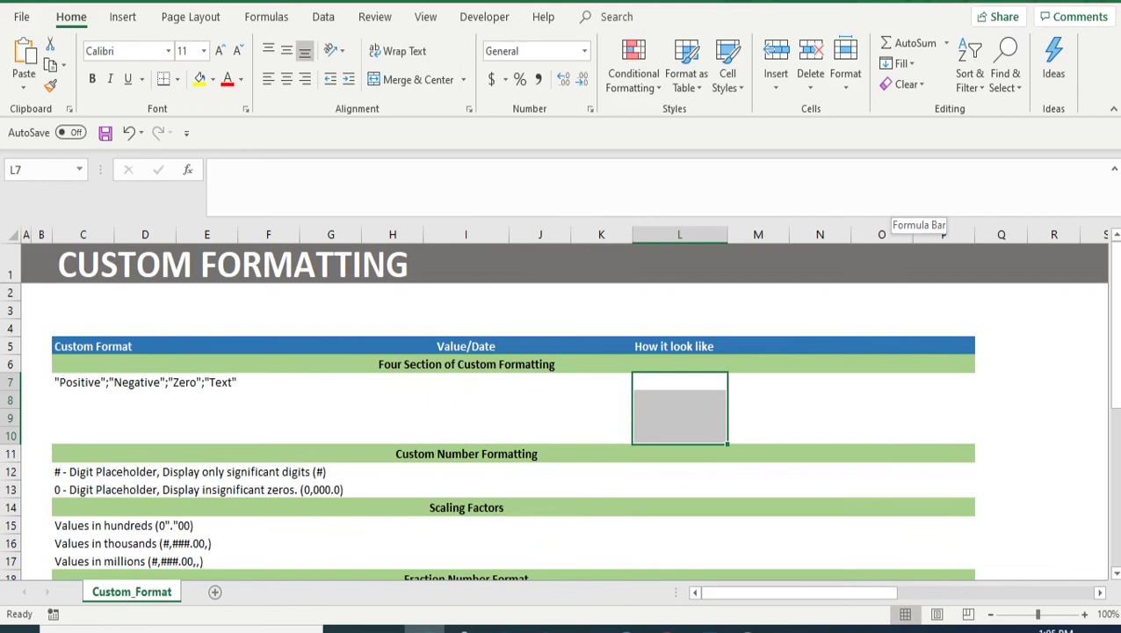
{"action": "key", "text": "ctrl+1"}
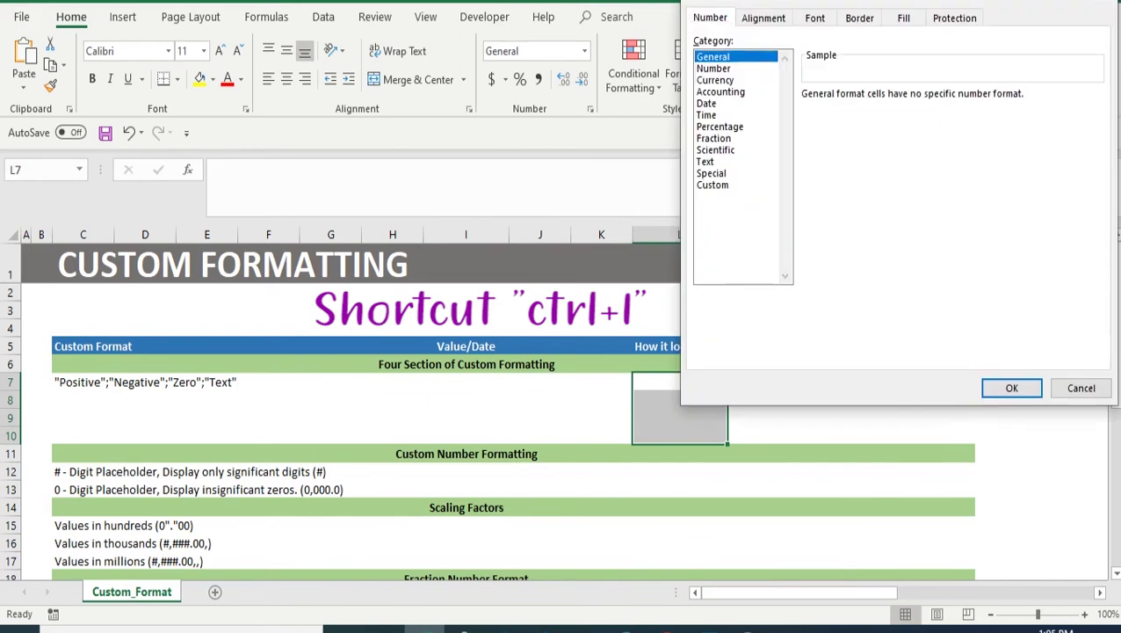
{"action": "key", "text": "Down"}
{"action": "key", "text": "Down"}
{"action": "key", "text": "Down"}
{"action": "key", "text": "Down"}
{"action": "key", "text": "Down"}
{"action": "key", "text": "Down"}
{"action": "key", "text": "Down"}
{"action": "key", "text": "Down"}
{"action": "key", "text": "Down"}
{"action": "key", "text": "Down"}
{"action": "key", "text": "Escape"}
- Apply the copied code "Positive";"Negative";"Zero";"Text" as a custom number format to cells L7:L10
{"action": "key", "text": "shift+F10"}
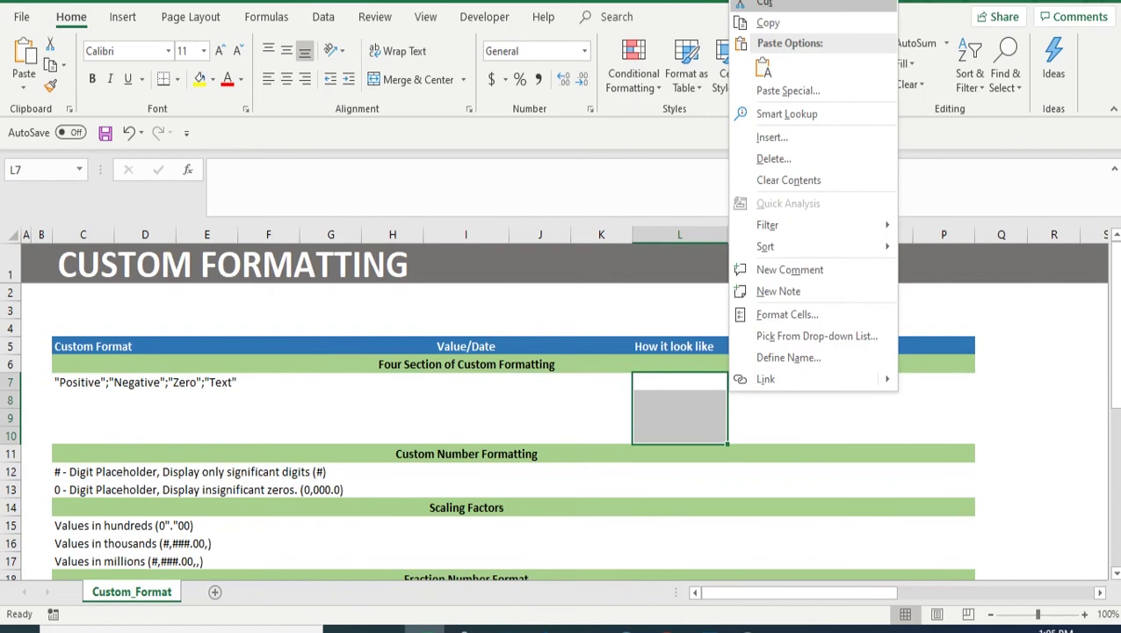
{"action": "key", "text": "Up"}
{"action": "key", "text": "Up"}
{"action": "key", "text": "Up"}
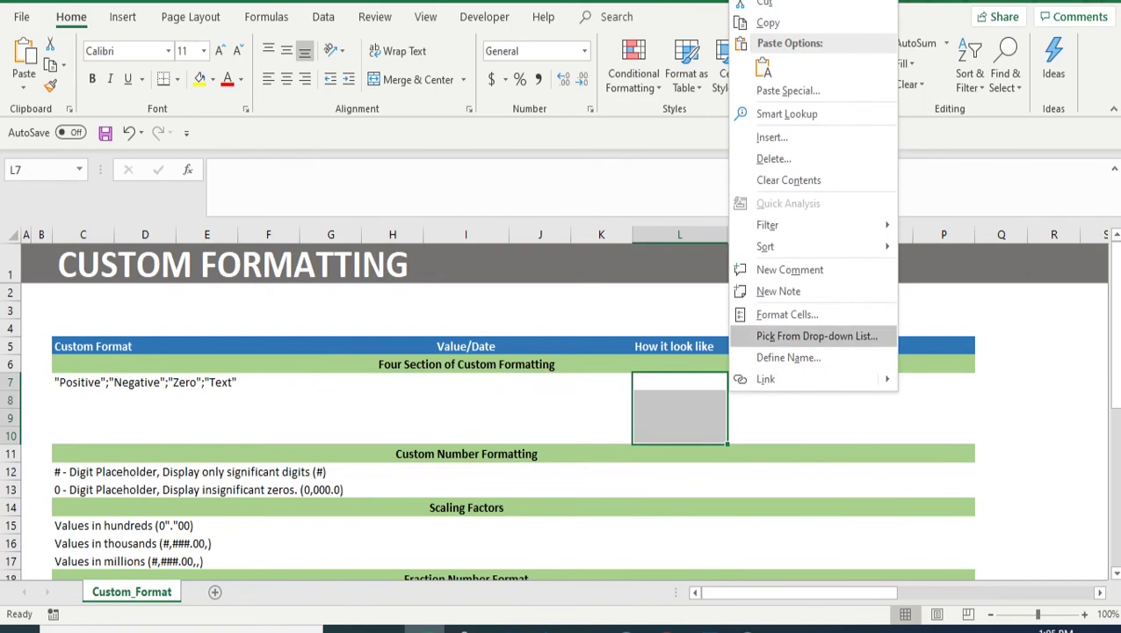
{"action": "key", "text": "Up"}
{"action": "key", "text": "Return"}
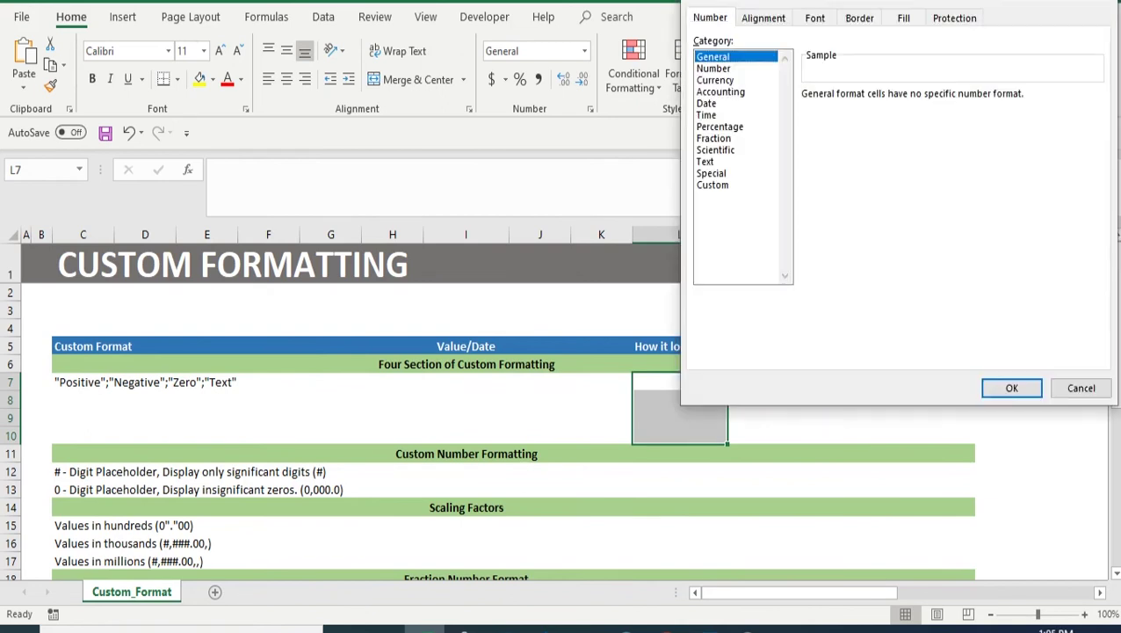
{"action": "key", "text": "Down"}
{"action": "key", "text": "Down"}
{"action": "key", "text": "Down"}
{"action": "key", "text": "Down"}
{"action": "key", "text": "Down"}
{"action": "key", "text": "Down"}
{"action": "key", "text": "Down"}
{"action": "key", "text": "Down"}
{"action": "key", "text": "Down"}
{"action": "key", "text": "Down"}
{"action": "key", "text": "Down"}
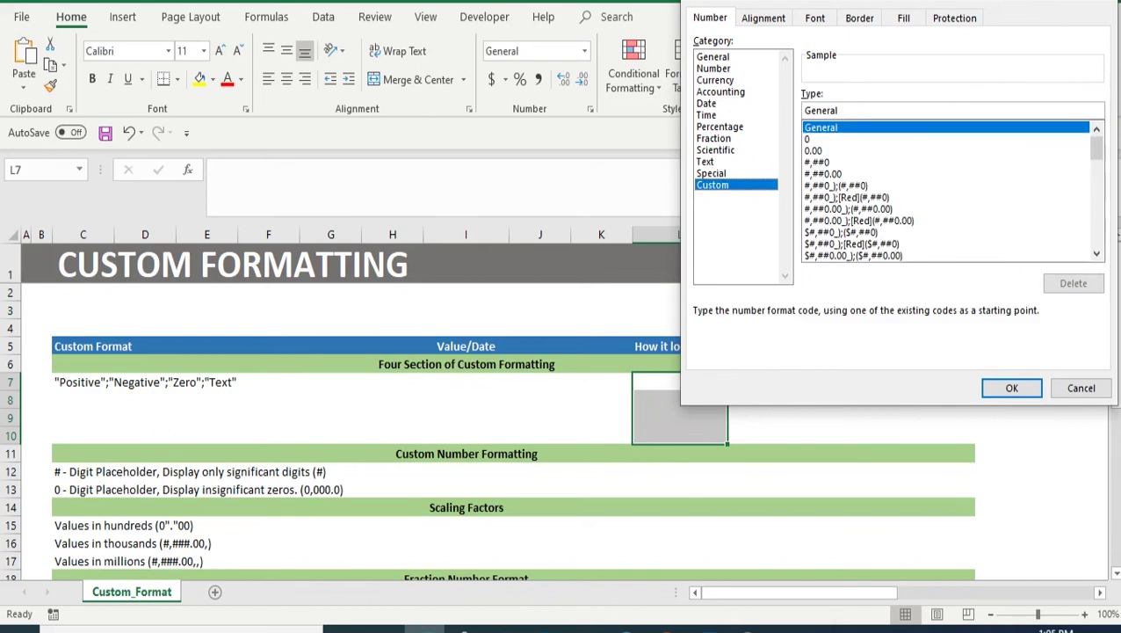
{"action": "key", "text": "Tab"}
{"action": "key", "text": "ctrl+v"}
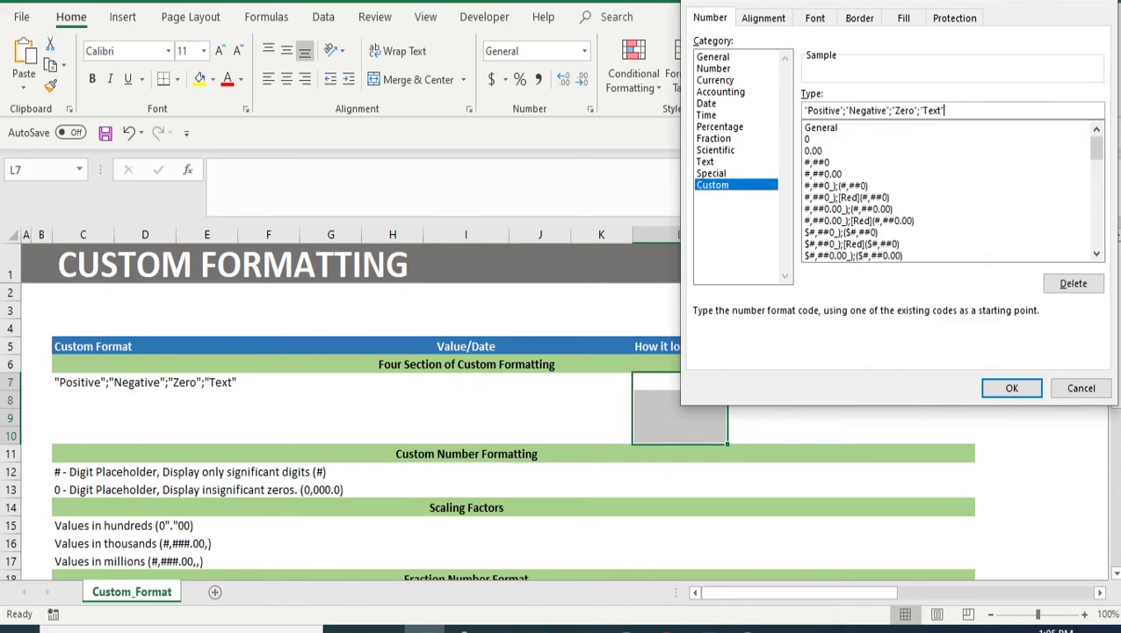
{"action": "key", "text": "Return"}
- Enter the sample value 1000 in cell I7 of the Value/Date column
{"action": "key", "text": "Up"}
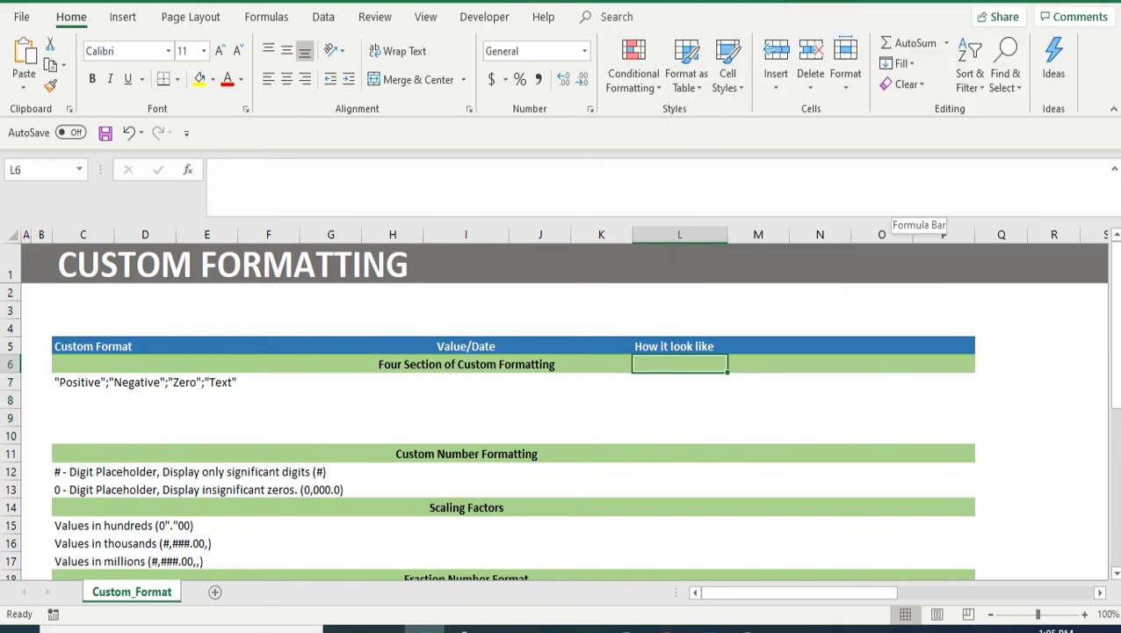
{"action": "key", "text": "Down"}
{"action": "key", "text": "Left"}
{"action": "key", "text": "Left"}
{"action": "key", "text": "Left"}
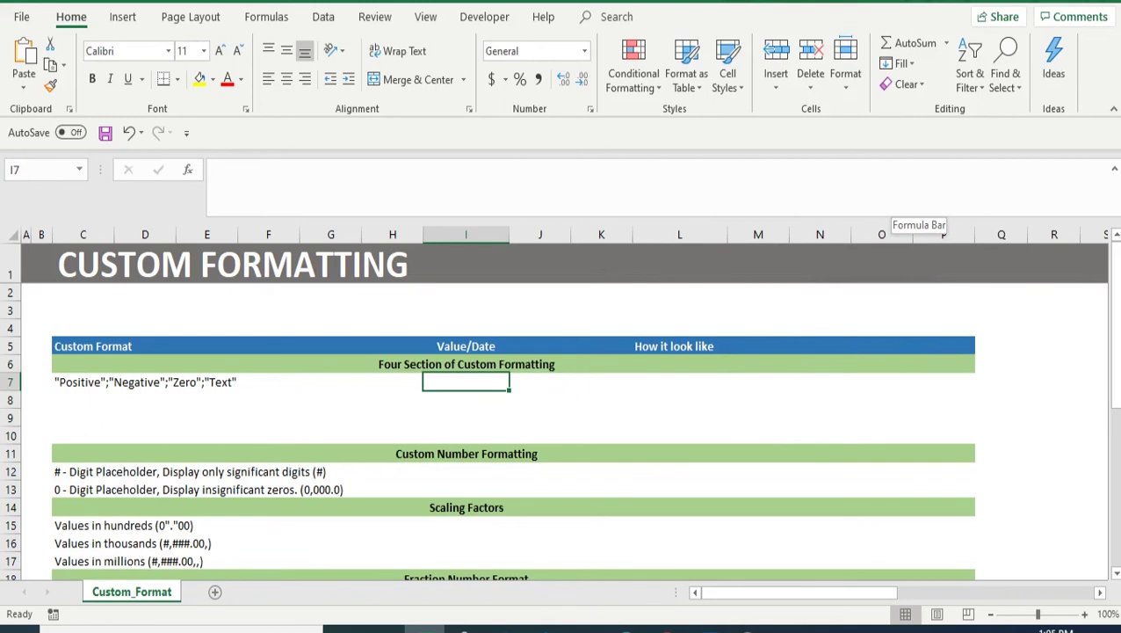
{"action": "type", "text": "1000"}
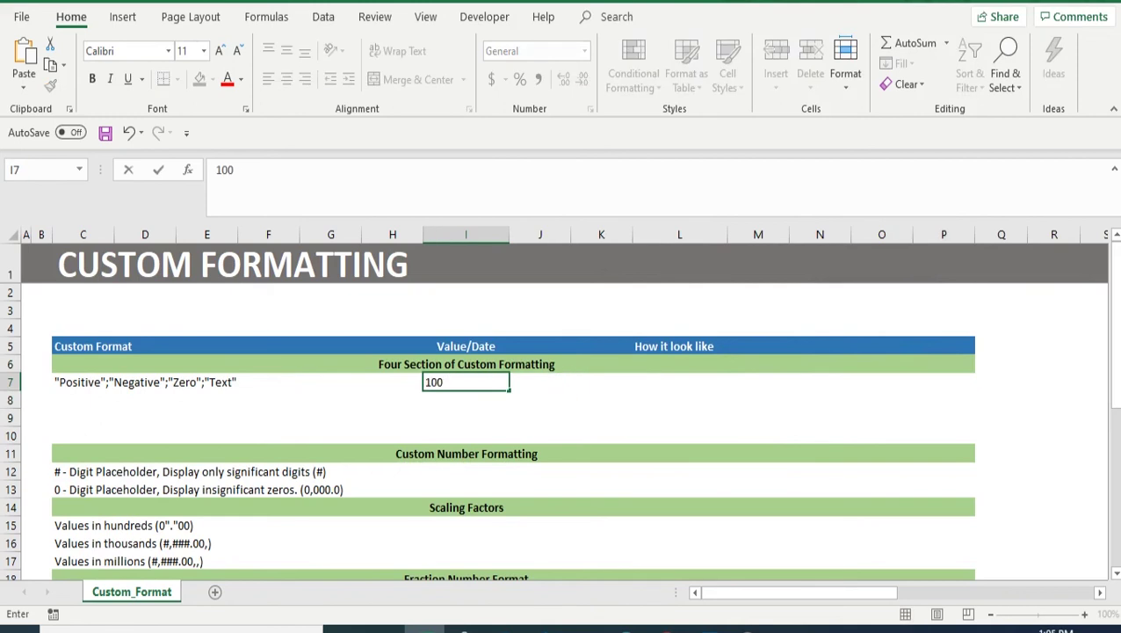
- Link cell L7 to the sample value with the formula =I7
{"action": "key", "text": "Right"}
{"action": "key", "text": "Right"}
{"action": "key", "text": "Right"}
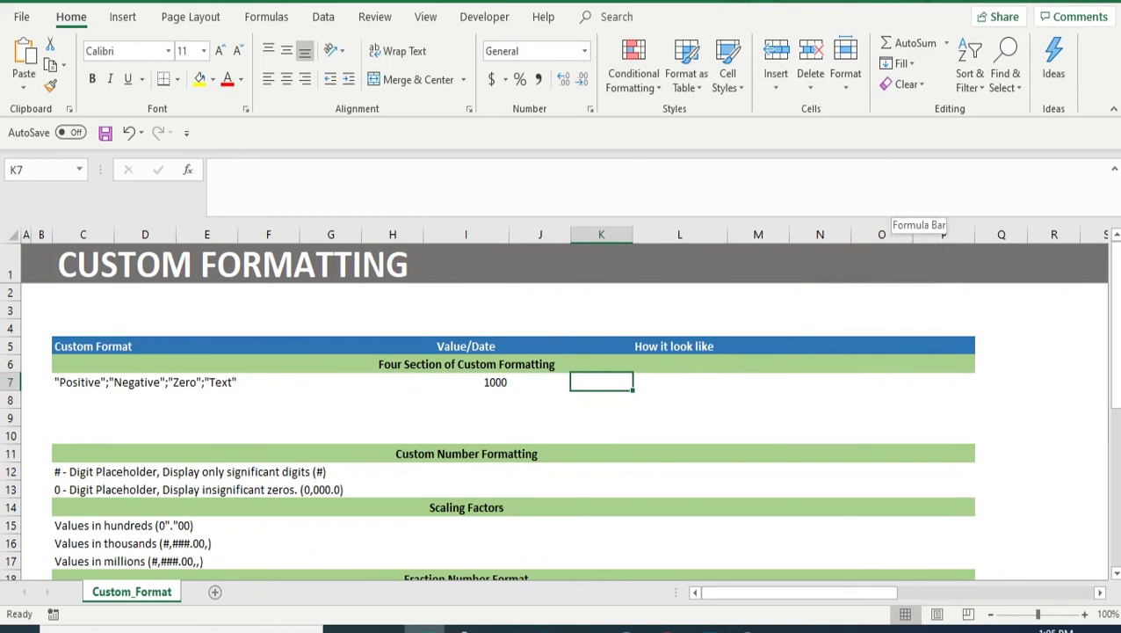
{"action": "type", "text": "="}
{"action": "key", "text": "Left"}
{"action": "key", "text": "Left"}
{"action": "key", "text": "Left"}
{"action": "key", "text": "Return"}
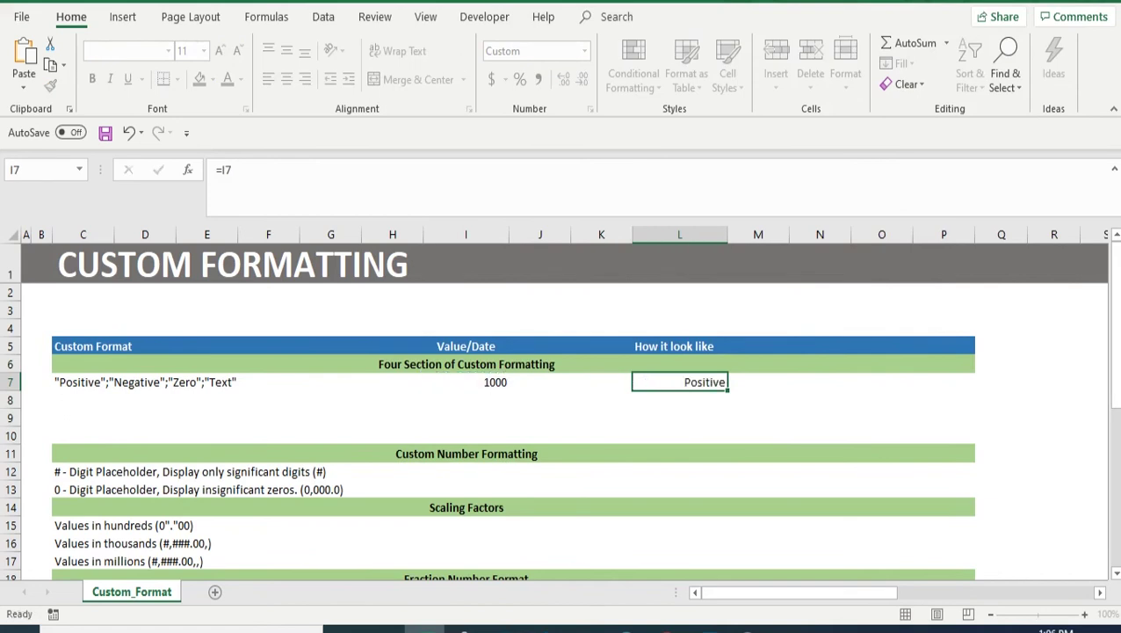
- Enter the negative sample value -1000 in cell I8
{"action": "key", "text": "Left"}
{"action": "key", "text": "Left"}
{"action": "key", "text": "Left"}
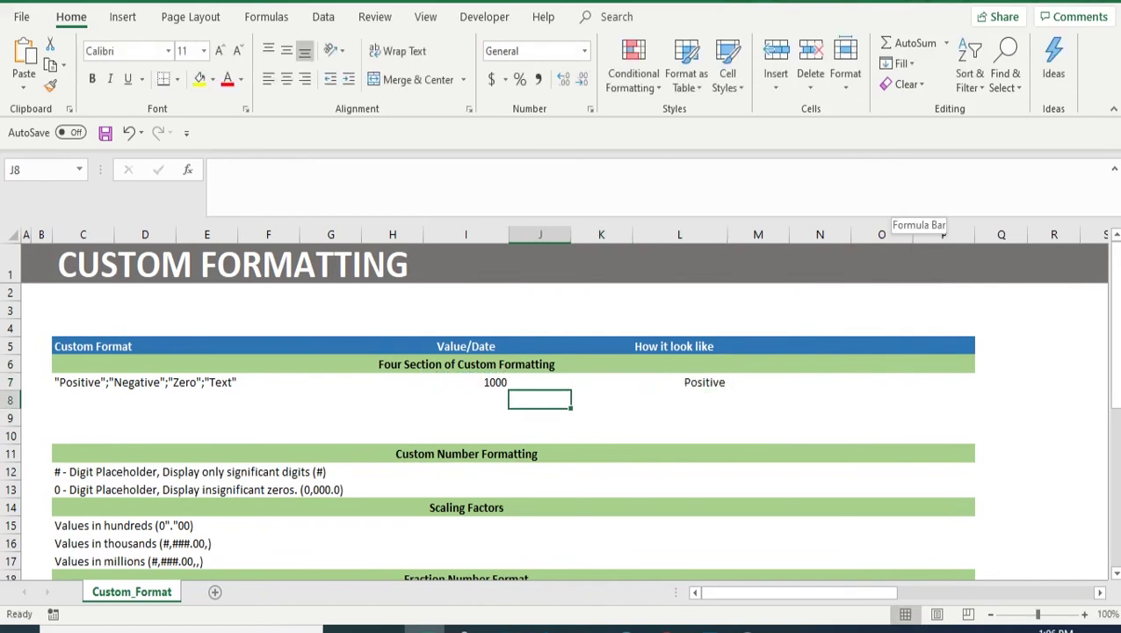
{"action": "type", "text": "-1000"}
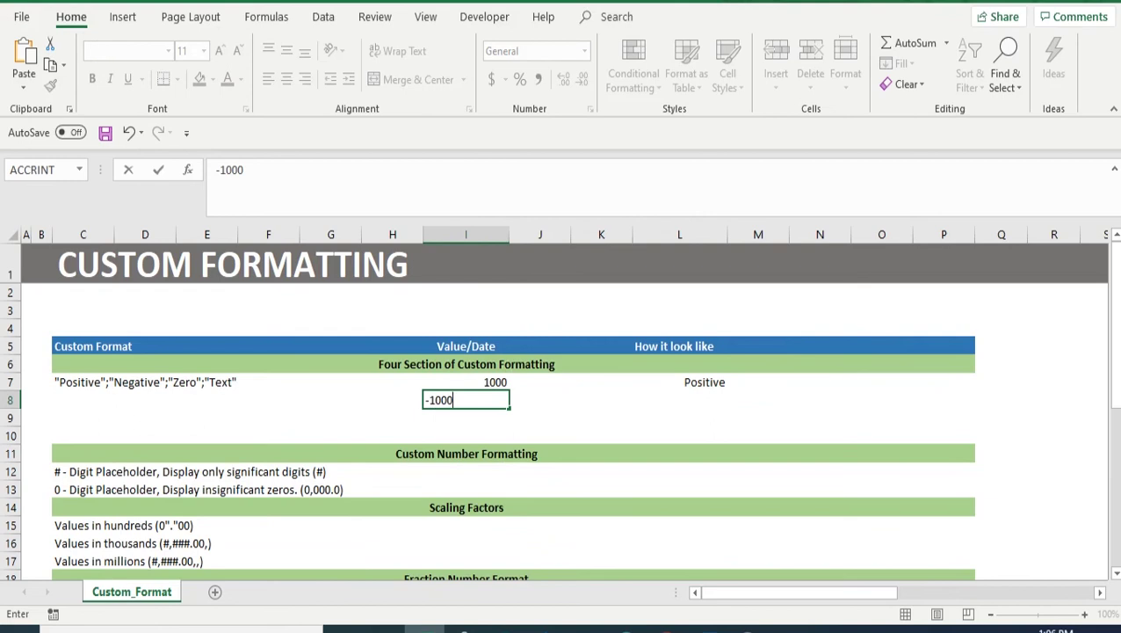
- Link cell L8 to the negative sample value with a formula referencing I8
{"action": "key", "text": "Right"}
{"action": "key", "text": "Right"}
{"action": "key", "text": "Right"}
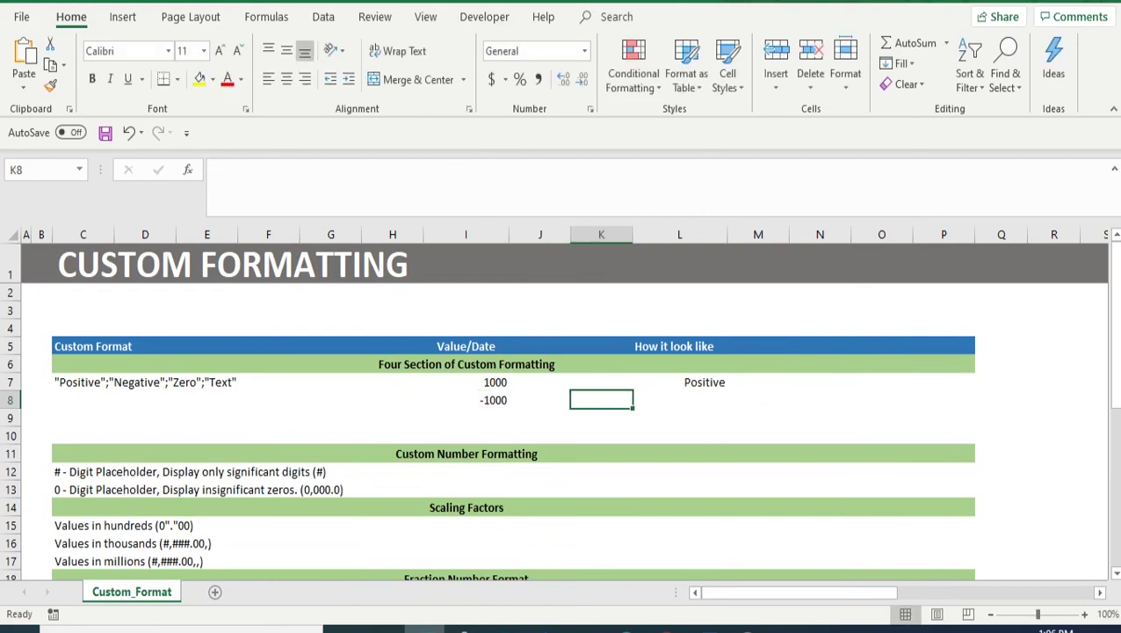
{"action": "key", "text": "Right"}
{"action": "key", "text": "Left"}
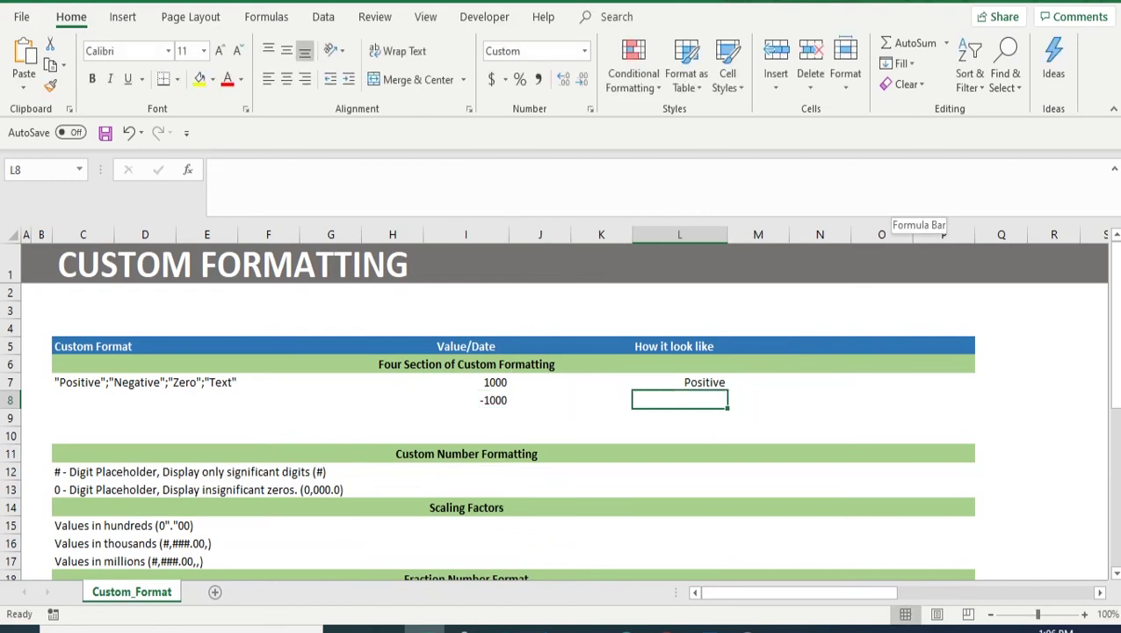
{"action": "type", "text": "="}
{"action": "key", "text": "Left"}
{"action": "key", "text": "Left"}
{"action": "key", "text": "Left"}
{"action": "key", "text": "Return"}
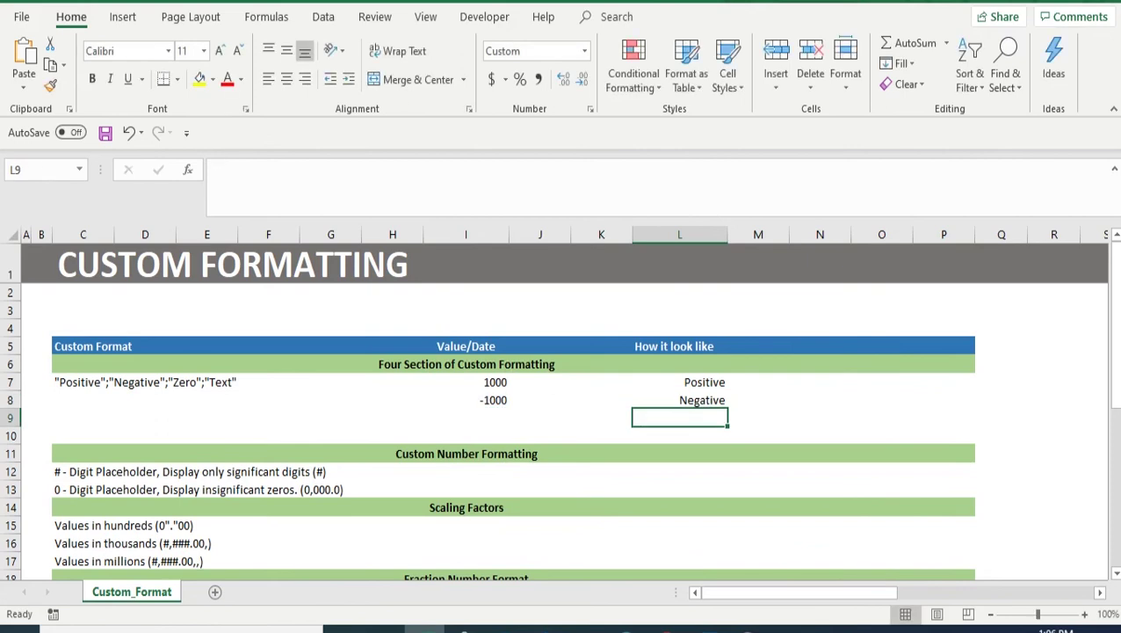
- Enter the sample value 0 in cell I9
{"action": "key", "text": "Left"}
{"action": "key", "text": "Left"}
{"action": "key", "text": "Left"}
{"action": "type", "text": "0"}
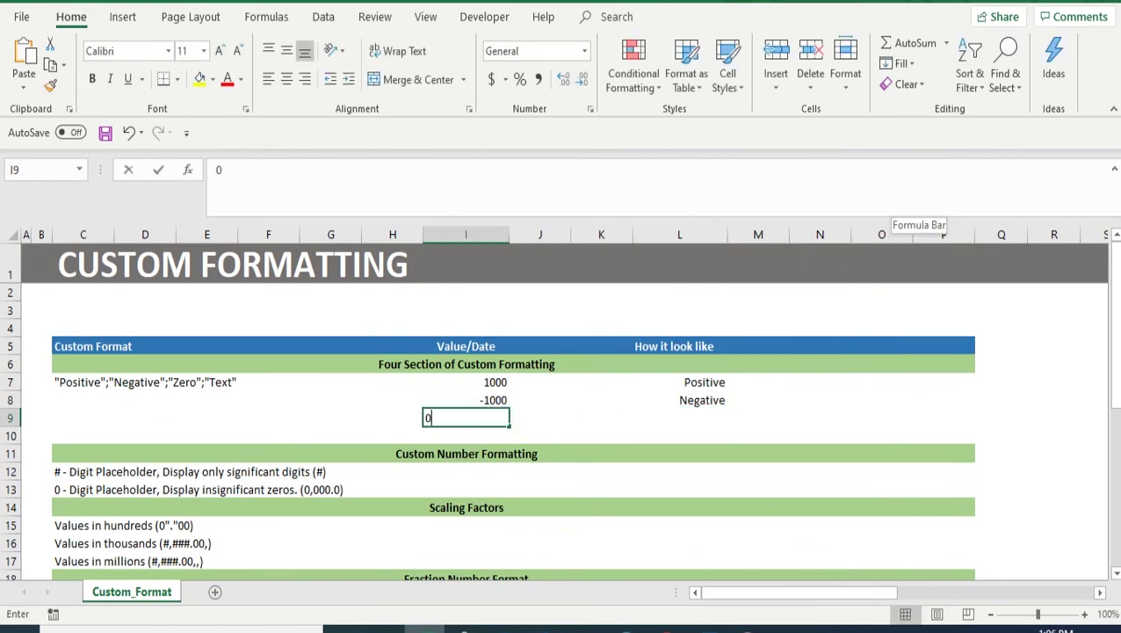
- Link cell L9 to the zero sample value with a formula referencing I9
{"action": "key", "text": "Right"}
{"action": "key", "text": "Right"}
{"action": "key", "text": "Right"}
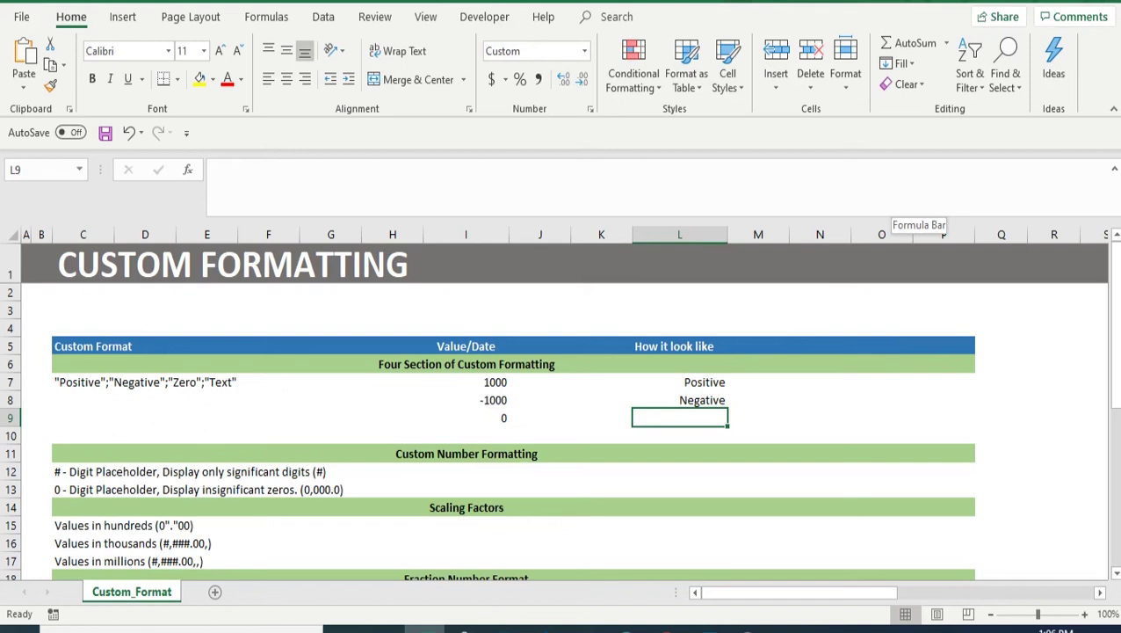
{"action": "type", "text": "="}
{"action": "key", "text": "Left"}
{"action": "key", "text": "Left"}
{"action": "key", "text": "Left"}
{"action": "key", "text": "Return"}
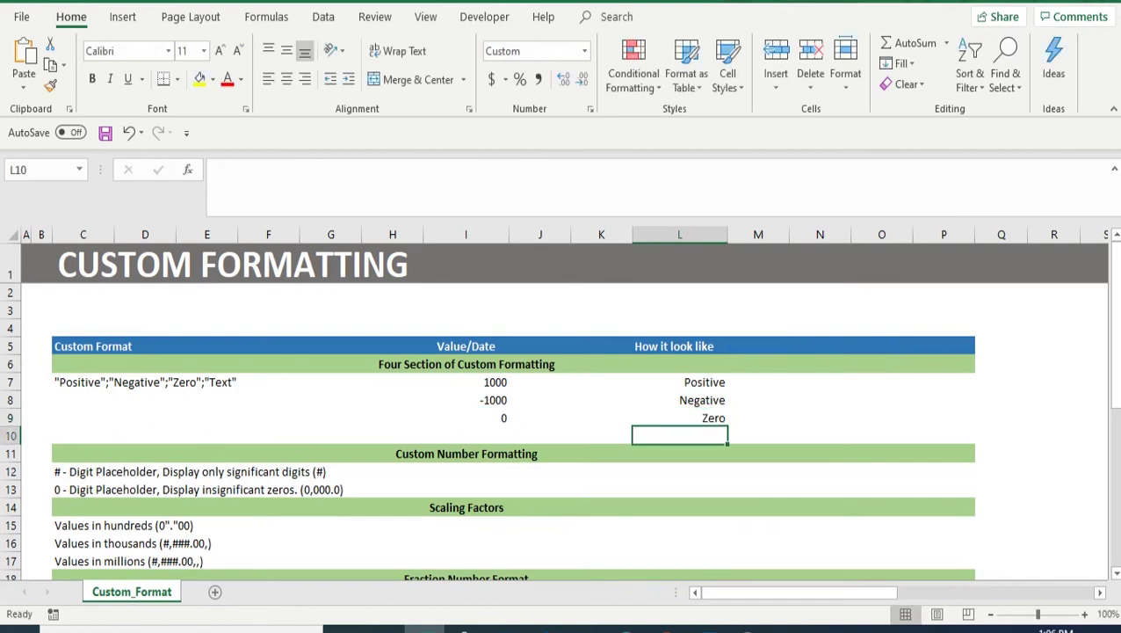
- Enter the sample text ExcelBook in cell I10
{"action": "key", "text": "Left"}
{"action": "key", "text": "Left"}
{"action": "key", "text": "Left"}
{"action": "type", "text": "Exc"}
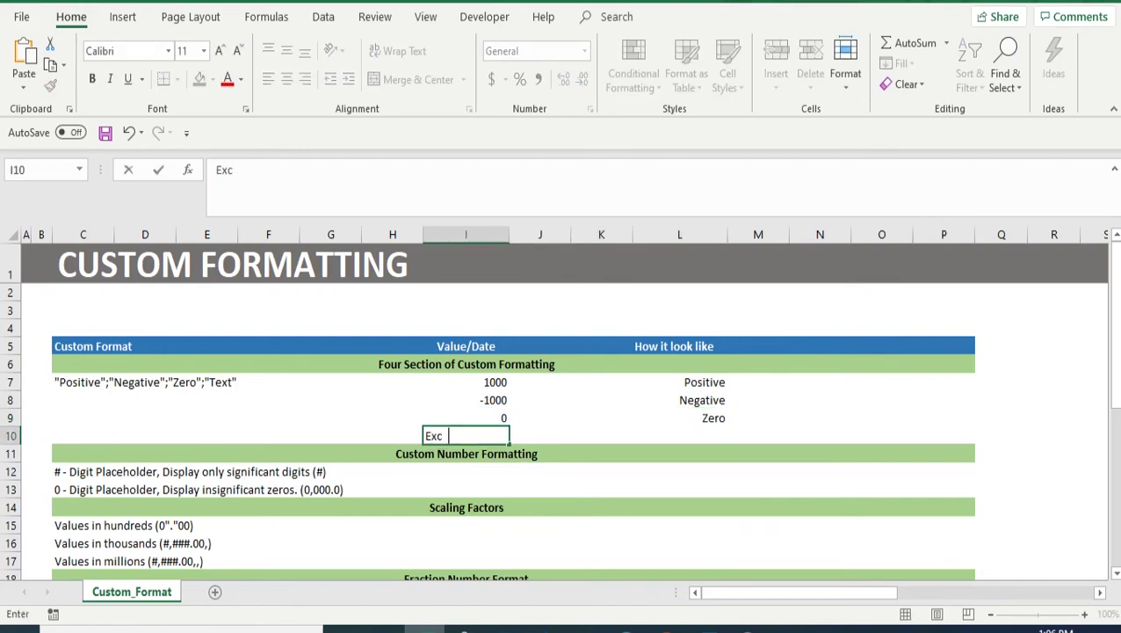
{"action": "type", "text": "elBook"}
- Link cell L10 to the sample text with the formula =I10
{"action": "key", "text": "Right"}
{"action": "key", "text": "Right"}
{"action": "key", "text": "Right"}
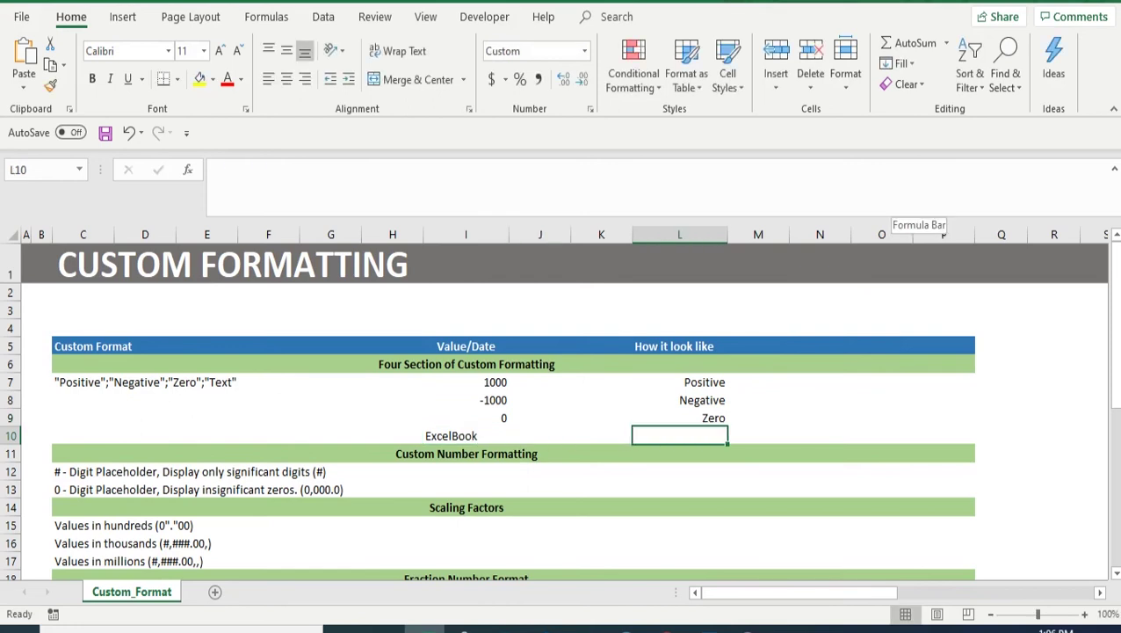
{"action": "type", "text": "="}
{"action": "key", "text": "Left"}
{"action": "key", "text": "Left"}
{"action": "key", "text": "Left"}
{"action": "key", "text": "Return"}
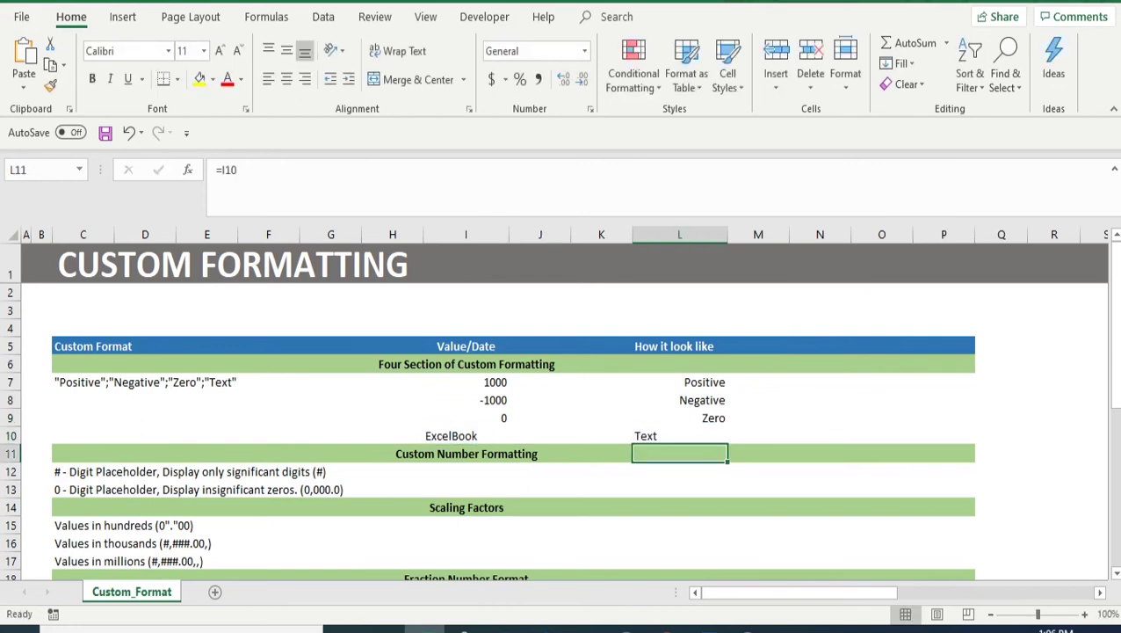
- Compare the formatted results in L7:L10 with the four-section format code in cell C7
{"action": "key", "text": "Up"}
{"action": "key", "text": "shift+Up"}
{"action": "key", "text": "shift+Up"}
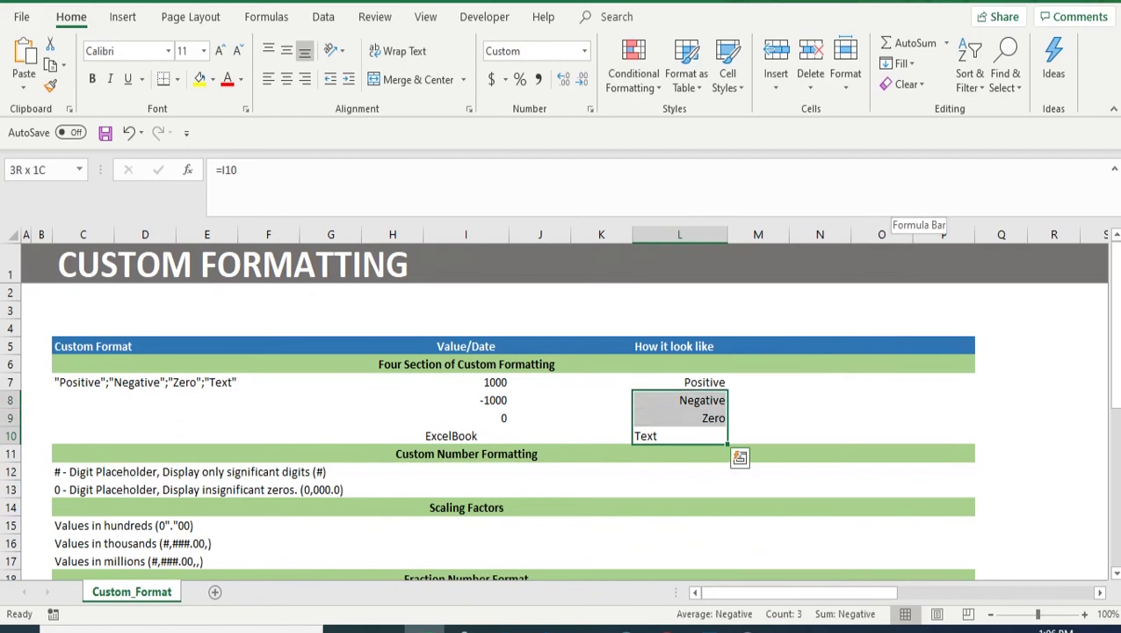
{"action": "key", "text": "shift+Up"}
{"action": "key", "text": "shift+Left"}
{"action": "key", "text": "shift+Right"}
{"action": "key", "text": "Left"}
{"action": "key", "text": "Left"}
{"action": "key", "text": "Left"}
{"action": "key", "text": "Left"}
{"action": "key", "text": "Left"}
{"action": "key", "text": "Left"}
{"action": "key", "text": "Left"}
{"action": "key", "text": "Left"}
{"action": "key", "text": "Left"}
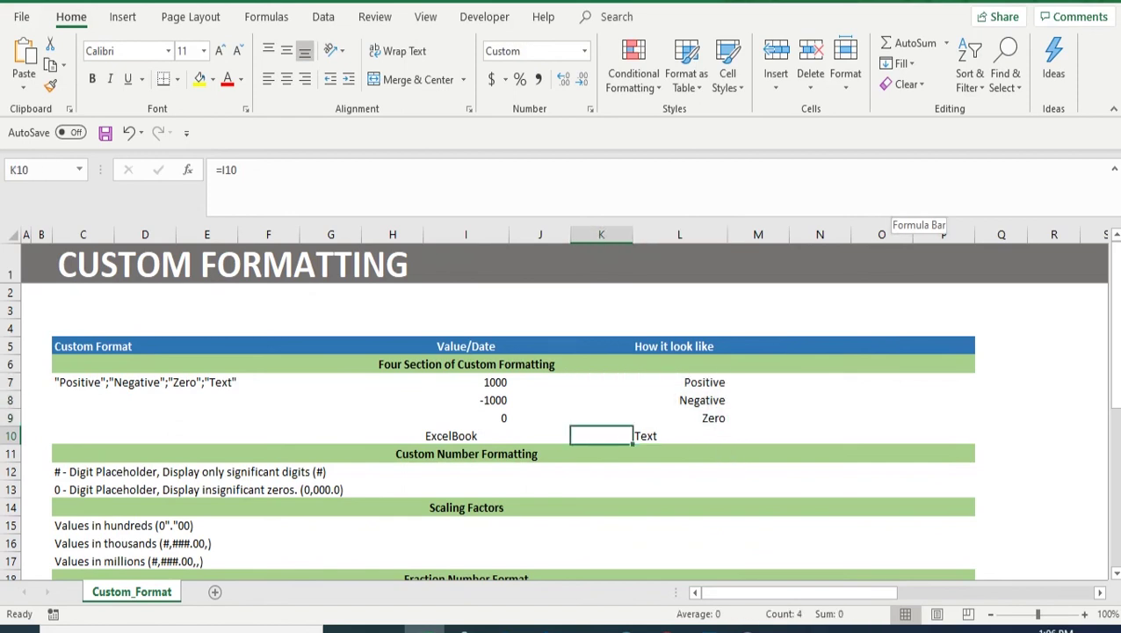
{"action": "key", "text": "Up"}
{"action": "key", "text": "Up"}
{"action": "key", "text": "Up"}
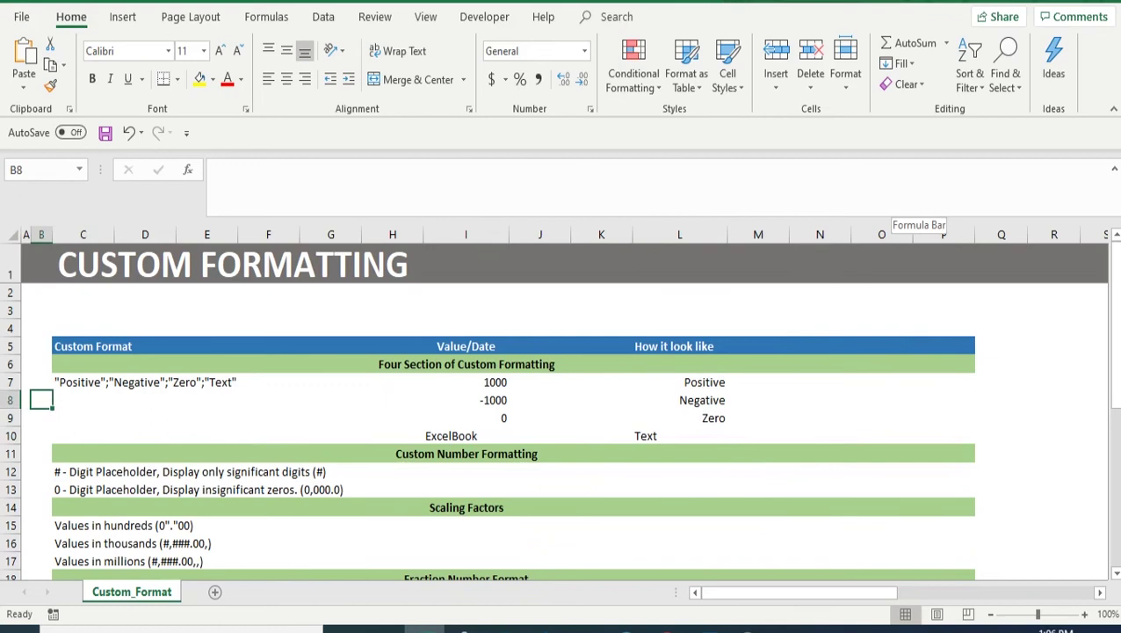
{"action": "key", "text": "F2"}
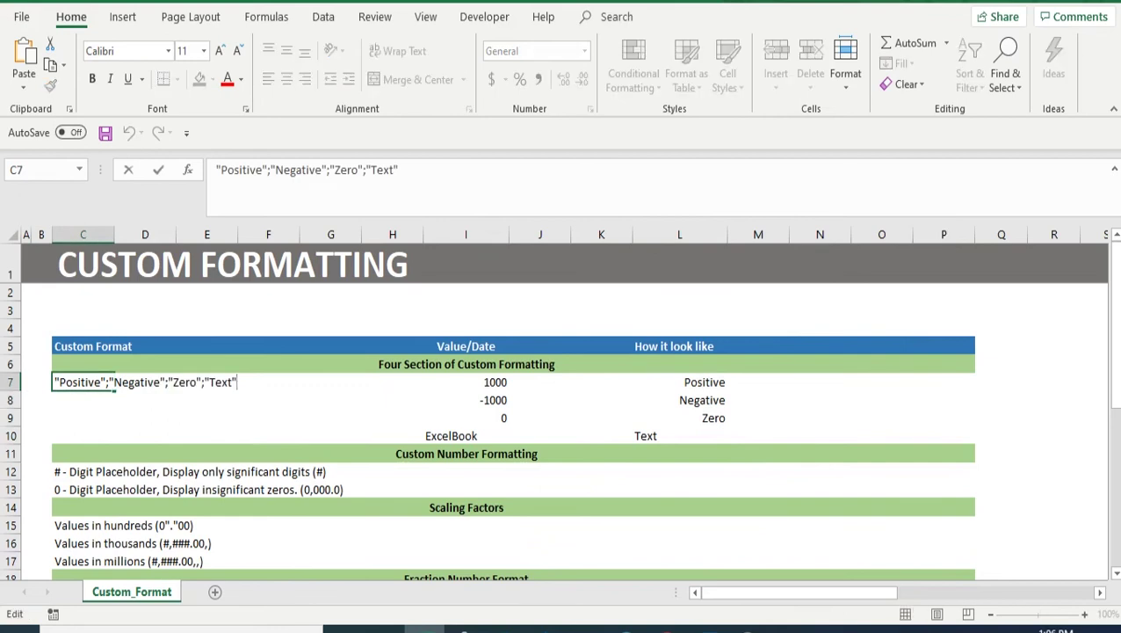
{"action": "key", "text": "shift+End"}
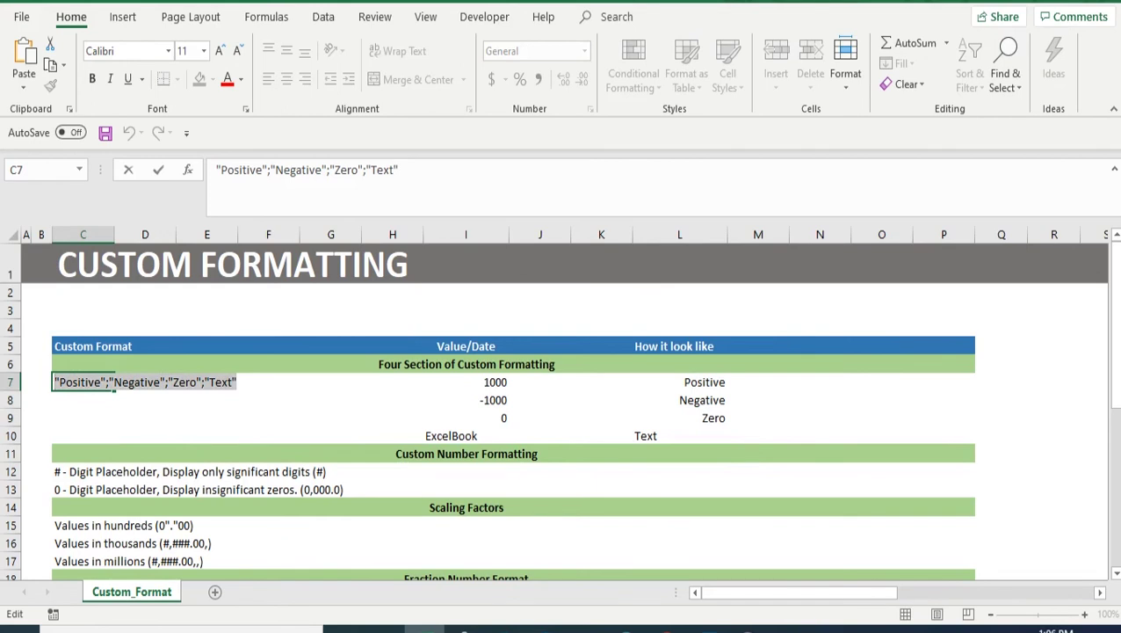
{"action": "key", "text": "Return"}
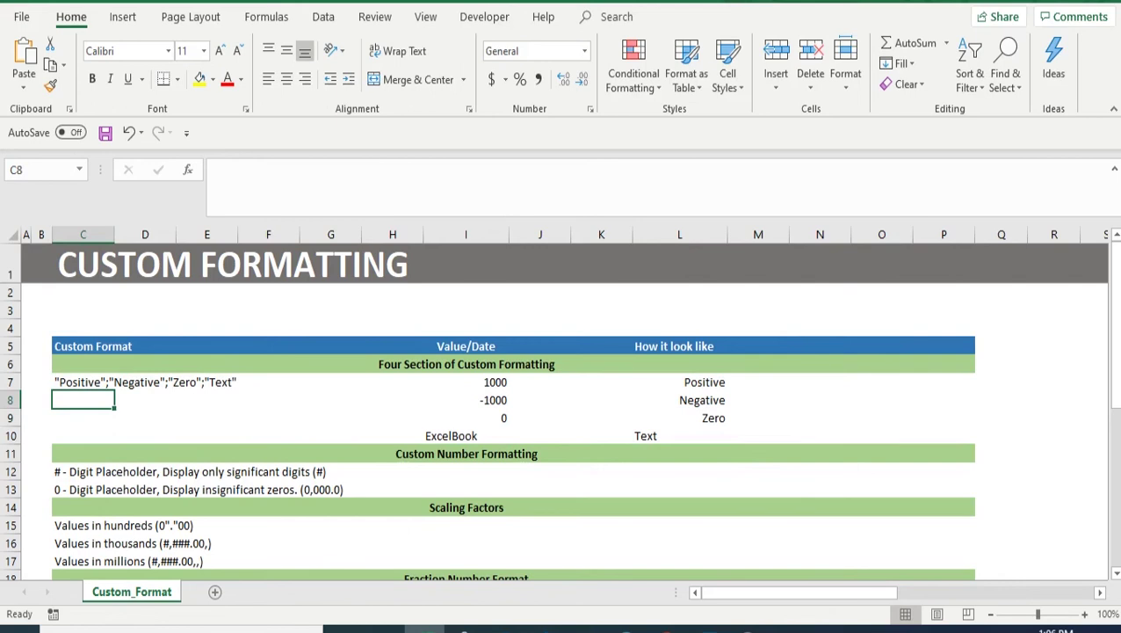
- Apply the custom number format # from the description in C12 to result cell L12
{"action": "key", "text": "Down"}
{"action": "double_click", "coordinate": [61, 471]}
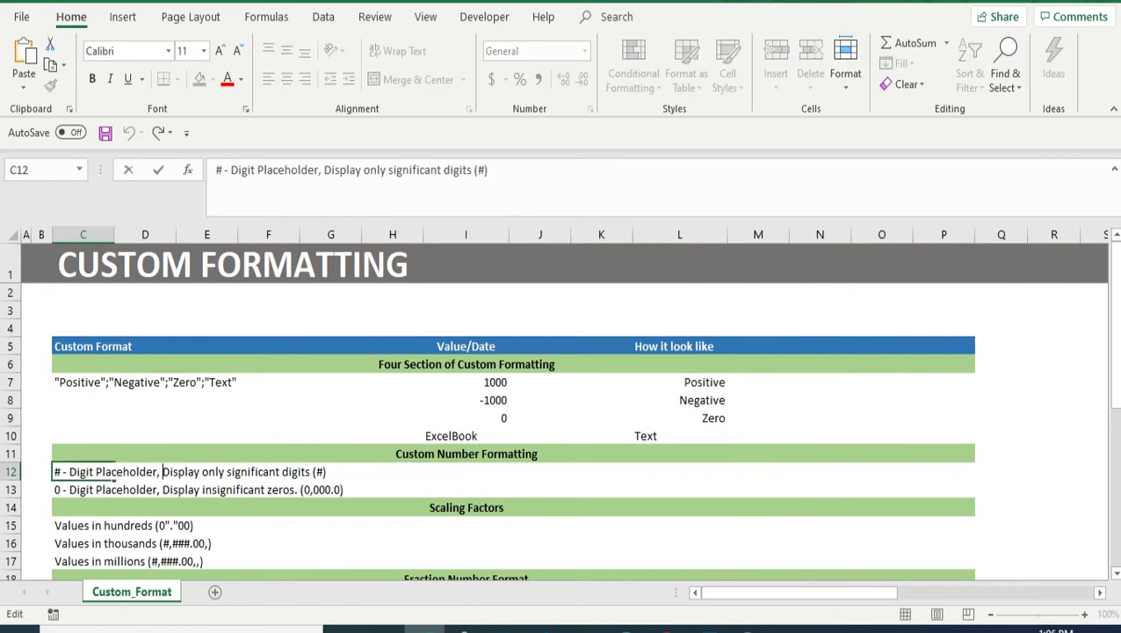
{"action": "key", "text": "Tab"}
{"action": "key", "text": "Tab"}
{"action": "key", "text": "Tab"}
{"action": "key", "text": "Tab"}
{"action": "key", "text": "Tab"}
{"action": "key", "text": "Tab"}
{"action": "key", "text": "Tab"}
{"action": "key", "text": "Tab"}
{"action": "key", "text": "Tab"}
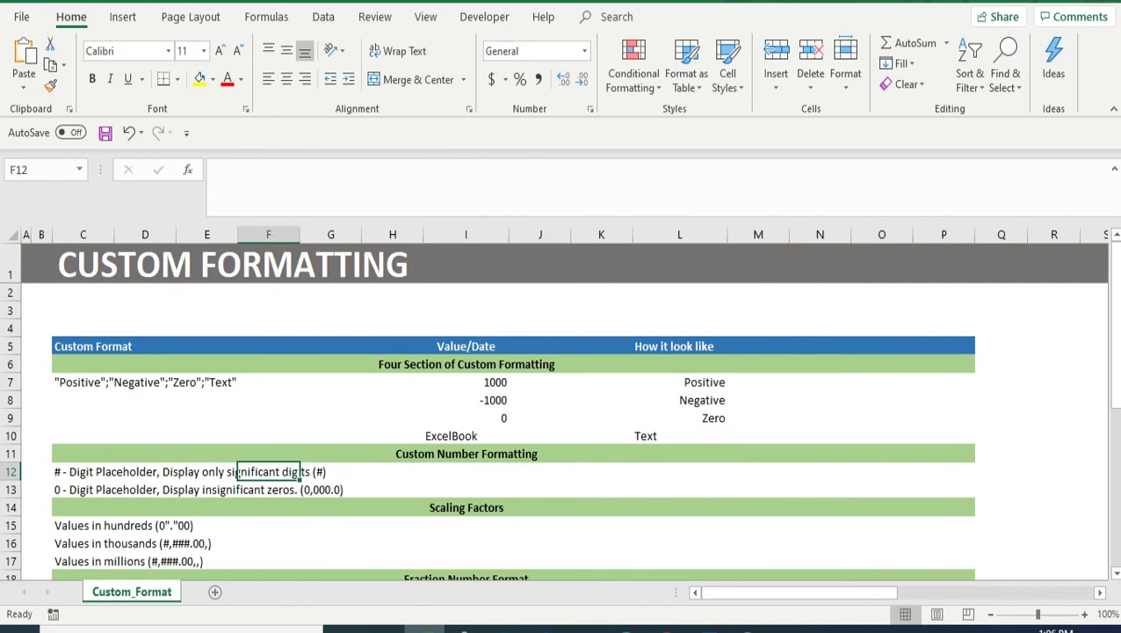
{"action": "key", "text": "shift+F10"}
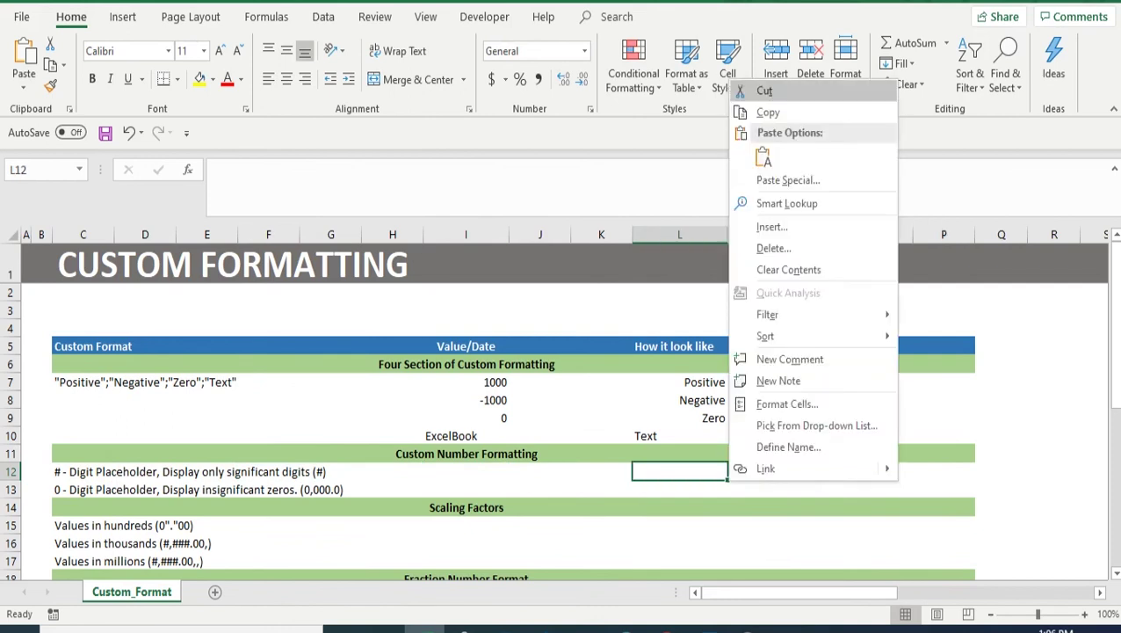
{"action": "key", "text": "f"}
{"action": "key", "text": "Down"}
{"action": "key", "text": "Down"}
{"action": "key", "text": "Down"}
{"action": "key", "text": "Down"}
{"action": "key", "text": "Down"}
{"action": "key", "text": "Down"}
{"action": "key", "text": "Down"}
{"action": "key", "text": "Down"}
{"action": "key", "text": "Down"}
{"action": "key", "text": "Down"}
{"action": "key", "text": "Down"}
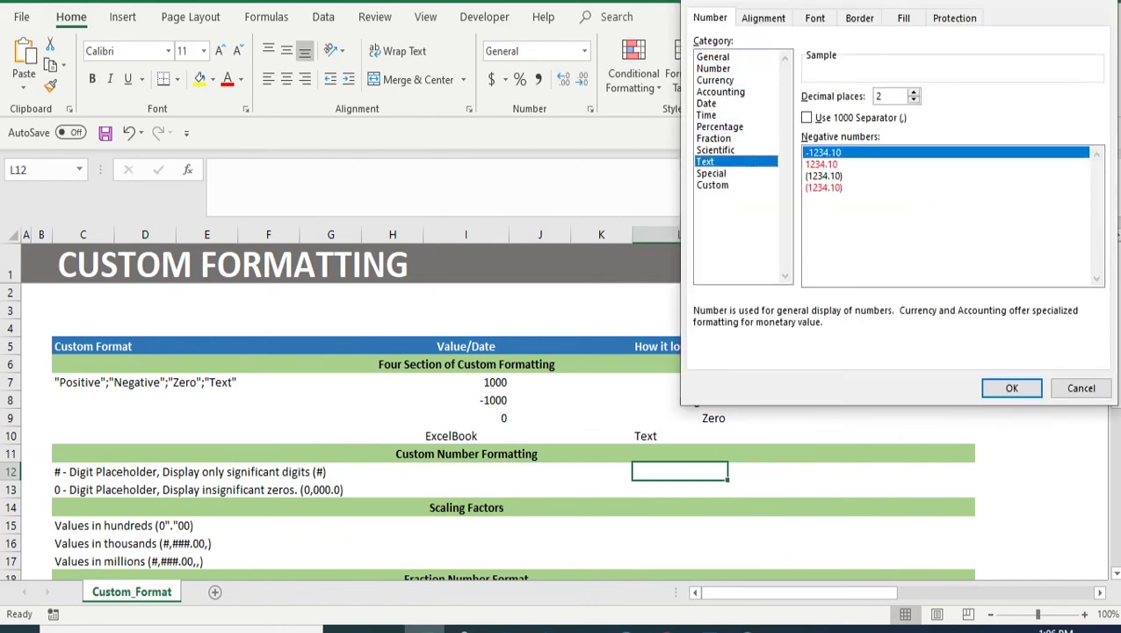
{"action": "key", "text": "Return"}
- Enter the sample value 1 in cell I12
{"action": "key", "text": "Left"}
{"action": "key", "text": "Left"}
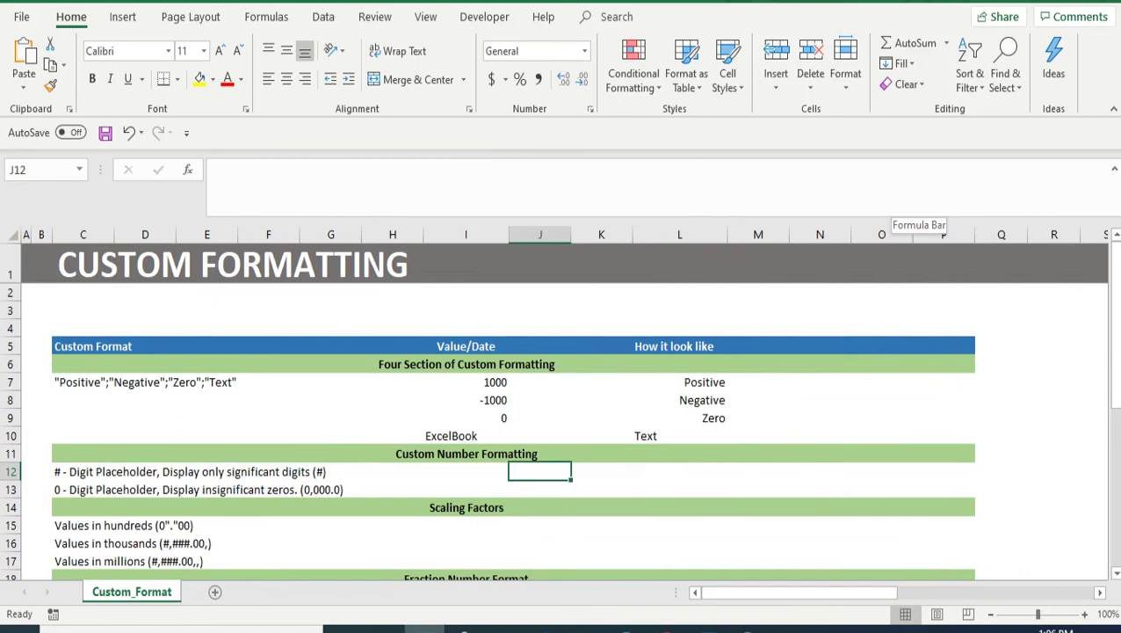
{"action": "key", "text": "Left"}
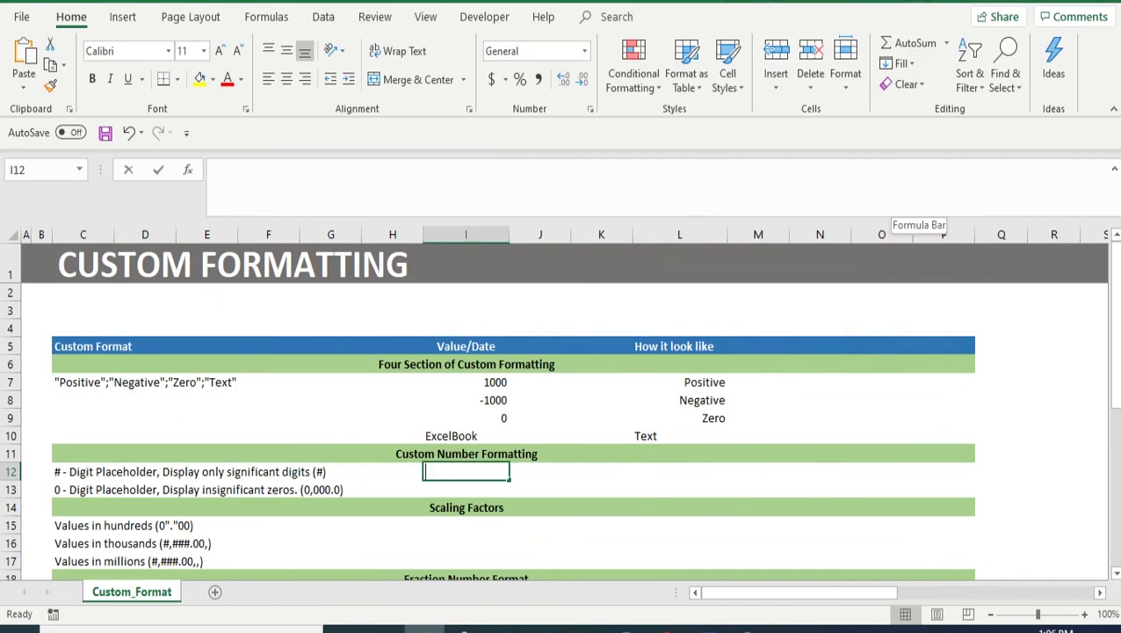
{"action": "type", "text": "1"}
- Link cell L12 to the sample value with the formula =I12
{"action": "key", "text": "Right"}
{"action": "key", "text": "Right"}
{"action": "key", "text": "Right"}
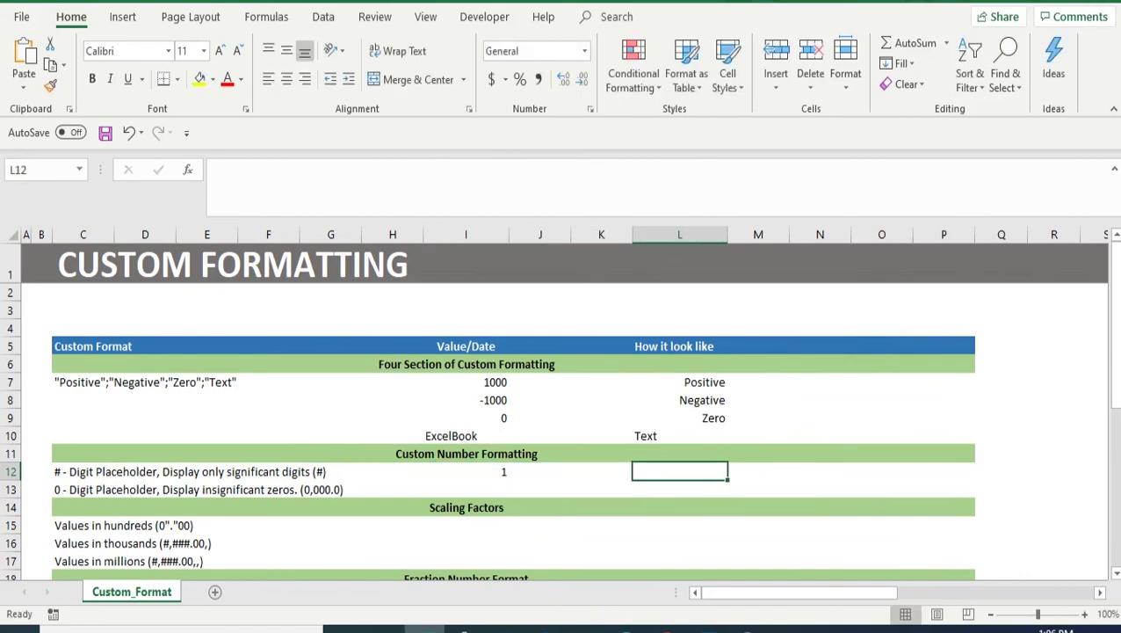
{"action": "type", "text": "="}
{"action": "key", "text": "Left"}
{"action": "key", "text": "Left"}
{"action": "key", "text": "Left"}
{"action": "key", "text": "Return"}
- Change the sample value in cell I12 to 0 and check the result in row 12
{"action": "key", "text": "Left"}
{"action": "key", "text": "Left"}
{"action": "key", "text": "Left"}
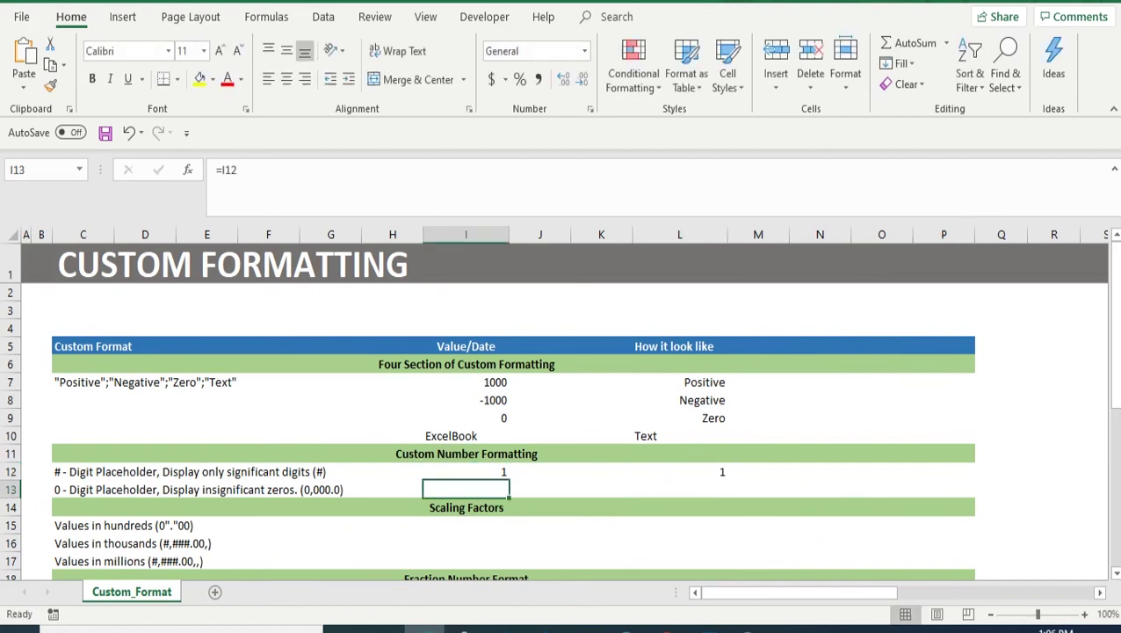
{"action": "key", "text": "Up"}
{"action": "type", "text": "0"}
{"action": "key", "text": "Right"}
{"action": "key", "text": "Right"}
{"action": "key", "text": "Right"}
{"action": "key", "text": "Right"}
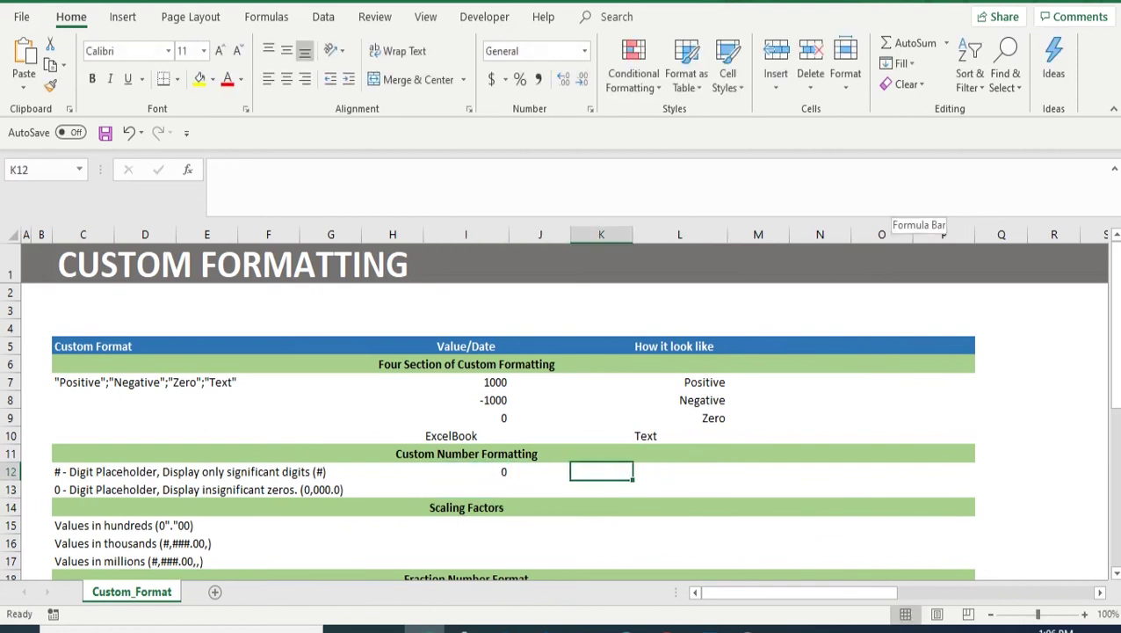
- Review the wording about significant digits in the # placeholder description in cell C12, leaving the text unedited
{"action": "key", "text": "Left"}
{"action": "key", "text": "Left"}
{"action": "key", "text": "Left"}
{"action": "key", "text": "Left"}
{"action": "key", "text": "Left"}
{"action": "key", "text": "Left"}
{"action": "key", "text": "Left"}
{"action": "key", "text": "Left"}
{"action": "key", "text": "Left"}
{"action": "key", "text": "Left"}
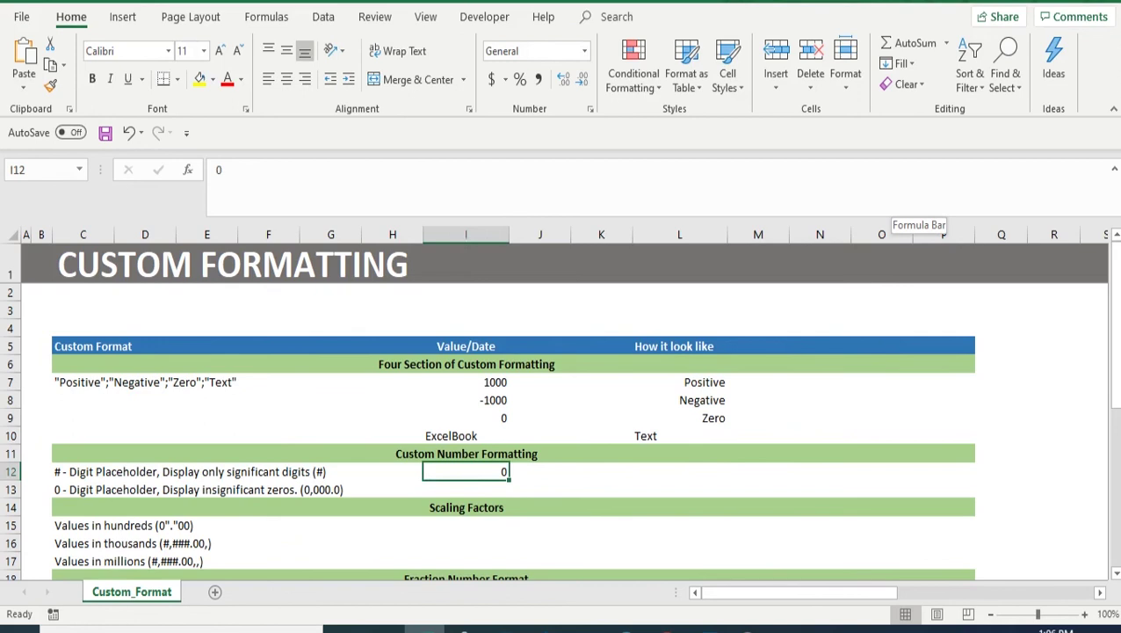
{"action": "key", "text": "F2"}
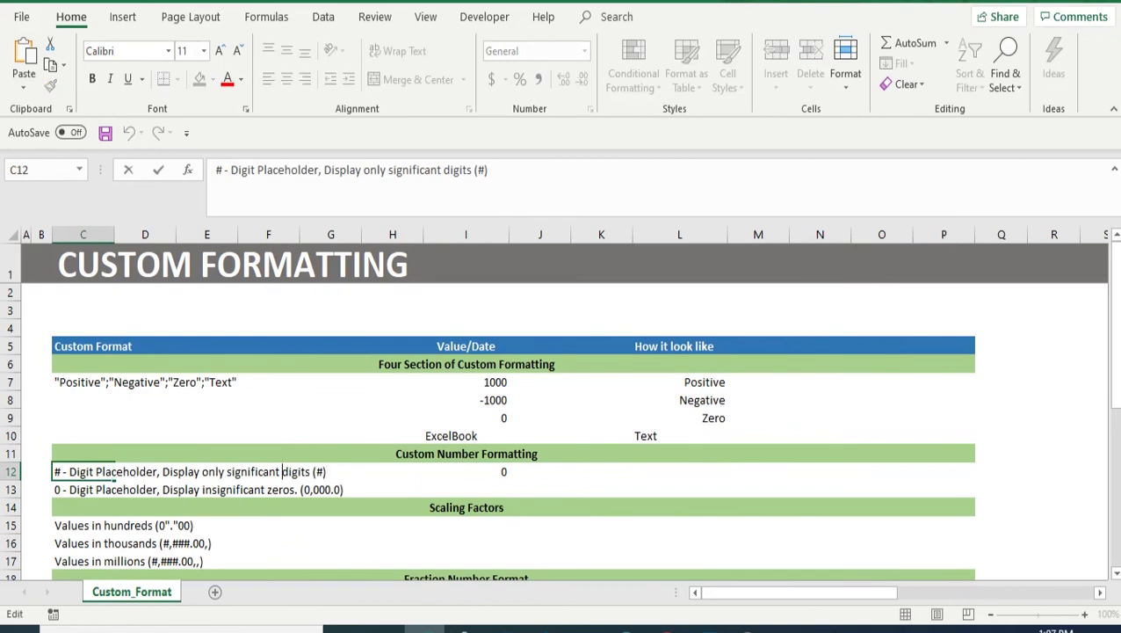
{"action": "key", "text": "ctrl+Left"}
{"action": "key", "text": "ctrl+shift+Left"}
{"action": "key", "text": "ctrl+shift+Left"}
{"action": "key", "text": "ctrl+shift+Left"}
{"action": "key", "text": "ctrl+shift+Left"}
{"action": "key", "text": "Escape"}
- Set the sample value in cell I12 to 100
{"action": "key", "text": "Right"}
{"action": "key", "text": "Right"}
{"action": "key", "text": "Right"}
{"action": "key", "text": "Right"}
{"action": "key", "text": "Right"}
{"action": "key", "text": "Right"}
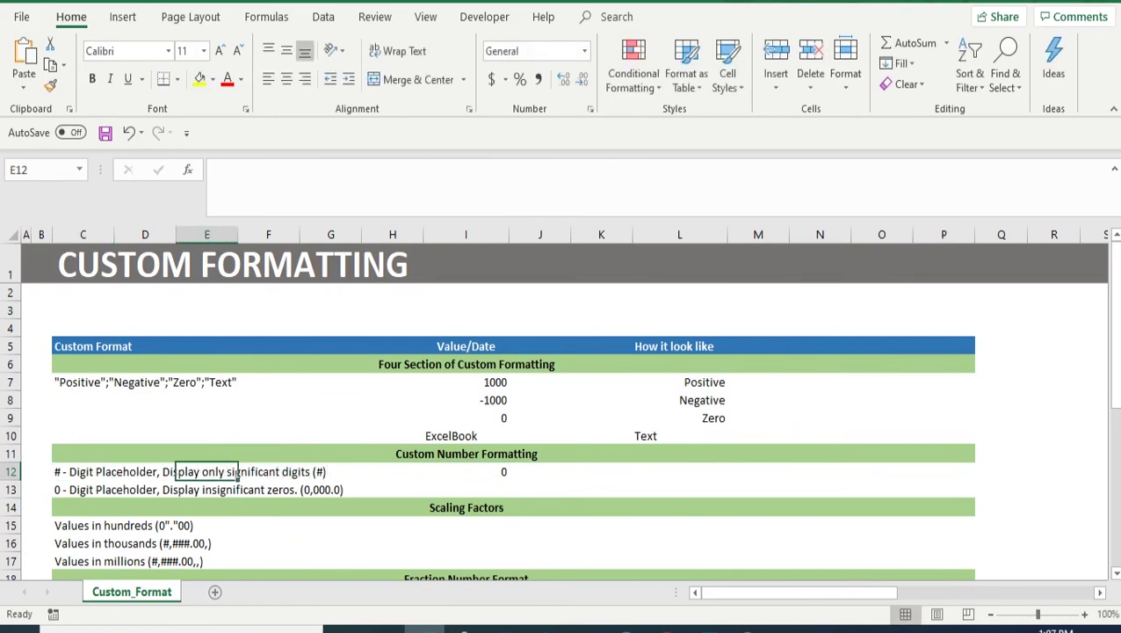
{"action": "type", "text": "100"}
{"action": "key", "text": "ctrl+Return"}
- Set the sample value in cell I12 to 200
{"action": "key", "text": "Right"}
{"action": "key", "text": "Left"}
{"action": "type", "text": "200"}
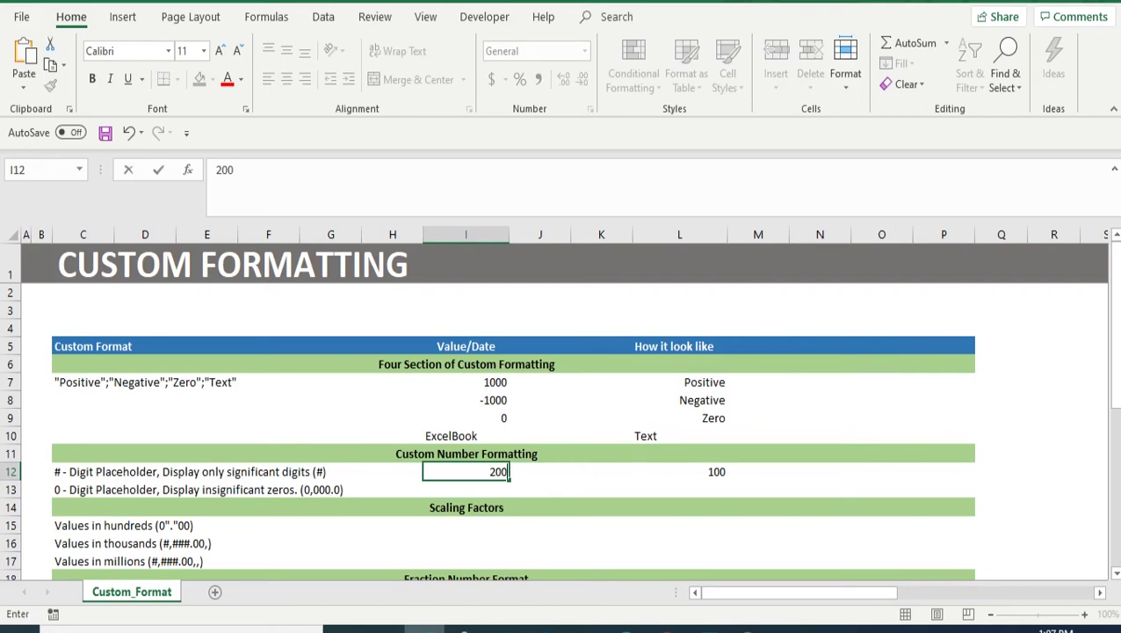
{"action": "key", "text": "Right"}
{"action": "key", "text": "Right"}
- Copy the format code 0,000.0 from the zero placeholder description in cell C13
{"action": "double_click", "coordinate": [83, 490]}
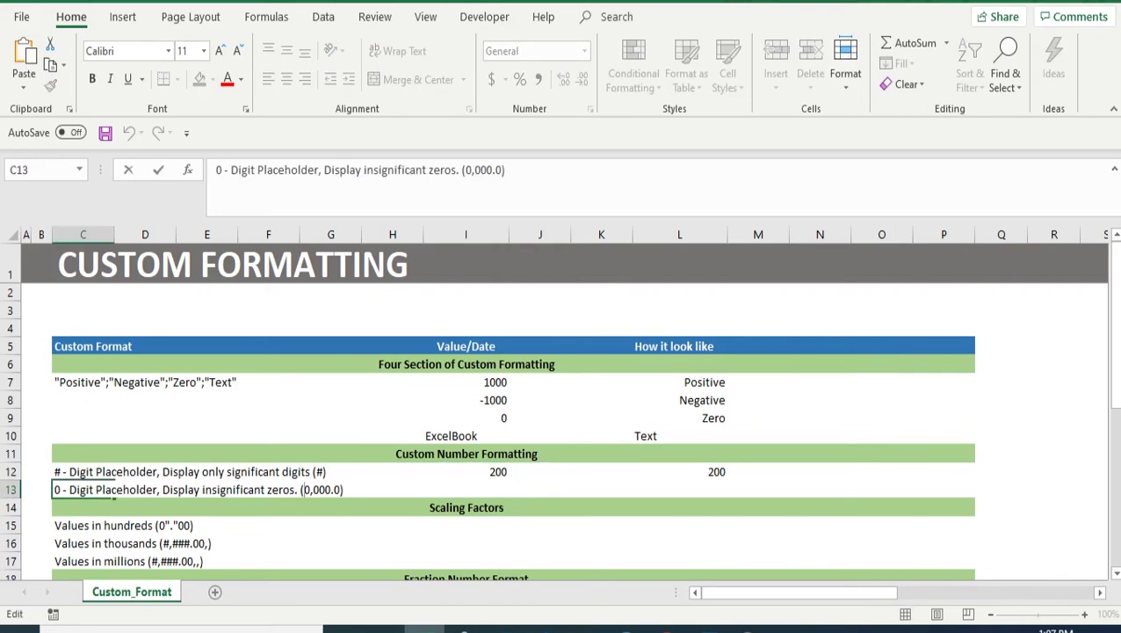
{"action": "left_click_drag", "start_coordinate": [304, 490], "coordinate": [331, 489]}
{"action": "key", "text": "shift+Right"}
{"action": "key", "text": "shift+Right"}
{"action": "key", "text": "Left"}
{"action": "key", "text": "Left"}
{"action": "key", "text": "Left"}
{"action": "key", "text": "Left"}
{"action": "key", "text": "Left"}
{"action": "key", "text": "Left"}
{"action": "key", "text": "Left"}
{"action": "key", "text": "Right"}
{"action": "key", "text": "Left"}
{"action": "key", "text": "shift+Right"}
{"action": "key", "text": "shift+Right"}
{"action": "key", "text": "shift+Right"}
{"action": "key", "text": "shift+Right"}
{"action": "key", "text": "shift+Right"}
{"action": "key", "text": "shift+Right"}
{"action": "key", "text": "shift+Right"}
{"action": "key", "text": "ctrl+c"}
- Apply the copied code 0,000.0 as a custom number format to cell L13
{"action": "key", "text": "Tab"}
{"action": "key", "text": "Tab"}
{"action": "key", "text": "Tab"}
{"action": "key", "text": "Tab"}
{"action": "key", "text": "Tab"}
{"action": "key", "text": "Tab"}
{"action": "key", "text": "Tab"}
{"action": "key", "text": "Tab"}
{"action": "key", "text": "Tab"}
{"action": "key", "text": "Tab"}
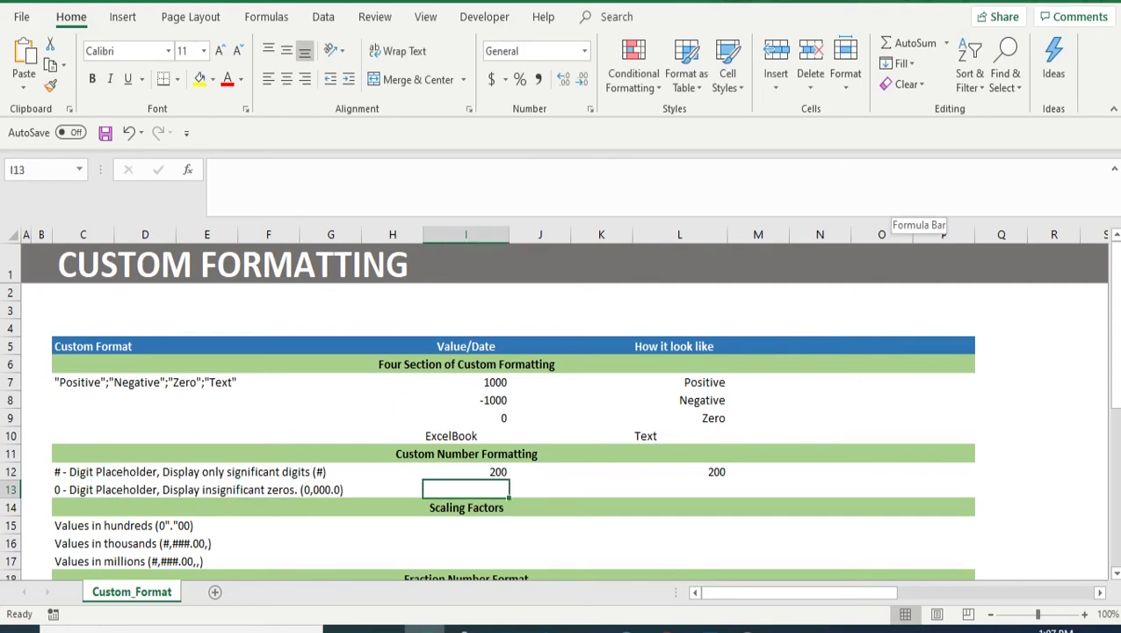
{"action": "key", "text": "Left"}
{"action": "key", "text": "ctrl+1"}
{"action": "key", "text": "Down"}
{"action": "key", "text": "Down"}
{"action": "key", "text": "Down"}
{"action": "key", "text": "Down"}
{"action": "key", "text": "Down"}
{"action": "key", "text": "Down"}
{"action": "key", "text": "Down"}
{"action": "key", "text": "Down"}
{"action": "key", "text": "Down"}
{"action": "key", "text": "Down"}
{"action": "key", "text": "Down"}
{"action": "key", "text": "Tab"}
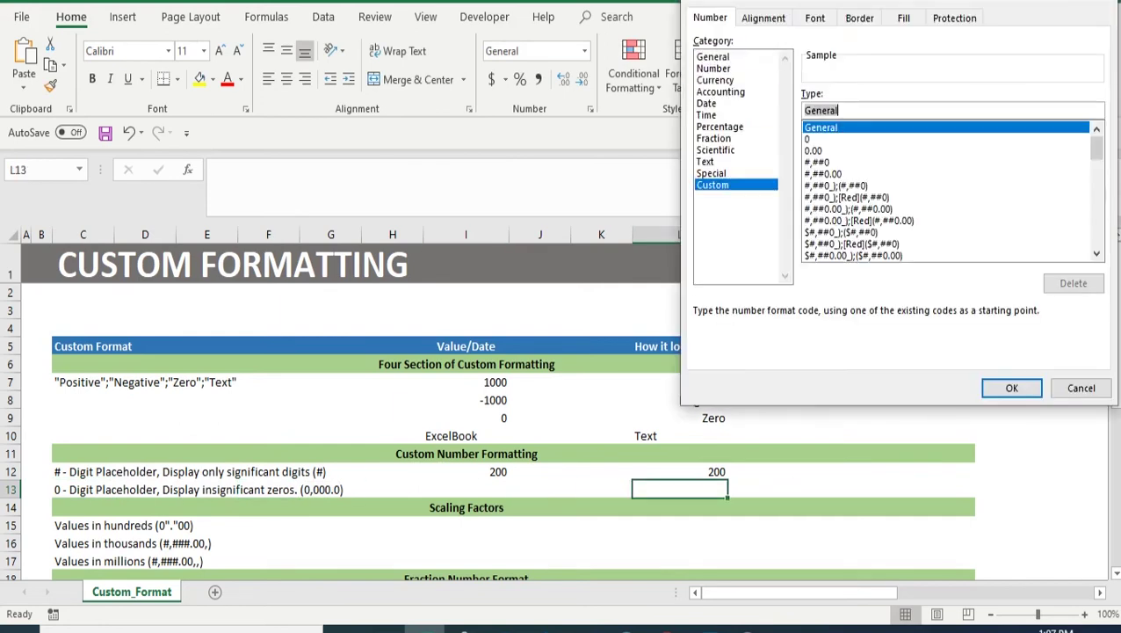
{"action": "key", "text": "ctrl+v"}
{"action": "key", "text": "Return"}
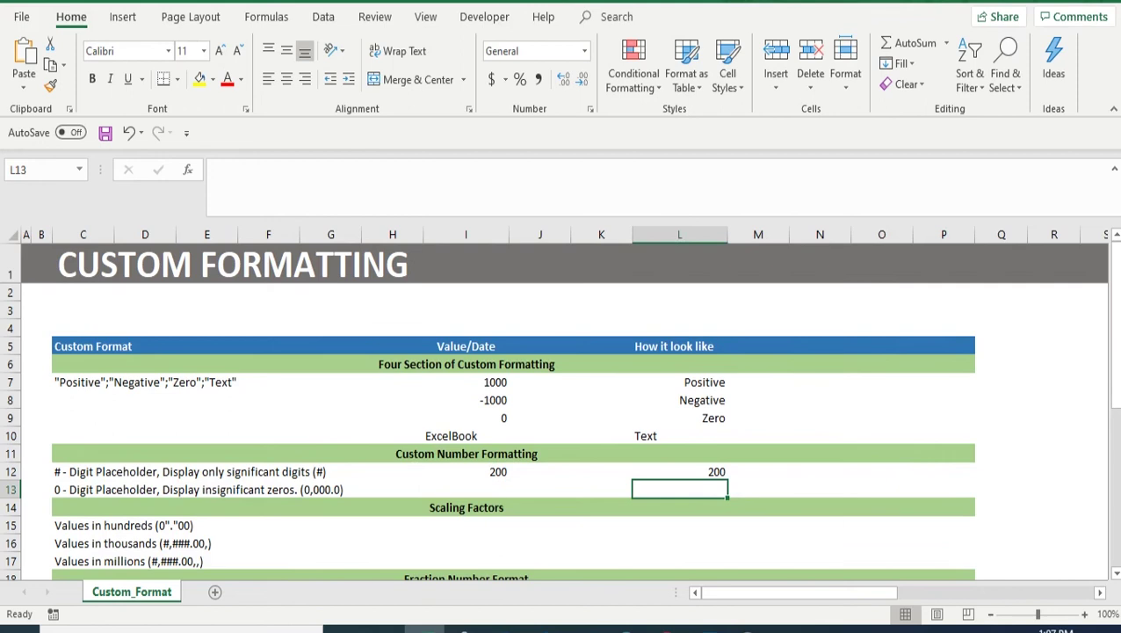
- Enter the sample value 200 in cell I13 and link cell L13 to it
{"action": "key", "text": "Left"}
{"action": "key", "text": "Left"}
{"action": "key", "text": "Left"}
{"action": "type", "text": "200"}
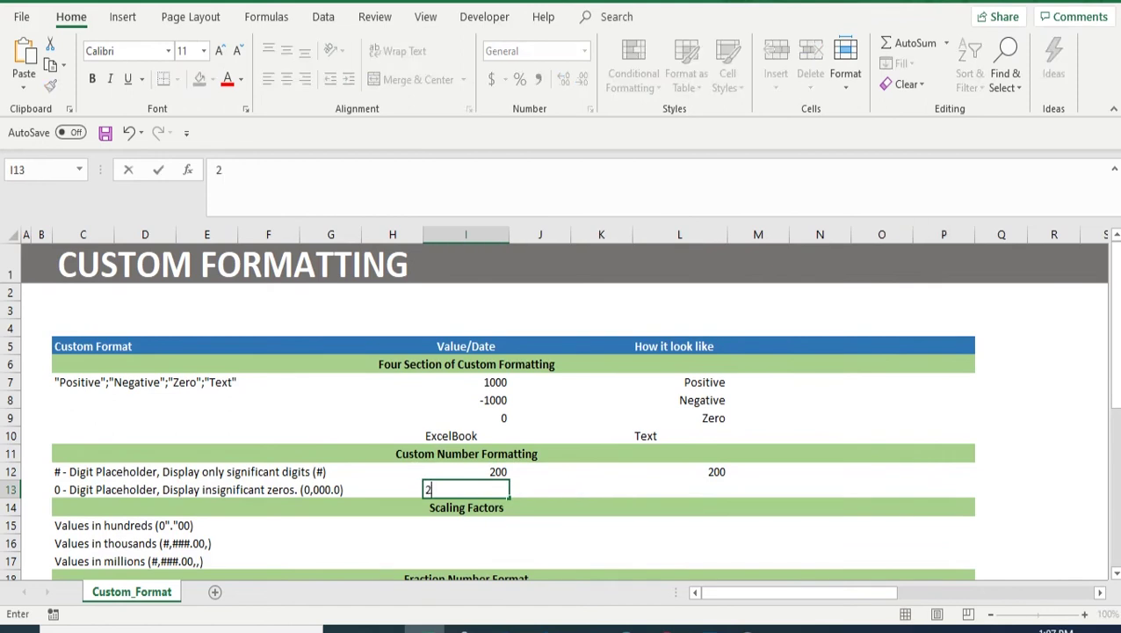
{"action": "key", "text": "Right"}
{"action": "key", "text": "Right"}
{"action": "key", "text": "Right"}
{"action": "key", "text": "Right"}
{"action": "key", "text": "Left"}
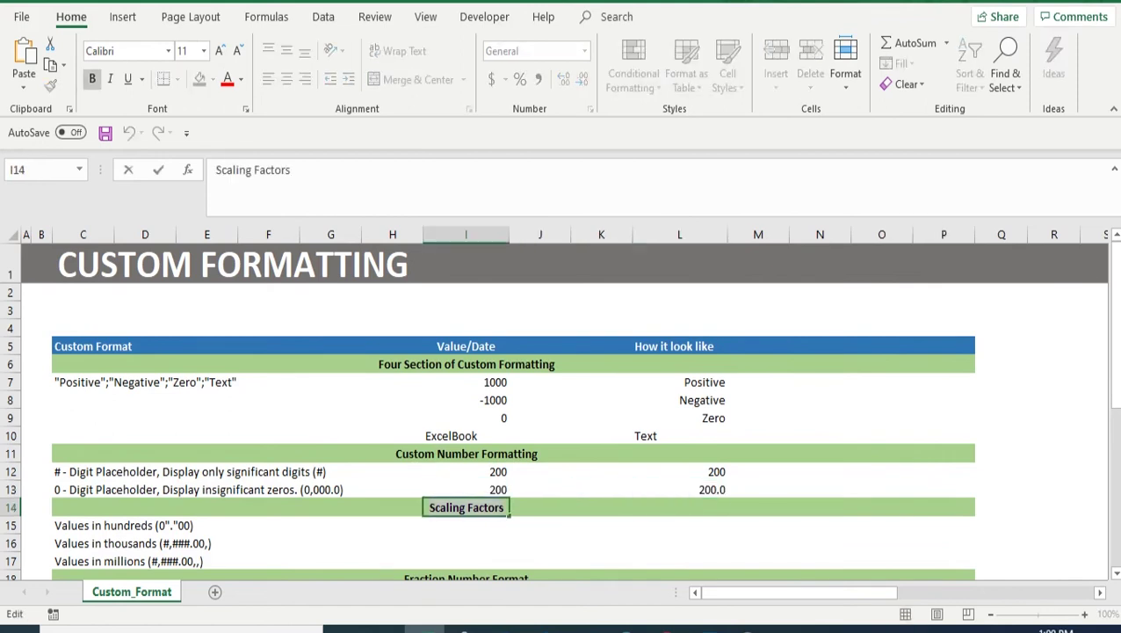
- Highlight the format code 0"."00 inside the values-in-hundreds description in cell C15
{"action": "key", "text": "Down"}
{"action": "key", "text": "Left"}
{"action": "key", "text": "Left"}
{"action": "key", "text": "Left"}
{"action": "key", "text": "Left"}
{"action": "key", "text": "Left"}
{"action": "key", "text": "Left"}
{"action": "key", "text": "F2"}
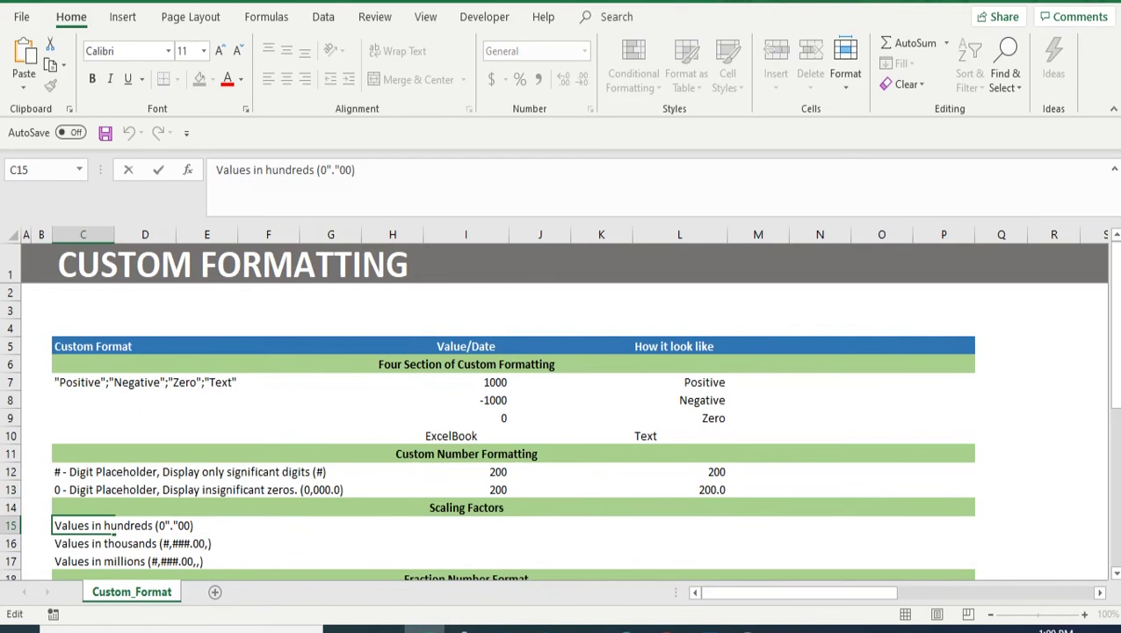
{"action": "key", "text": "ctrl+shift+Left"}
{"action": "key", "text": "ctrl+shift+Left"}
{"action": "key", "text": "ctrl+shift+Left"}
{"action": "key", "text": "ctrl+shift+Left"}
{"action": "key", "text": "ctrl+shift+Left"}
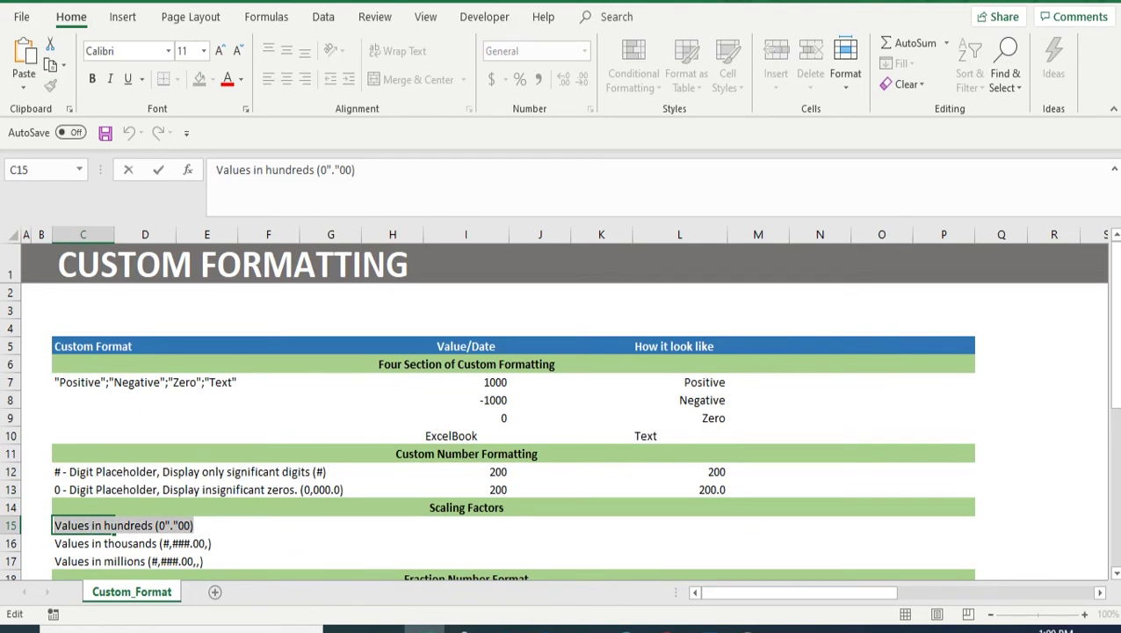
{"action": "key", "text": "End"}
{"action": "key", "text": "Left"}
{"action": "key", "text": "shift+Left"}
{"action": "key", "text": "shift+Left"}
{"action": "key", "text": "shift+Left"}
{"action": "key", "text": "shift+Left"}
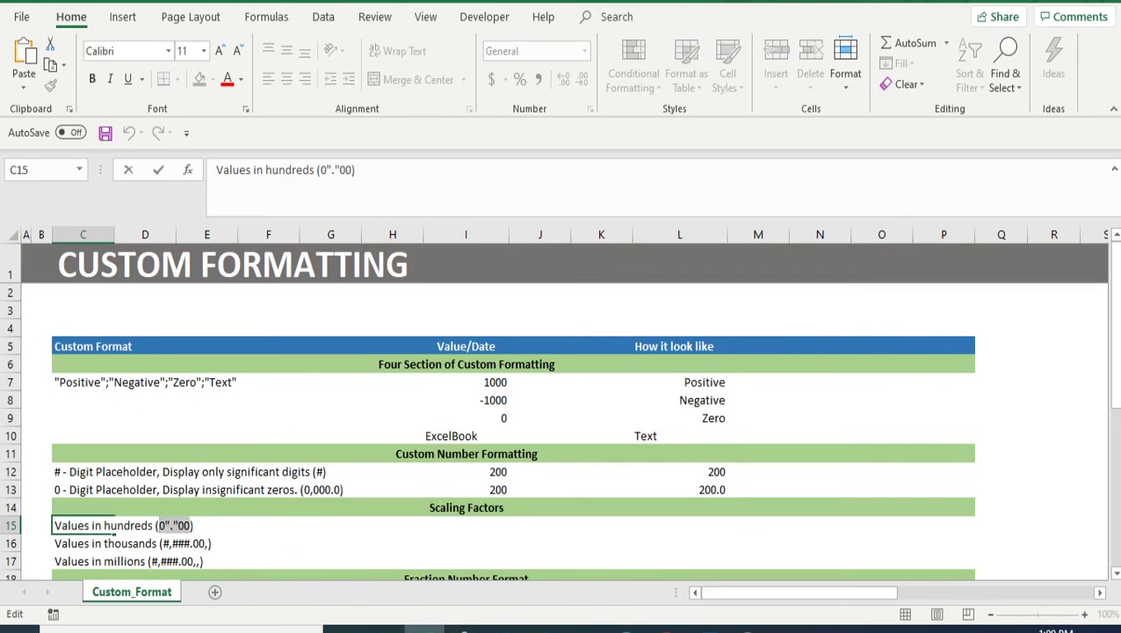
{"action": "key", "text": "Escape"}
- Apply the custom number format 0"."00 to cell L15
{"action": "key", "text": "Right"}
{"action": "key", "text": "Right"}
{"action": "key", "text": "Right"}
{"action": "key", "text": "Right"}
{"action": "key", "text": "Right"}
{"action": "key", "text": "Right"}
{"action": "key", "text": "Right"}
{"action": "key", "text": "Right"}
{"action": "key", "text": "Right"}
{"action": "key", "text": "Right"}
{"action": "key", "text": "Left"}
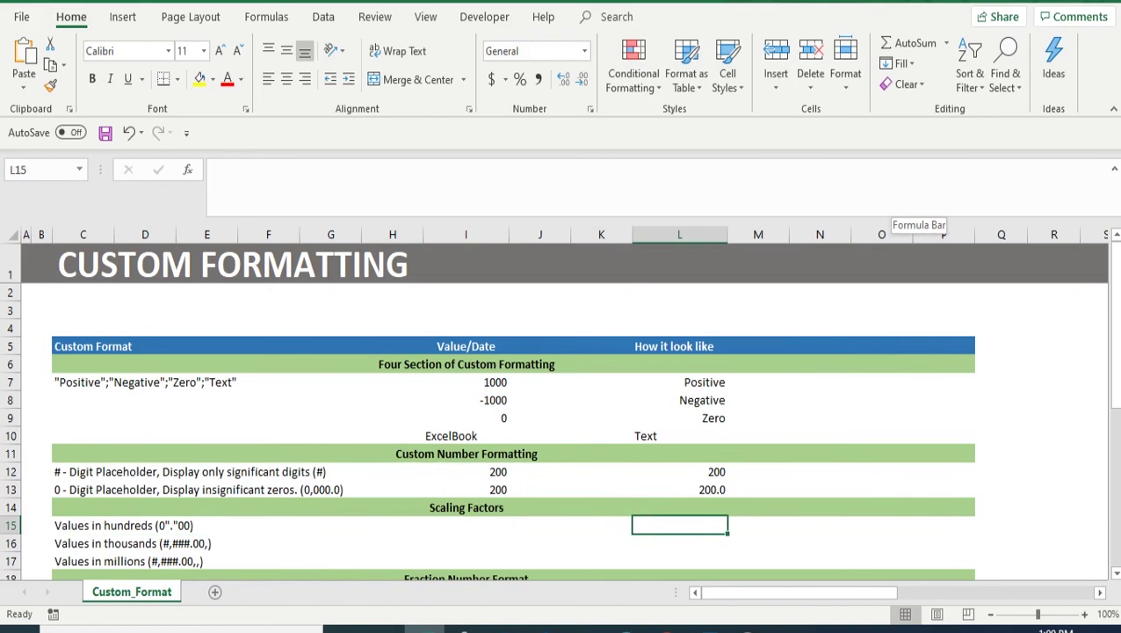
{"action": "key", "text": "shift+F10"}
{"action": "key", "text": "Escape"}
{"action": "key", "text": "ctrl+1"}
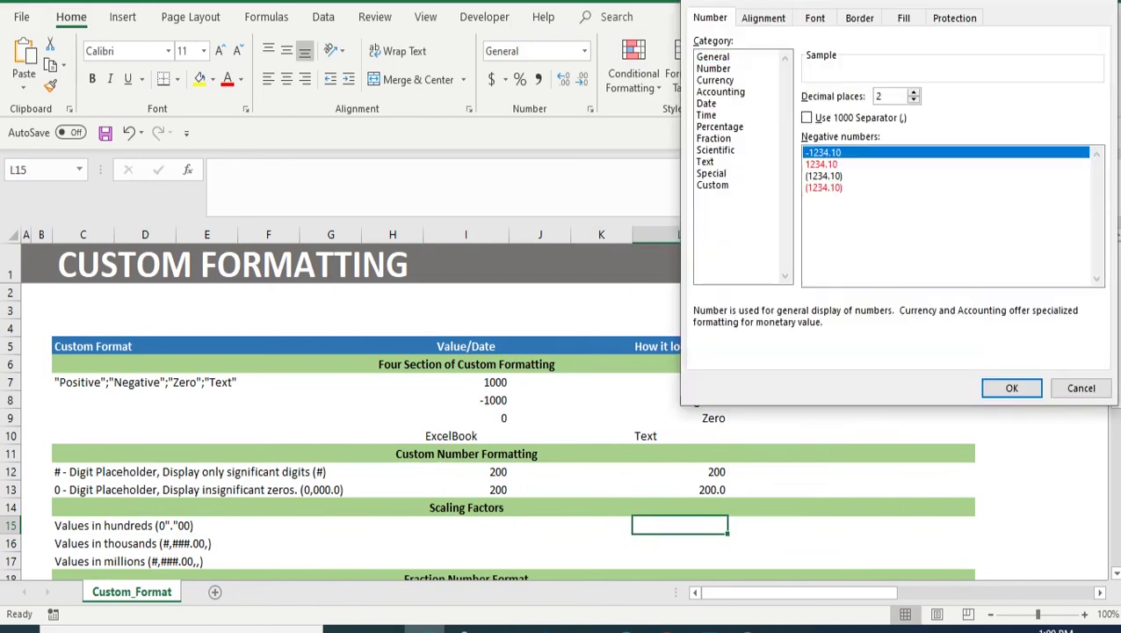
{"action": "key", "text": "Down"}
{"action": "key", "text": "Down"}
{"action": "key", "text": "Down"}
{"action": "key", "text": "Down"}
{"action": "key", "text": "Down"}
{"action": "key", "text": "Down"}
{"action": "key", "text": "Down"}
{"action": "key", "text": "Down"}
{"action": "key", "text": "Down"}
{"action": "key", "text": "Down"}
{"action": "type", "text": "0\".\"00"}
{"action": "key", "text": "Return"}
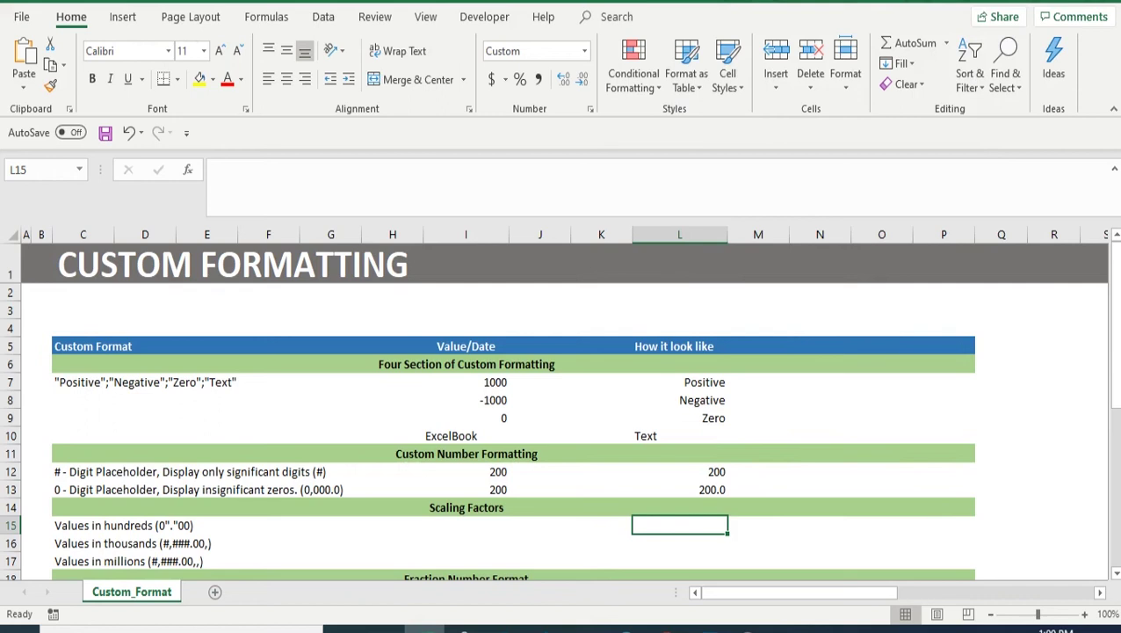
- Link cell L15 to I15 and enter the sample value 1000000 in cells I15 through I17
{"action": "type", "text": "="}
{"action": "key", "text": "Left"}
{"action": "key", "text": "Left"}
{"action": "key", "text": "Left"}
{"action": "key", "text": "ctrl+Return"}
{"action": "key", "text": "Left"}
{"action": "key", "text": "Left"}
{"action": "key", "text": "Left"}
{"action": "type", "text": "1000000"}
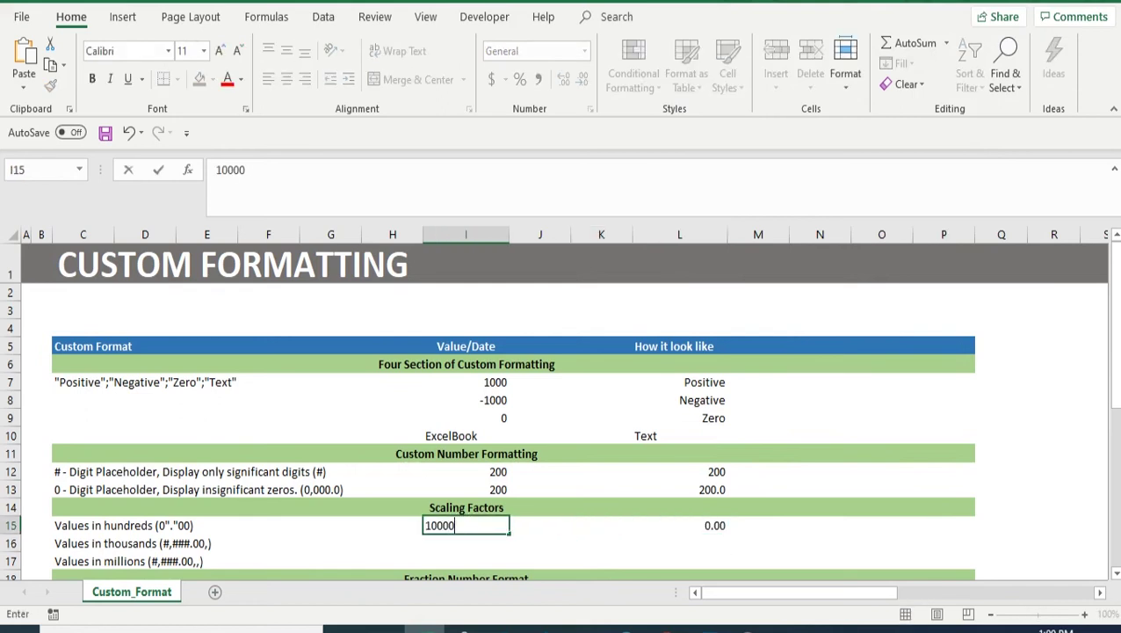
{"action": "key", "text": "Right"}
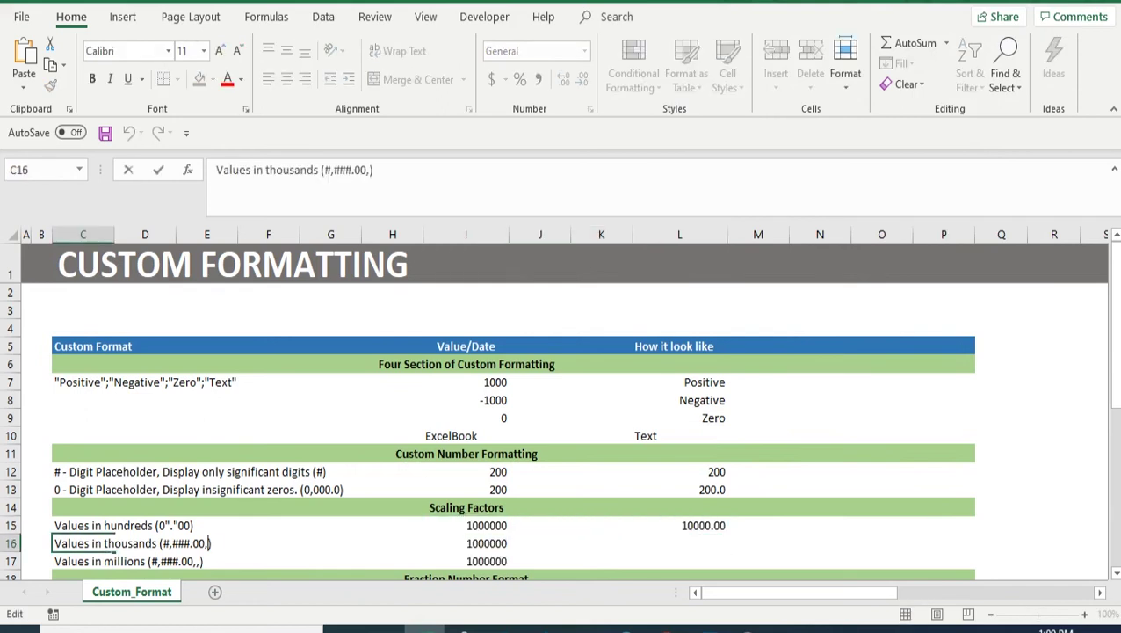
- Copy the format code #,###.00, from the values-in-thousands description in cell C16
{"action": "key", "text": "shift+Left"}
{"action": "key", "text": "shift+Left"}
{"action": "key", "text": "shift+Left"}
{"action": "key", "text": "shift+Left"}
{"action": "key", "text": "shift+Left"}
{"action": "key", "text": "shift+Left"}
{"action": "key", "text": "shift+Left"}
{"action": "key", "text": "shift+Left"}
{"action": "key", "text": "shift+Left"}
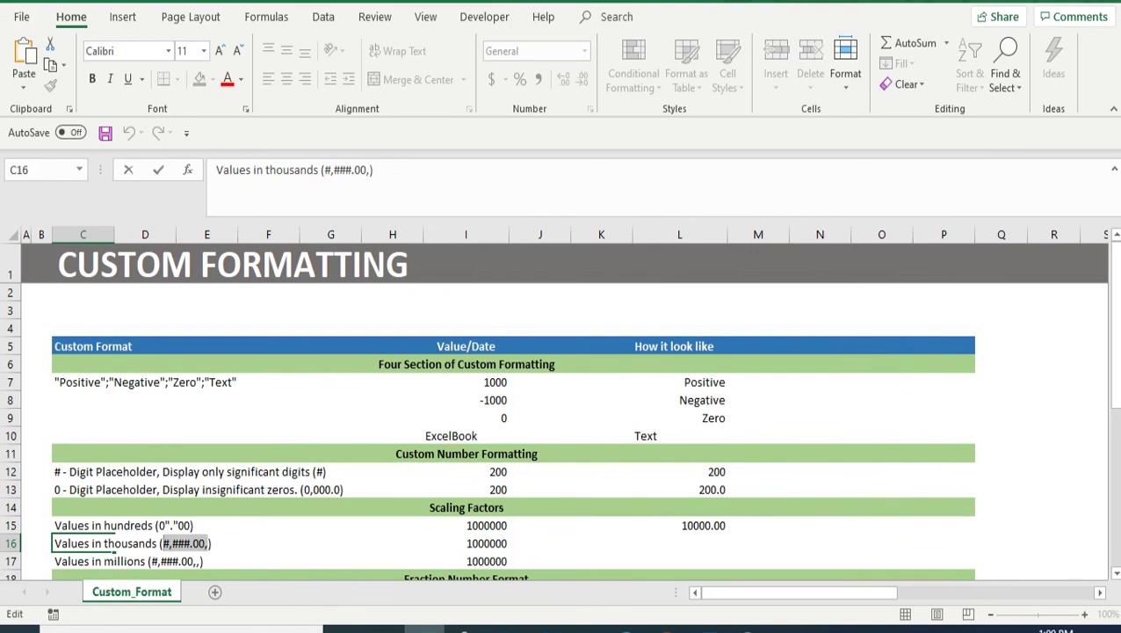
{"action": "key", "text": "ctrl+c"}
{"action": "key", "text": "Escape"}
- Apply the copied code #,###.00, as a custom number format to cell L16
{"action": "key", "text": "Right"}
{"action": "key", "text": "Right"}
{"action": "key", "text": "Right"}
{"action": "key", "text": "Right"}
{"action": "key", "text": "Right"}
{"action": "key", "text": "Right"}
{"action": "key", "text": "Right"}
{"action": "key", "text": "Right"}
{"action": "key", "text": "Right"}
{"action": "key", "text": "Right"}
{"action": "key", "text": "Left"}
{"action": "key", "text": "shift+F10"}
{"action": "key", "text": "f"}
{"action": "key", "text": "Down"}
{"action": "key", "text": "Down"}
{"action": "key", "text": "Down"}
{"action": "key", "text": "Down"}
{"action": "key", "text": "Down"}
{"action": "key", "text": "Down"}
{"action": "key", "text": "Down"}
{"action": "key", "text": "Down"}
{"action": "key", "text": "Down"}
{"action": "key", "text": "Down"}
{"action": "key", "text": "Down"}
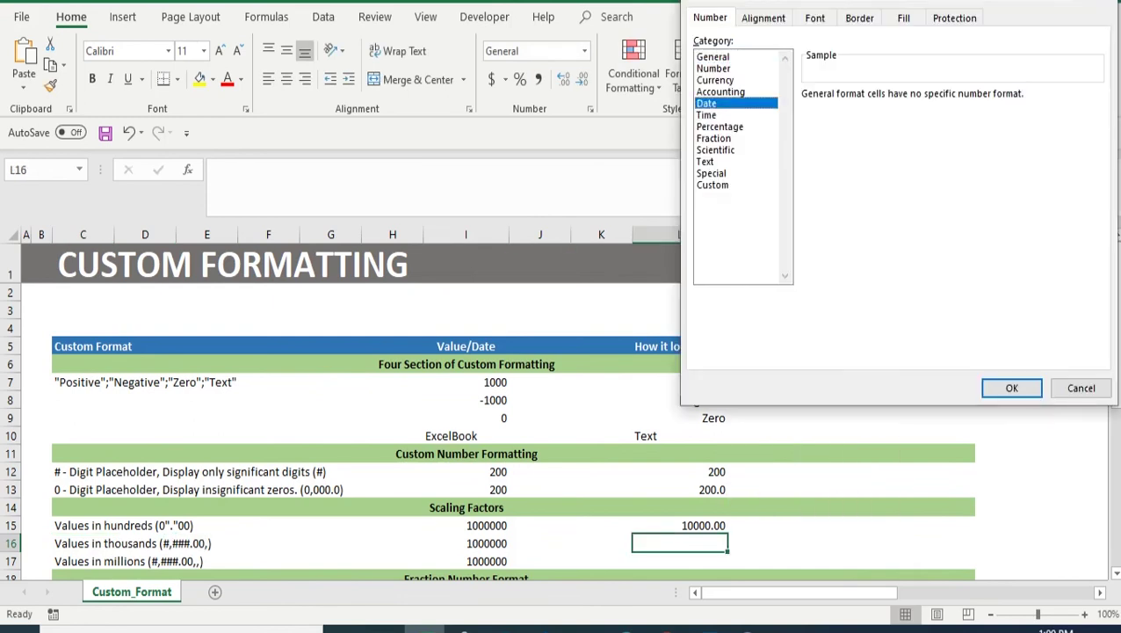
{"action": "key", "text": "Tab"}
{"action": "key", "text": "ctrl+v"}
{"action": "key", "text": "Return"}
- Link cell L16 to the sample value in I16
{"action": "type", "text": "="}
{"action": "key", "text": "Left"}
{"action": "key", "text": "Left"}
{"action": "key", "text": "Left"}
{"action": "key", "text": "Return"}
{"action": "key", "text": "Up"}
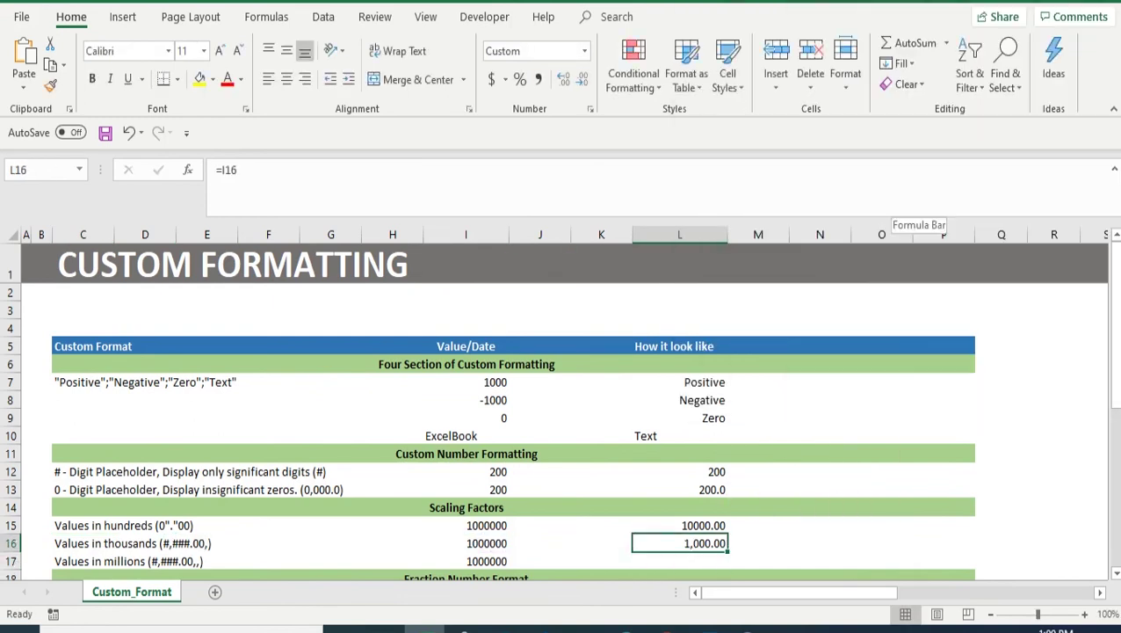
- Copy the format code #,###.00,, from the values-in-millions description in cell C17
{"action": "key", "text": "Down"}
{"action": "key", "text": "Left"}
{"action": "key", "text": "Left"}
{"action": "key", "text": "Left"}
{"action": "key", "text": "Left"}
{"action": "key", "text": "Left"}
{"action": "key", "text": "Left"}
{"action": "key", "text": "Left"}
{"action": "key", "text": "Left"}
{"action": "key", "text": "Left"}
{"action": "key", "text": "F2"}
{"action": "key", "text": "Left"}
{"action": "key", "text": "shift+Left"}
{"action": "key", "text": "shift+Left"}
{"action": "key", "text": "shift+Left"}
{"action": "key", "text": "shift+Left"}
{"action": "key", "text": "shift+Left"}
{"action": "key", "text": "shift+Left"}
{"action": "key", "text": "shift+Left"}
{"action": "key", "text": "shift+Left"}
{"action": "key", "text": "shift+Left"}
{"action": "key", "text": "shift+Left"}
{"action": "key", "text": "ctrl+c"}
{"action": "key", "text": "Escape"}
- Apply the copied code #,###.00,, as a custom number format to cell L17
{"action": "key", "text": "Right"}
{"action": "key", "text": "Right"}
{"action": "key", "text": "Right"}
{"action": "key", "text": "Right"}
{"action": "key", "text": "Right"}
{"action": "key", "text": "Right"}
{"action": "key", "text": "Right"}
{"action": "key", "text": "Right"}
{"action": "key", "text": "Right"}
{"action": "key", "text": "shift+F10"}
{"action": "key", "text": "f"}
{"action": "key", "text": "End"}
{"action": "key", "text": "Return"}
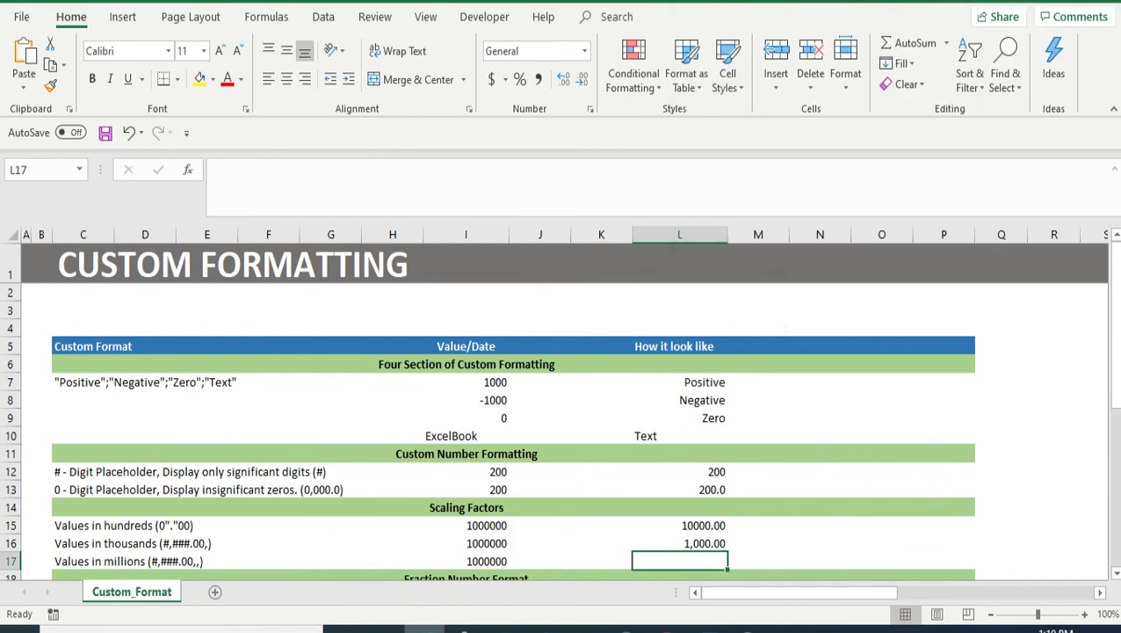
- Link cell L17 to the sample value in I17
{"action": "type", "text": "="}
{"action": "key", "text": "Left"}
{"action": "key", "text": "Left"}
{"action": "key", "text": "Left"}
{"action": "key", "text": "Return"}
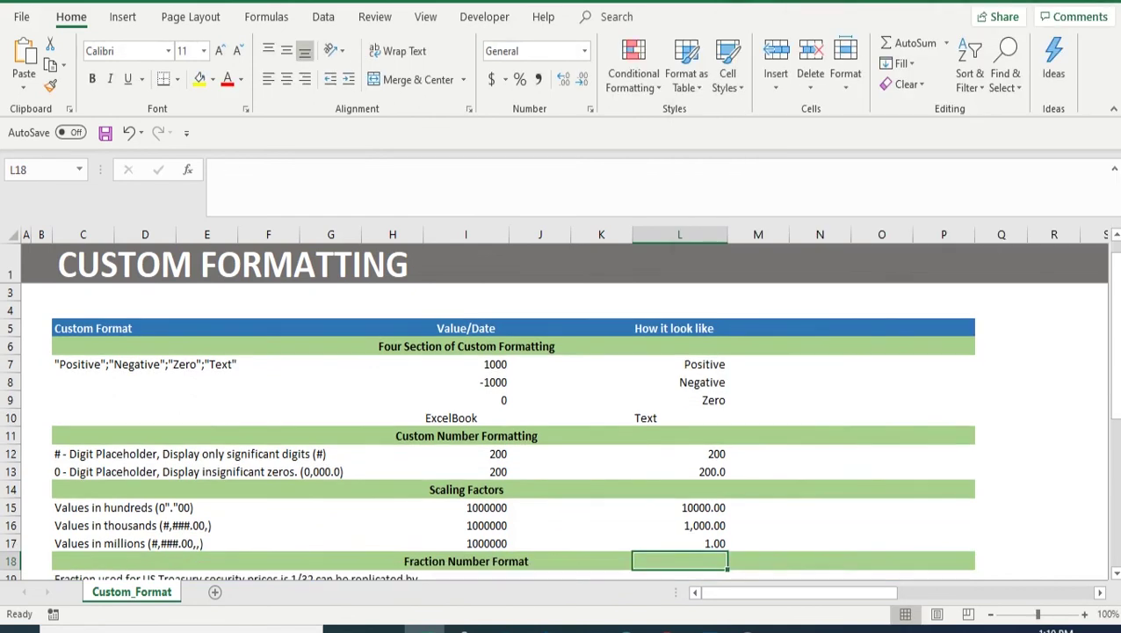
- Highlight the three scaling factor results in cells L15 to L17 for review
{"action": "key", "text": "Up"}
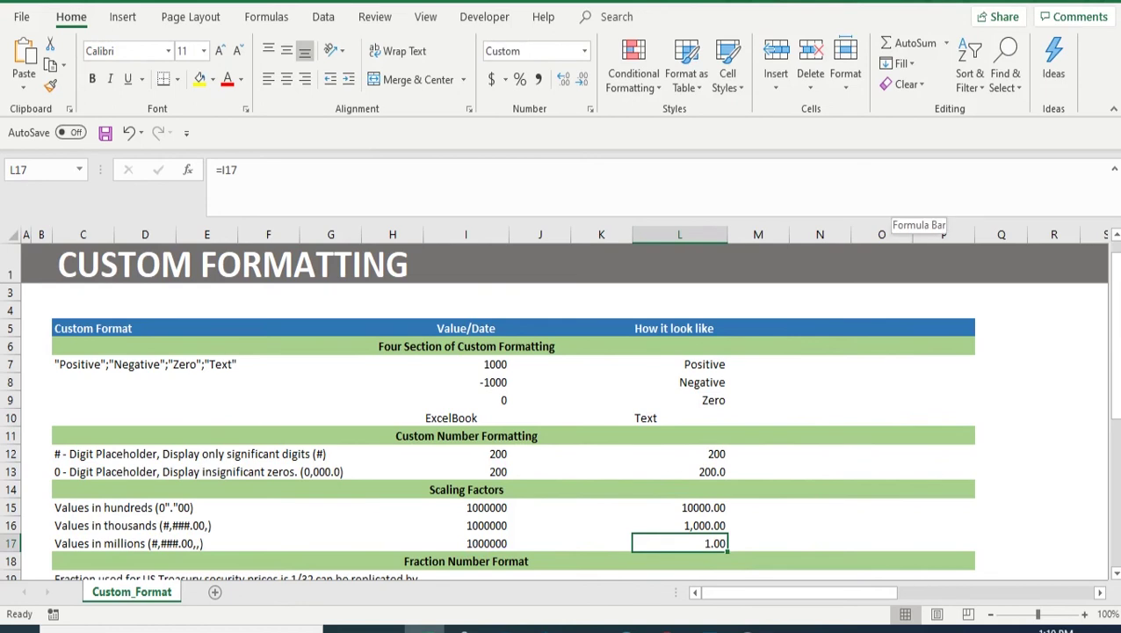
{"action": "key", "text": "shift+Up"}
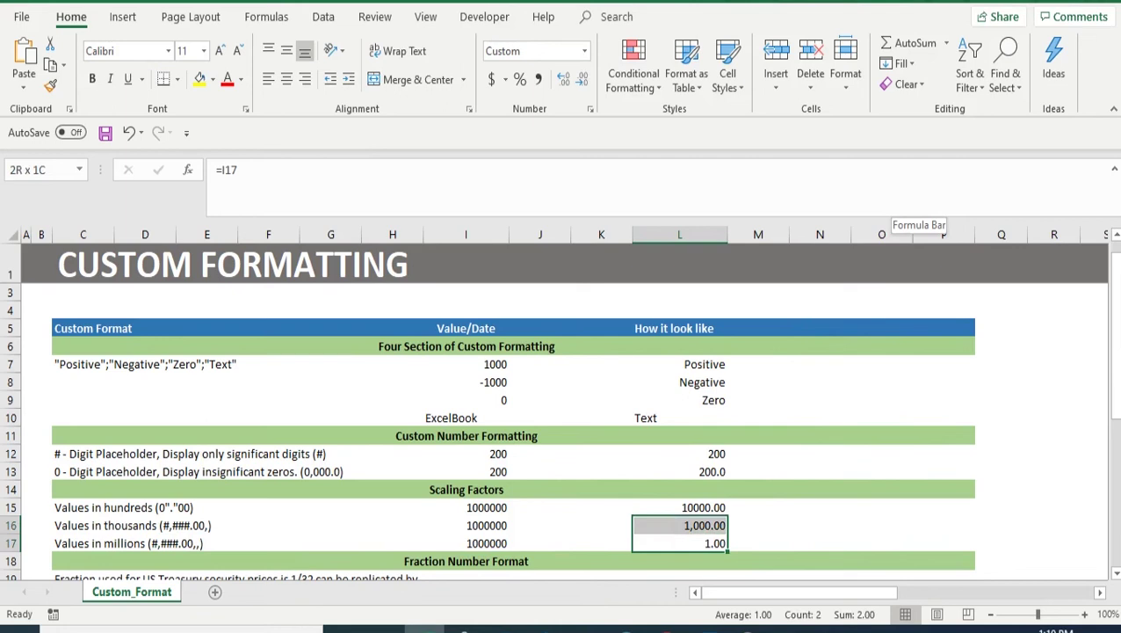
{"action": "key", "text": "shift+Up"}
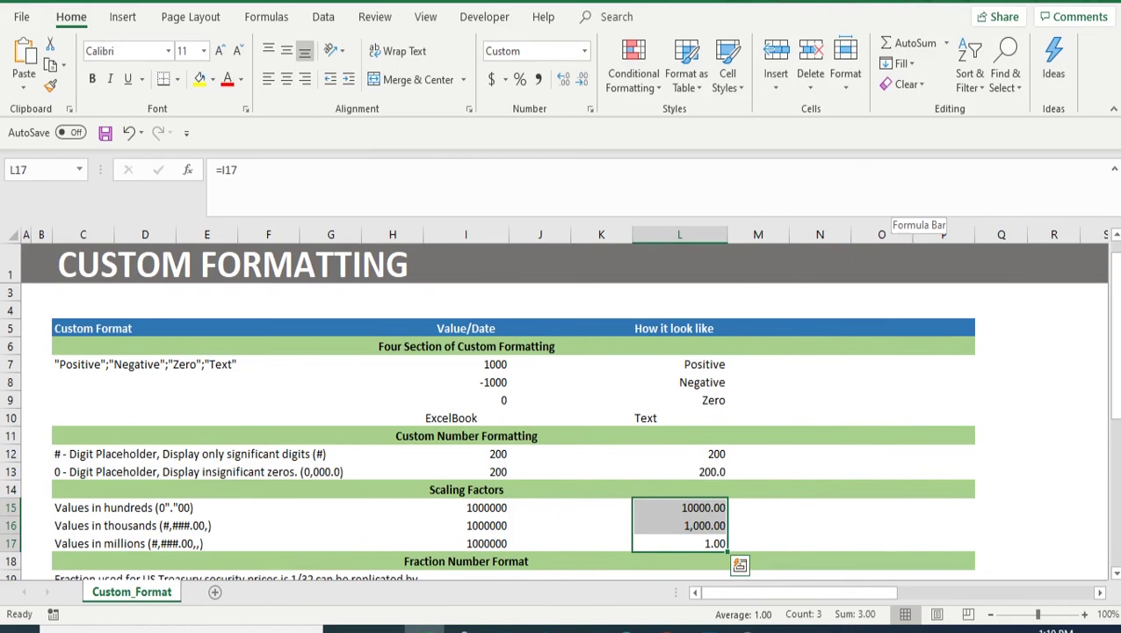
- Highlight the Fraction Number Format heading text in cell I18
{"action": "key", "text": "Down"}
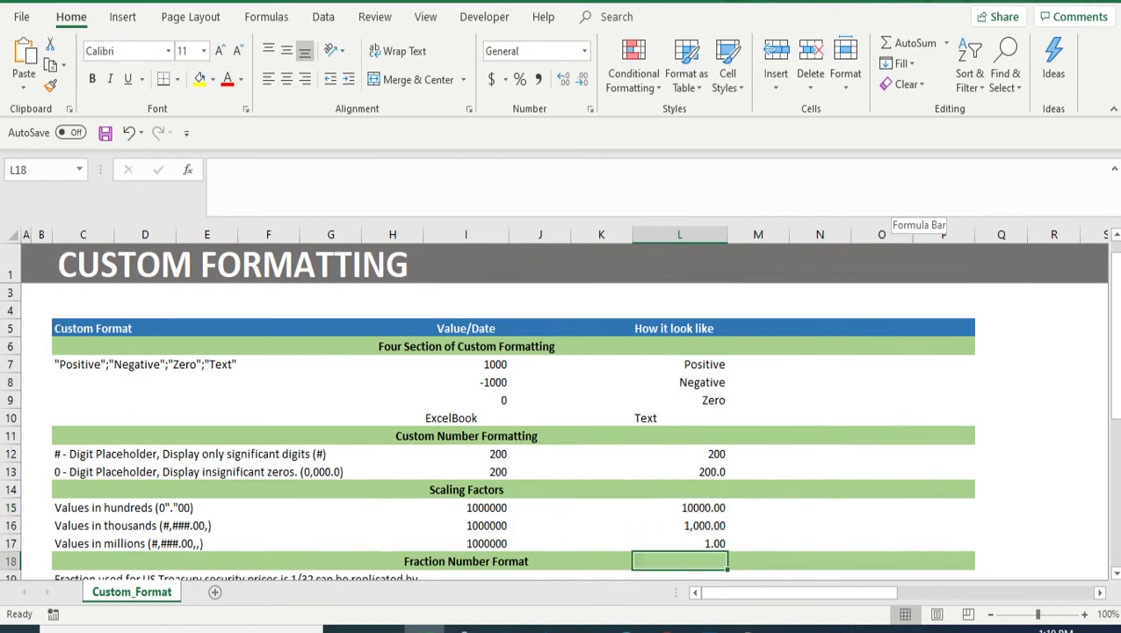
{"action": "key", "text": "Down"}
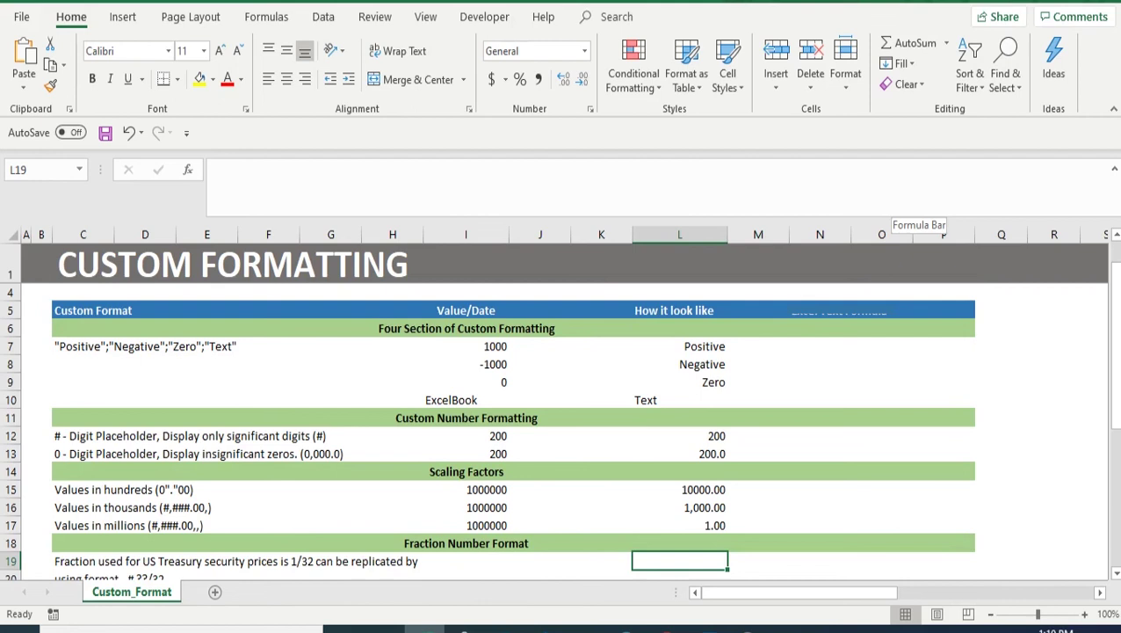
{"action": "key", "text": "F2"}
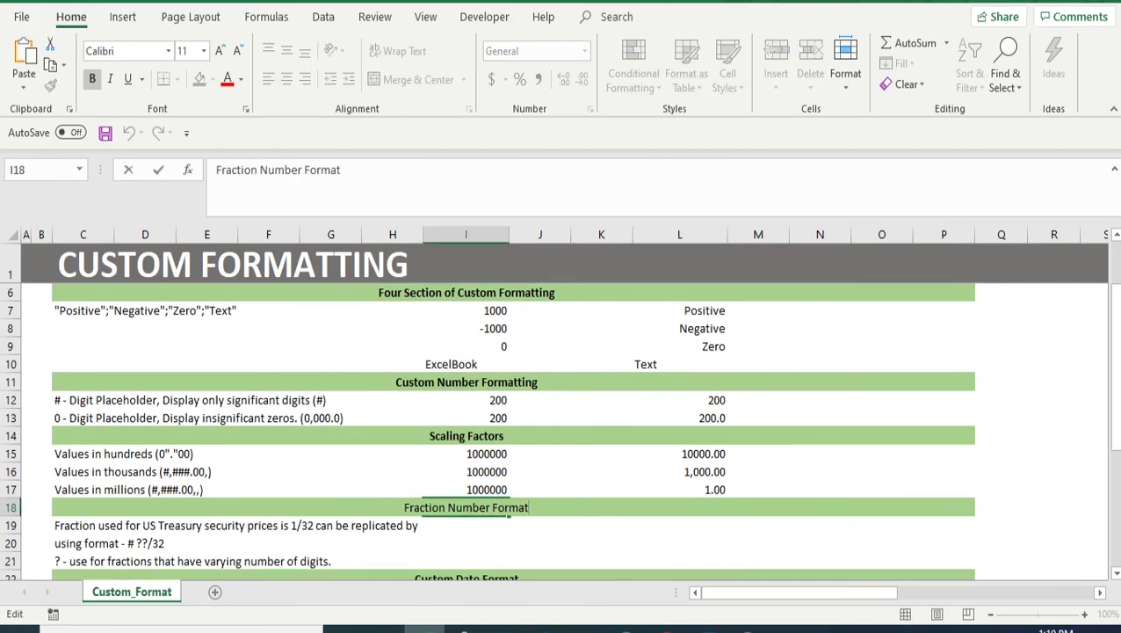
{"action": "key", "text": "shift+Home"}
{"action": "key", "text": "Return"}
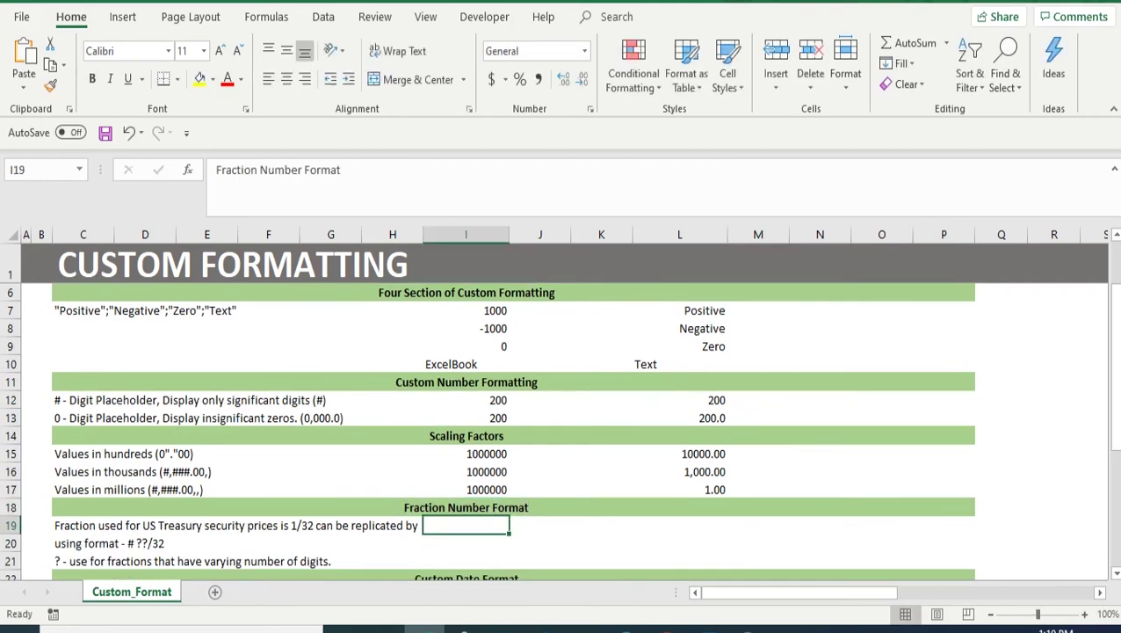
- Highlight the phrase "US Treasury security prices" in the fraction format description in cell C19
{"action": "key", "text": "Left"}
{"action": "key", "text": "F2"}
{"action": "key", "text": "Up"}
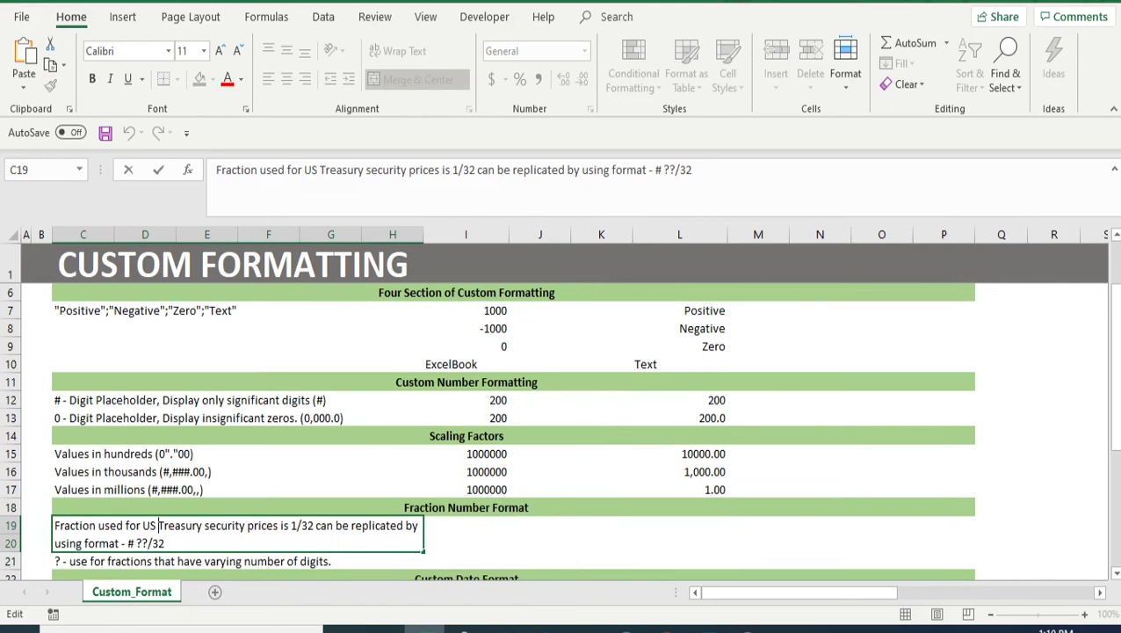
{"action": "key", "text": "Left"}
{"action": "key", "text": "Left"}
{"action": "key", "text": "Left"}
{"action": "key", "text": "ctrl+shift+Right"}
{"action": "key", "text": "ctrl+shift+Right"}
{"action": "key", "text": "ctrl+shift+Right"}
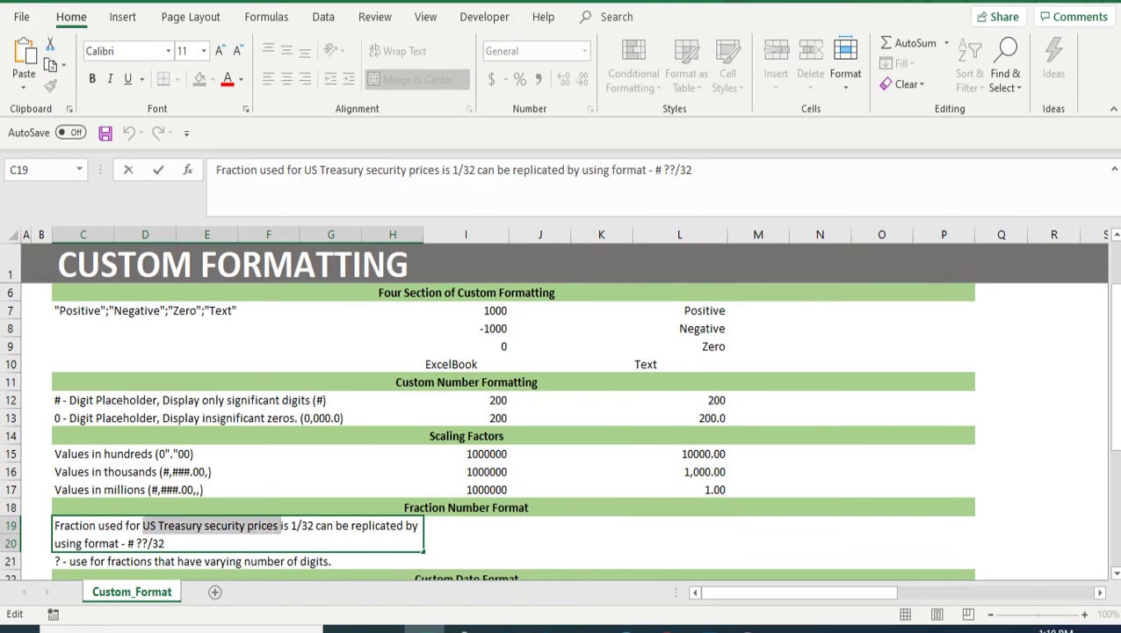
- Copy the format code # ??/32 from the fraction description in cell C19
{"action": "left_click_drag", "start_coordinate": [278, 526], "coordinate": [291, 525]}
{"action": "left_click_drag", "start_coordinate": [165, 543], "coordinate": [136, 543]}
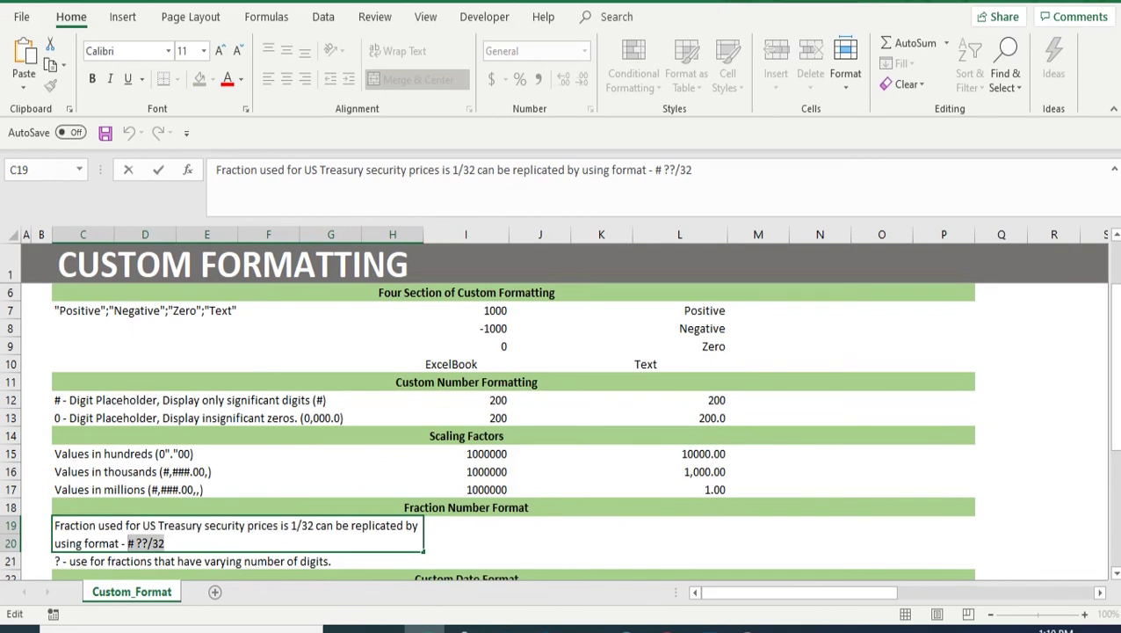
{"action": "key", "text": "Tab"}
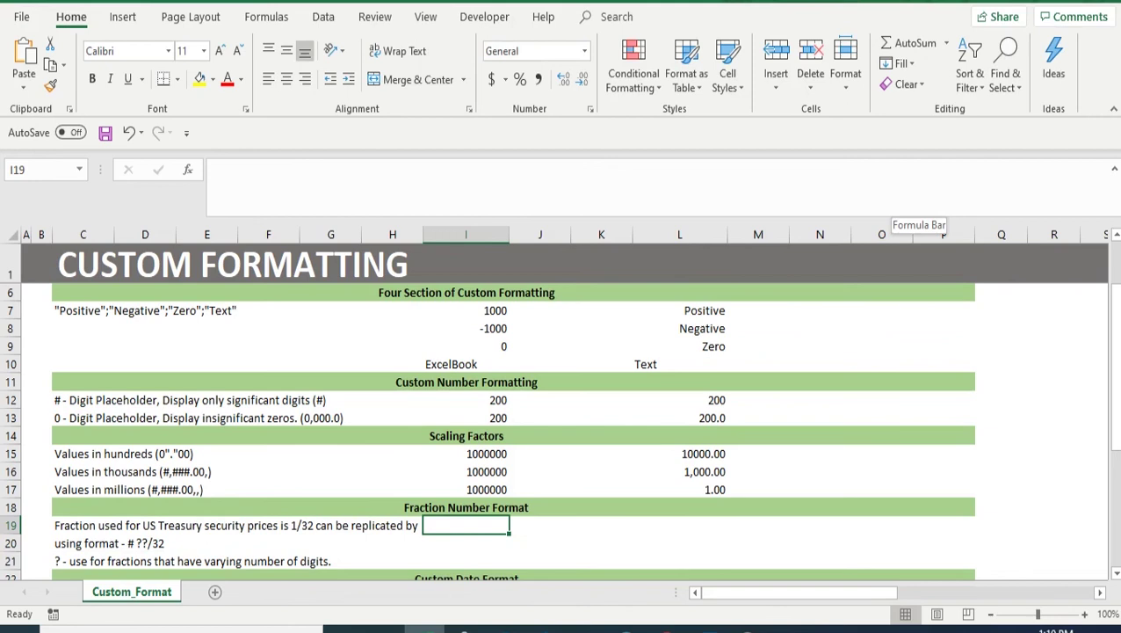
- Apply the custom number format # ??/32 to cells L19 to L21
{"action": "key", "text": "Right"}
{"action": "key", "text": "Right"}
{"action": "key", "text": "Right"}
{"action": "key", "text": "shift+Down"}
{"action": "key", "text": "shift+Down"}
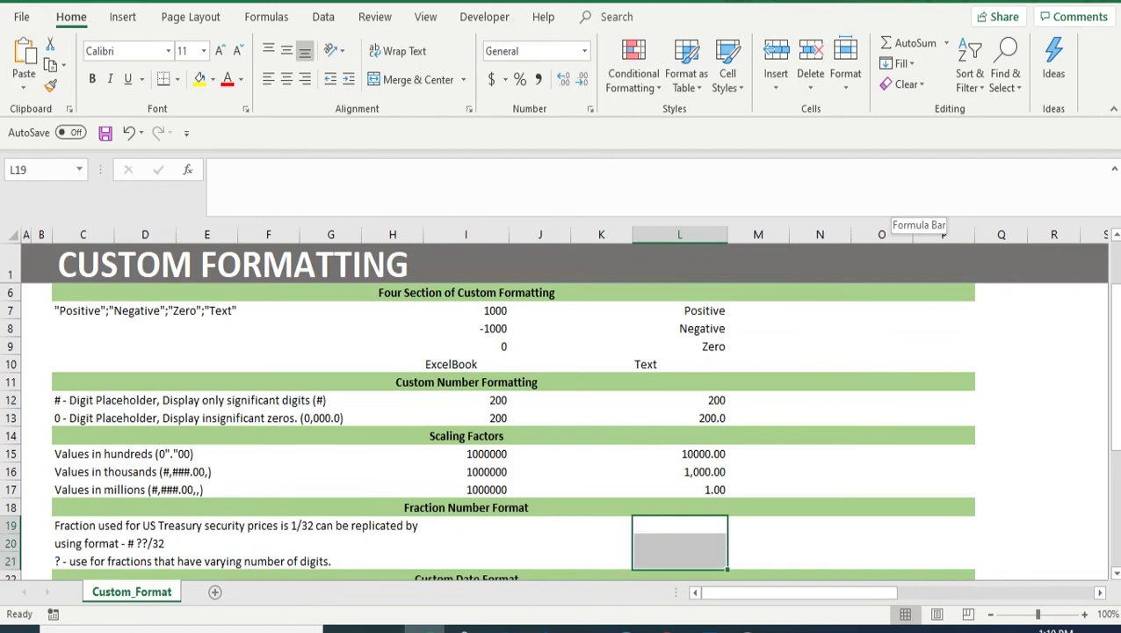
{"action": "key", "text": "ctrl+1"}
{"action": "key", "text": "Down"}
{"action": "key", "text": "Down"}
{"action": "key", "text": "Down"}
{"action": "key", "text": "Down"}
{"action": "key", "text": "Down"}
{"action": "key", "text": "Down"}
{"action": "key", "text": "Down"}
{"action": "key", "text": "Down"}
{"action": "key", "text": "Down"}
{"action": "key", "text": "Down"}
{"action": "key", "text": "Down"}
{"action": "key", "text": "Tab"}
{"action": "key", "text": "ctrl+v"}
{"action": "key", "text": "Return"}
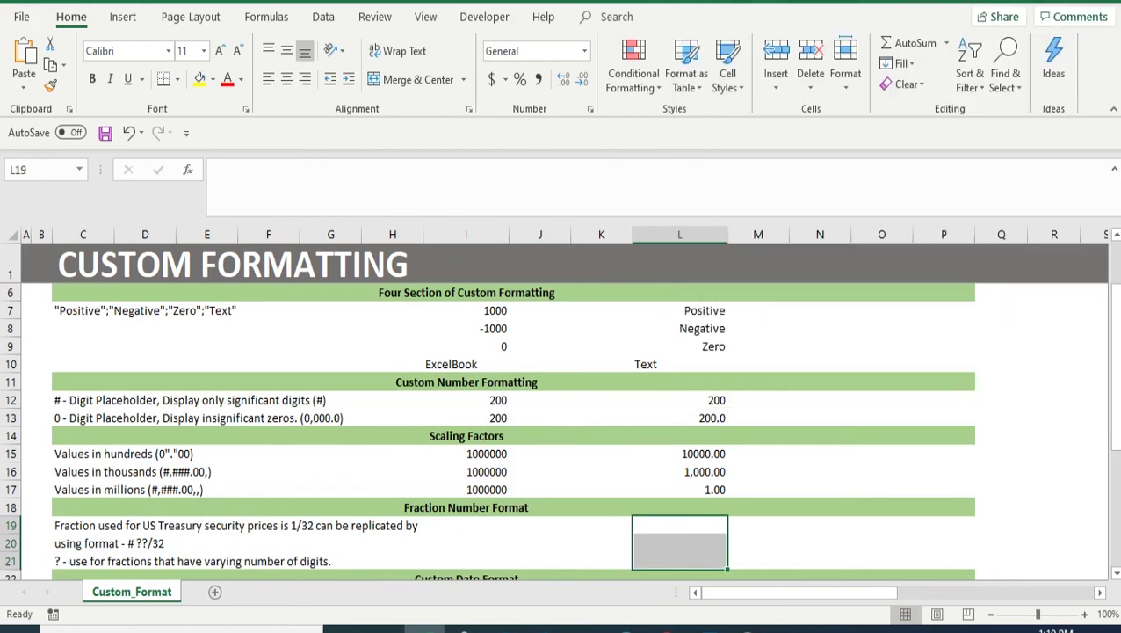
- Enter the sample value 150.8125 in cell I19
{"action": "key", "text": "Right"}
{"action": "key", "text": "Left"}
{"action": "key", "text": "Left"}
{"action": "key", "text": "Left"}
{"action": "key", "text": "Left"}
{"action": "type", "text": "150.8"}
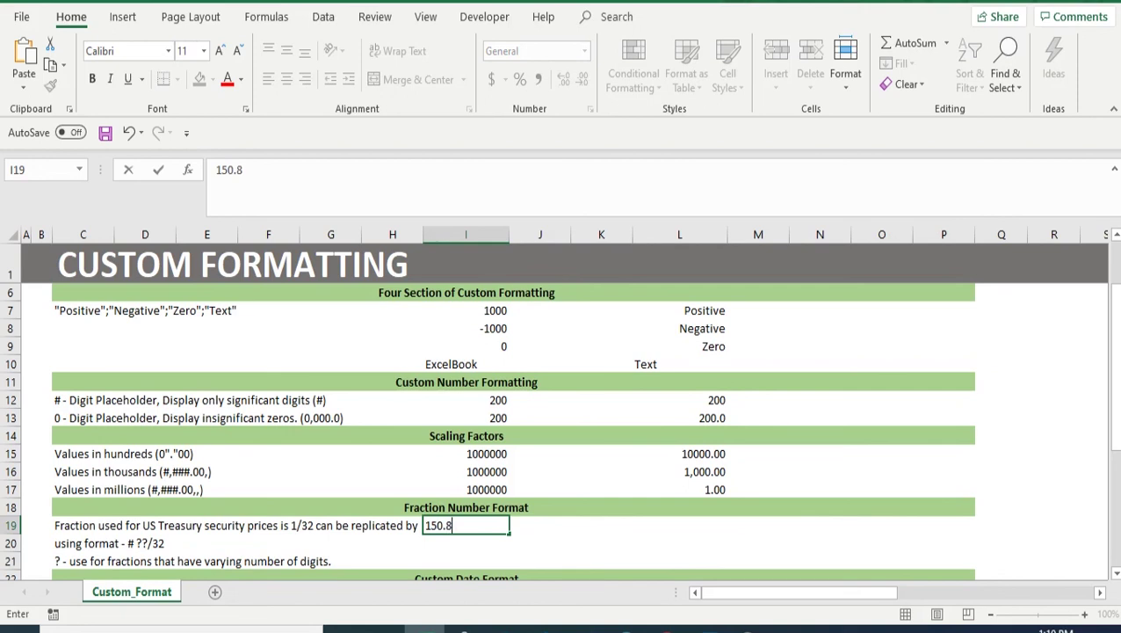
{"action": "type", "text": "12"}
{"action": "key", "text": "Return"}
{"action": "key", "text": "Up"}
{"action": "key", "text": "F2"}
{"action": "type", "text": "5"}
{"action": "key", "text": "Return"}
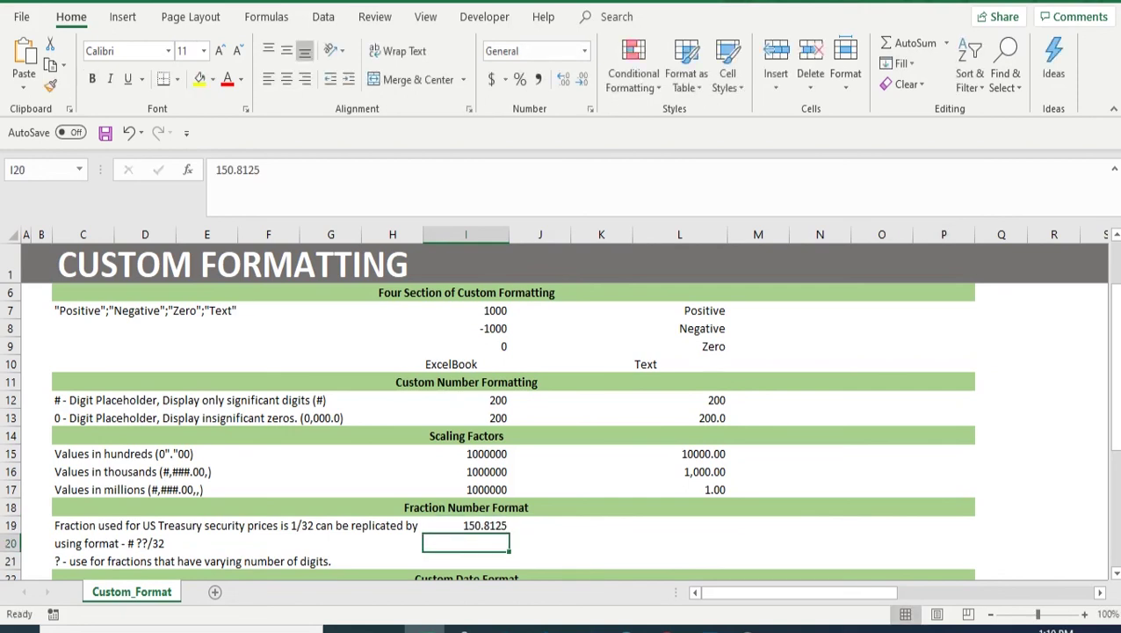
- Enter the sample values 150.25 in cell I20 and 105.375 in cell I21
{"action": "type", "text": "150.25"}
{"action": "key", "text": "Return"}
{"action": "type", "text": "105.37"}
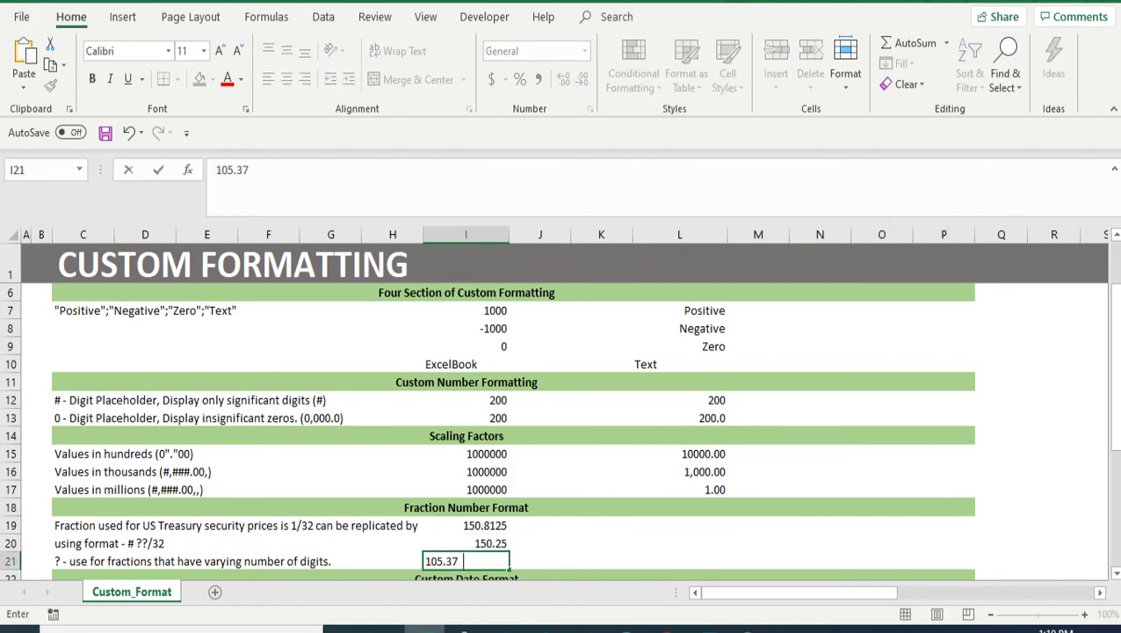
{"action": "type", "text": "5"}
{"action": "key", "text": "Right"}
- Link cell L19 to the sample value in I19
{"action": "key", "text": "Up"}
{"action": "key", "text": "Up"}
{"action": "key", "text": "Right"}
{"action": "key", "text": "Right"}
{"action": "type", "text": "="}
{"action": "key", "text": "Left"}
{"action": "key", "text": "Left"}
{"action": "key", "text": "Left"}
{"action": "key", "text": "Return"}
- Link cells L20 and L21 to the sample values in I20 and I21
{"action": "type", "text": "="}
{"action": "key", "text": "Left"}
{"action": "key", "text": "Left"}
{"action": "key", "text": "Left"}
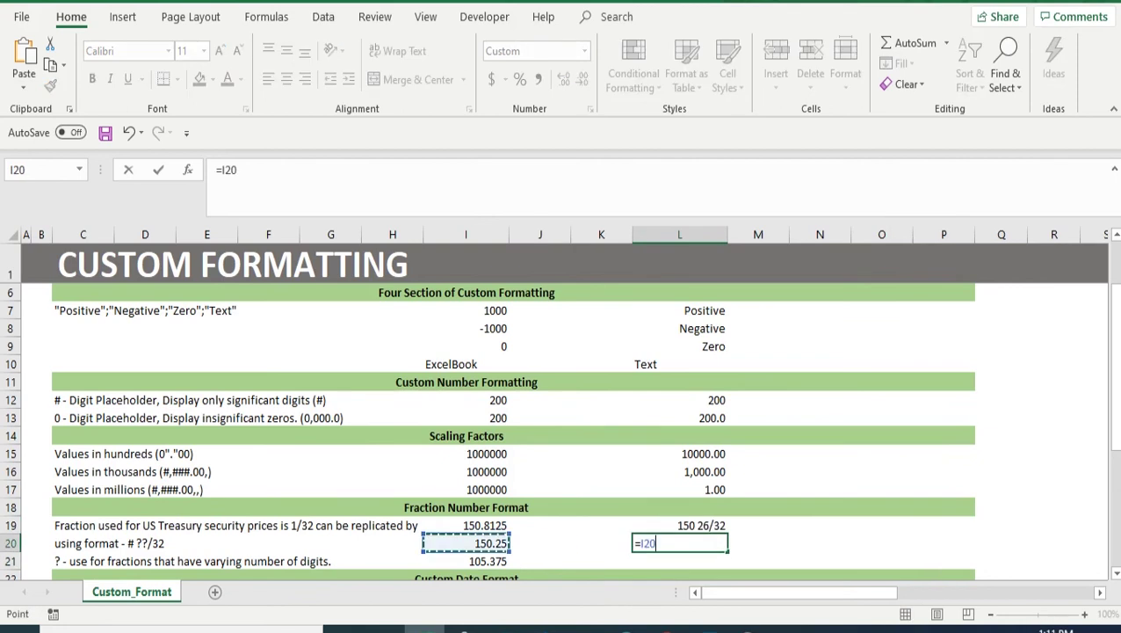
{"action": "key", "text": "Return"}
{"action": "type", "text": "="}
{"action": "key", "text": "Left"}
{"action": "key", "text": "Left"}
{"action": "key", "text": "Left"}
{"action": "key", "text": "Return"}
{"action": "key", "text": "Up"}
{"action": "key", "text": "Down"}
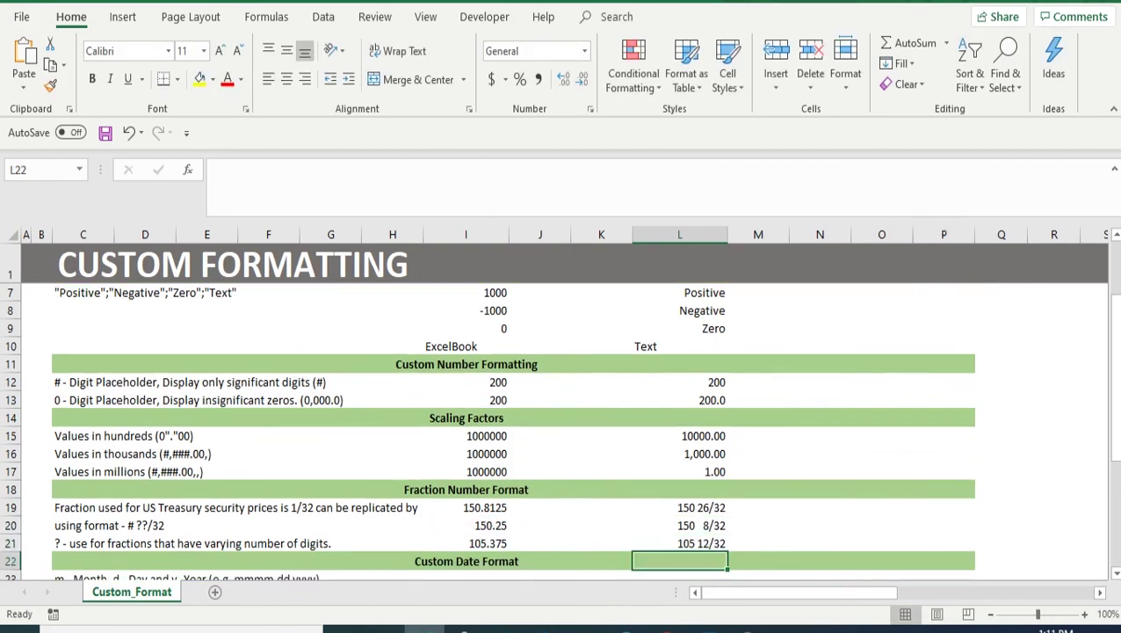
{"action": "key", "text": "Up"}
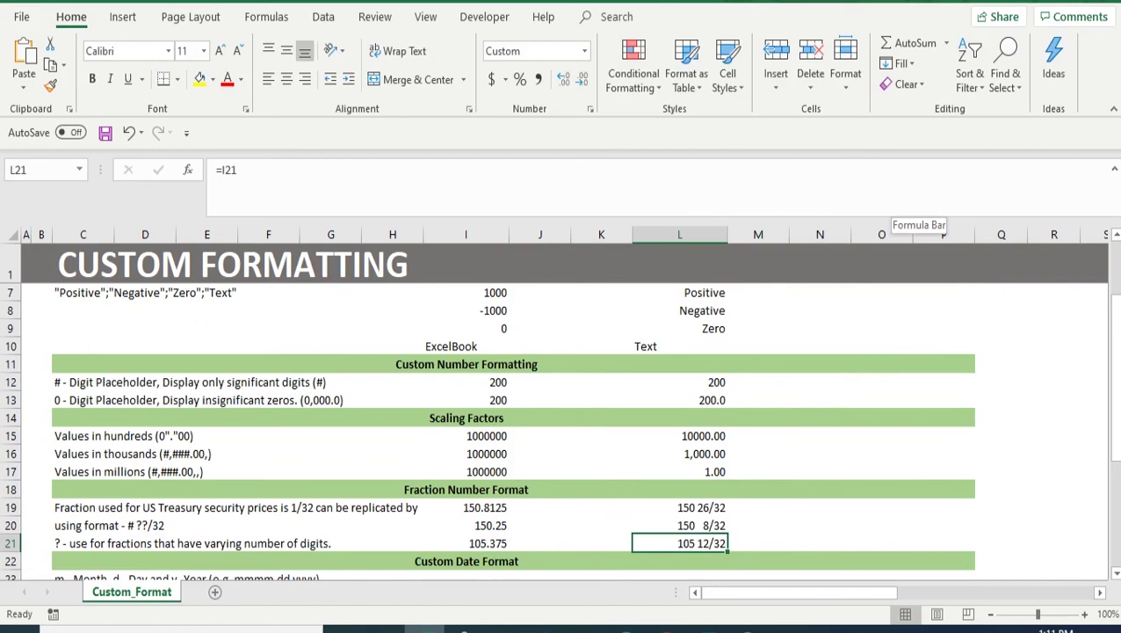
- Review the Custom Date Format heading in cell I22
{"action": "key", "text": "Left"}
{"action": "key", "text": "Left"}
{"action": "key", "text": "Left"}
{"action": "key", "text": "Down"}
{"action": "key", "text": "F2"}
{"action": "key", "text": "Return"}
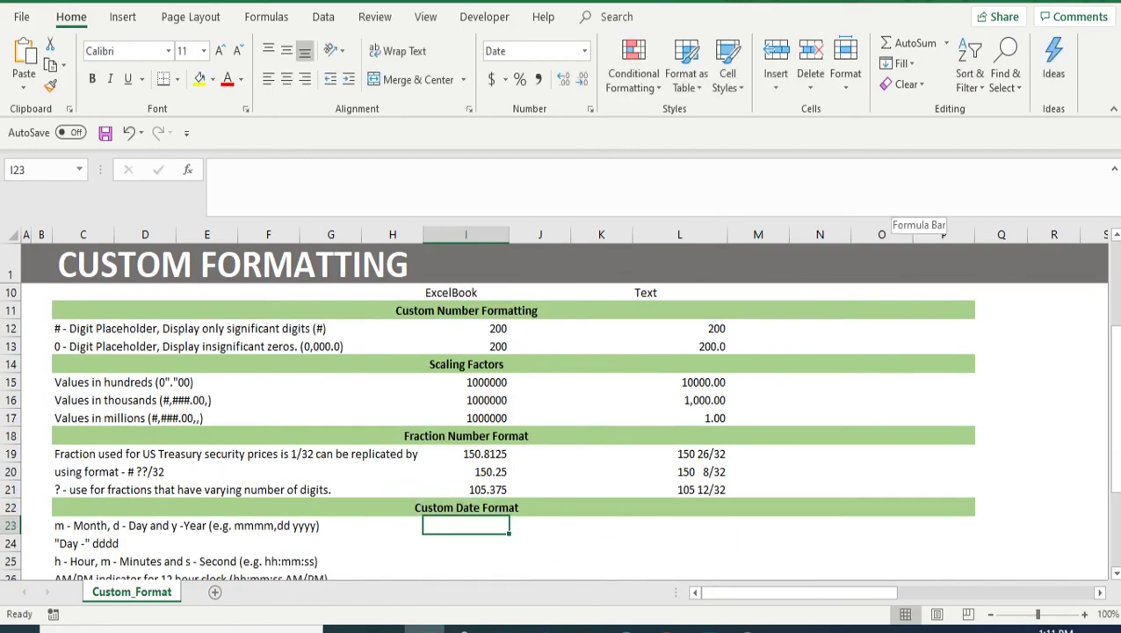
- Enter the formula =TODAY() in cells I23 and I24
{"action": "type", "text": "=Tod"}
{"action": "key", "text": "Tab"}
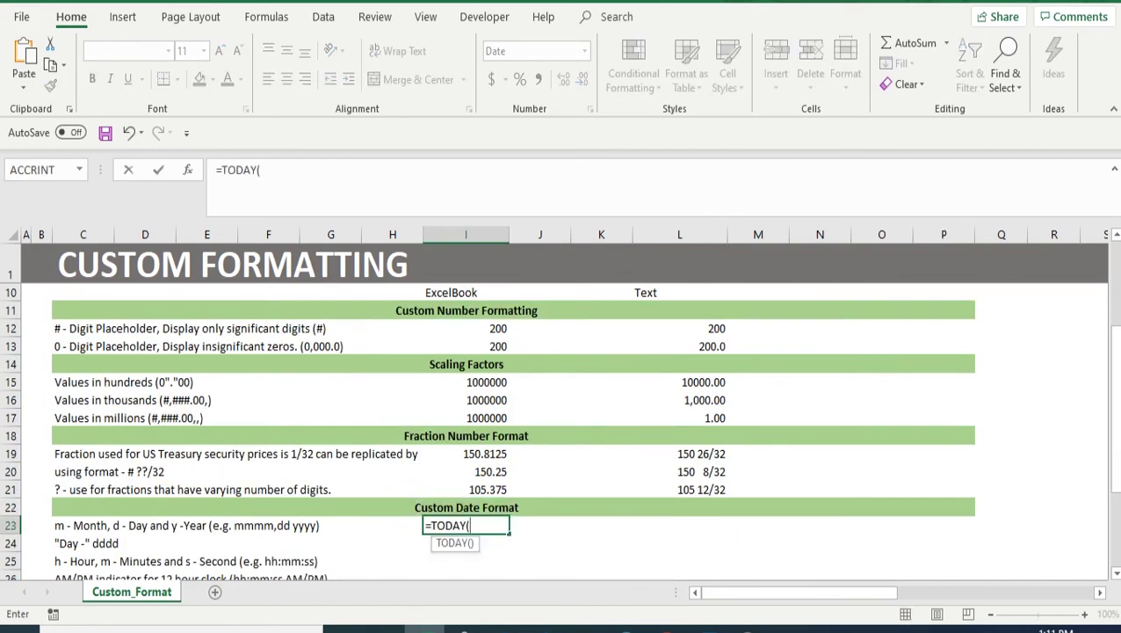
{"action": "key", "text": "Return"}
{"action": "type", "text": "=To"}
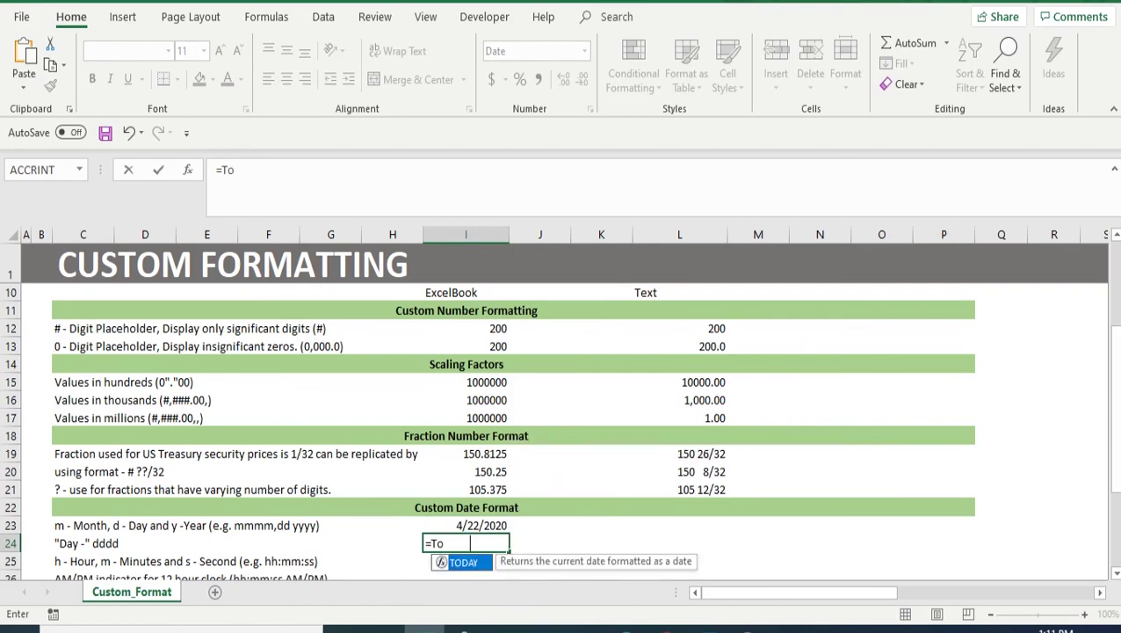
{"action": "key", "text": "Tab"}
{"action": "key", "text": "ctrl+Return"}
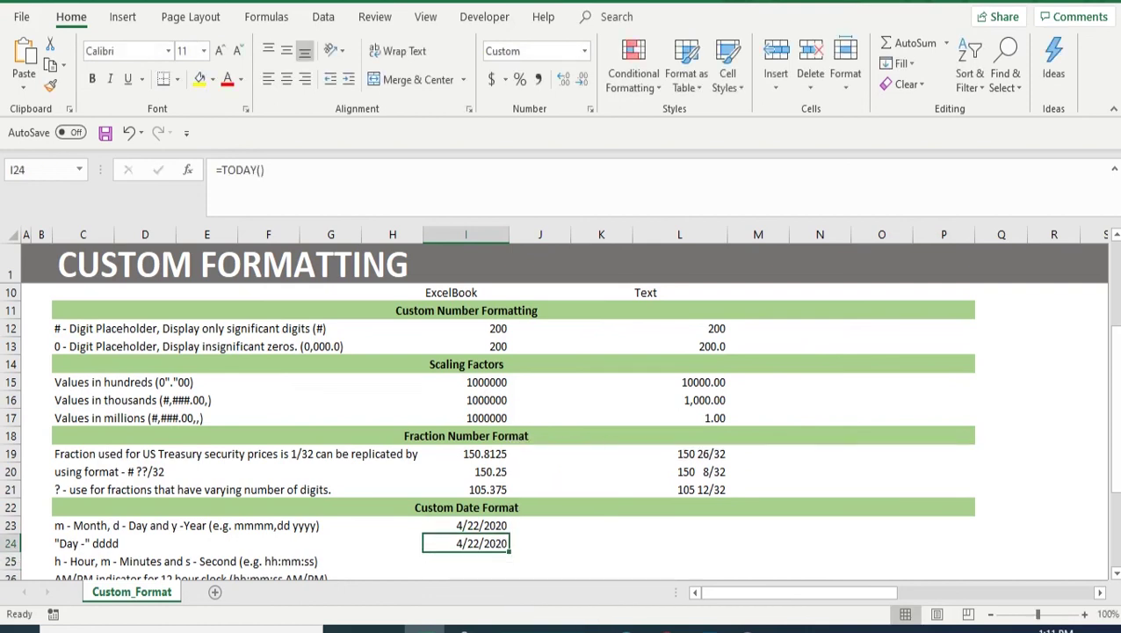
- Copy the date format code mmmm,dd yyyy from the description in cell C23
{"action": "key", "text": "Up"}
{"action": "key", "text": "ctrl+Left"}
{"action": "key", "text": "ctrl+Left"}
{"action": "key", "text": "ctrl+Right"}
{"action": "key", "text": "F2"}
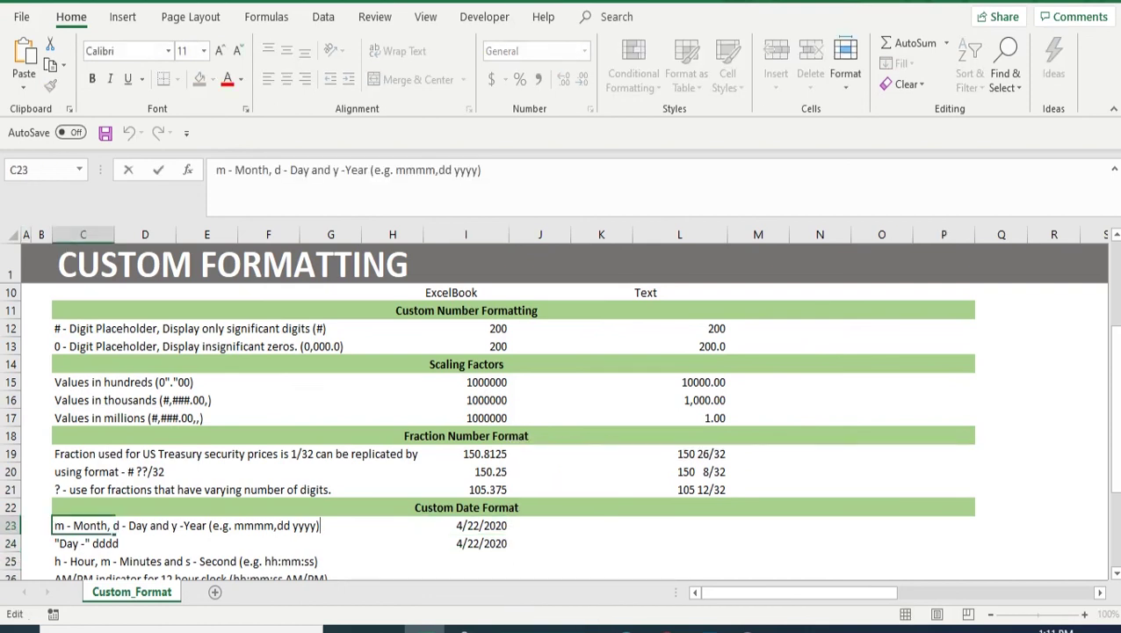
{"action": "key", "text": "ctrl+shift+Left"}
{"action": "key", "text": "ctrl+shift+Left"}
{"action": "key", "text": "Tab"}
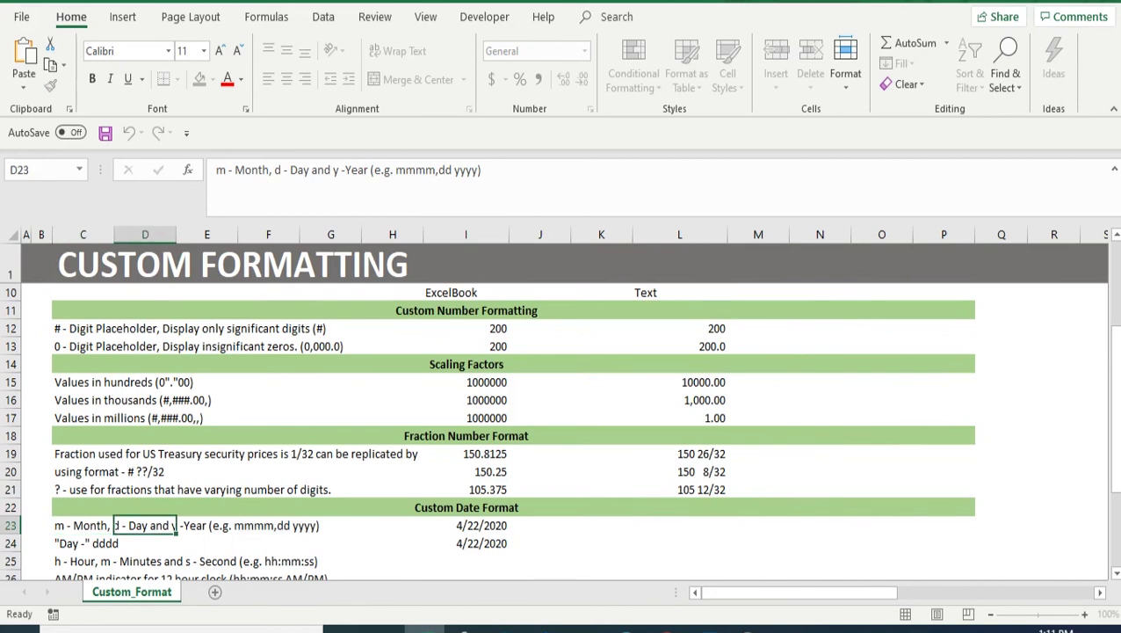
- Apply the custom date format mmmm,dd yyyy to cell L23
{"action": "key", "text": "Right"}
{"action": "key", "text": "Right"}
{"action": "key", "text": "Right"}
{"action": "key", "text": "Right"}
{"action": "key", "text": "Right"}
{"action": "key", "text": "Right"}
{"action": "key", "text": "Right"}
{"action": "key", "text": "Right"}
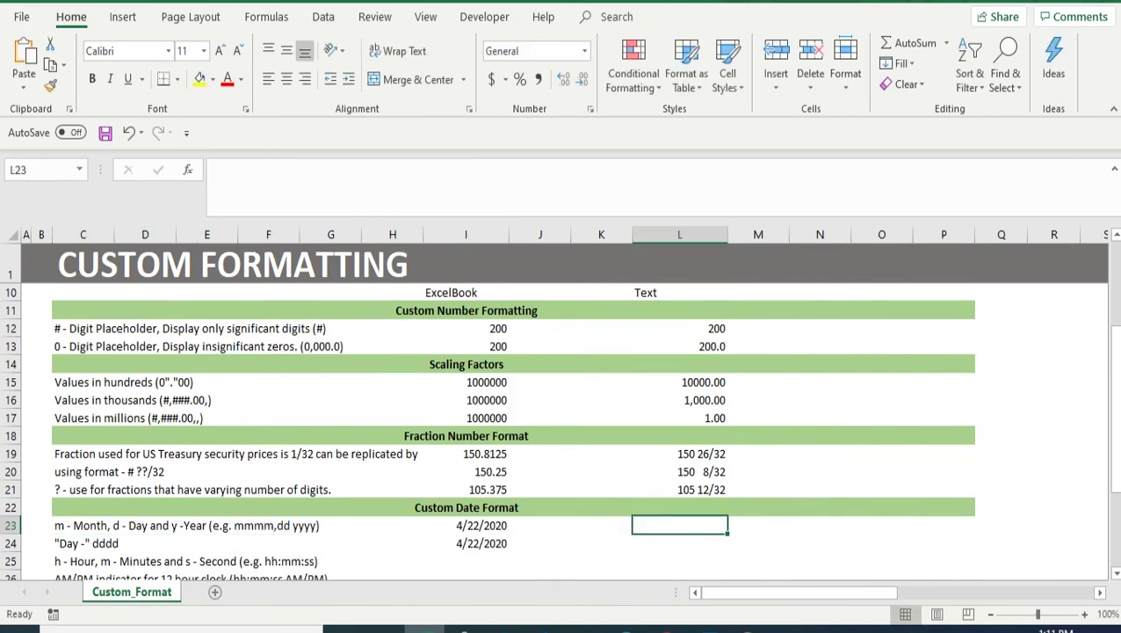
{"action": "key", "text": "ctrl+1"}
{"action": "key", "text": "Down"}
{"action": "key", "text": "Down"}
{"action": "key", "text": "Down"}
{"action": "key", "text": "Down"}
{"action": "key", "text": "Down"}
{"action": "key", "text": "Down"}
{"action": "key", "text": "Down"}
{"action": "key", "text": "Down"}
{"action": "key", "text": "Down"}
{"action": "key", "text": "Down"}
{"action": "key", "text": "Down"}
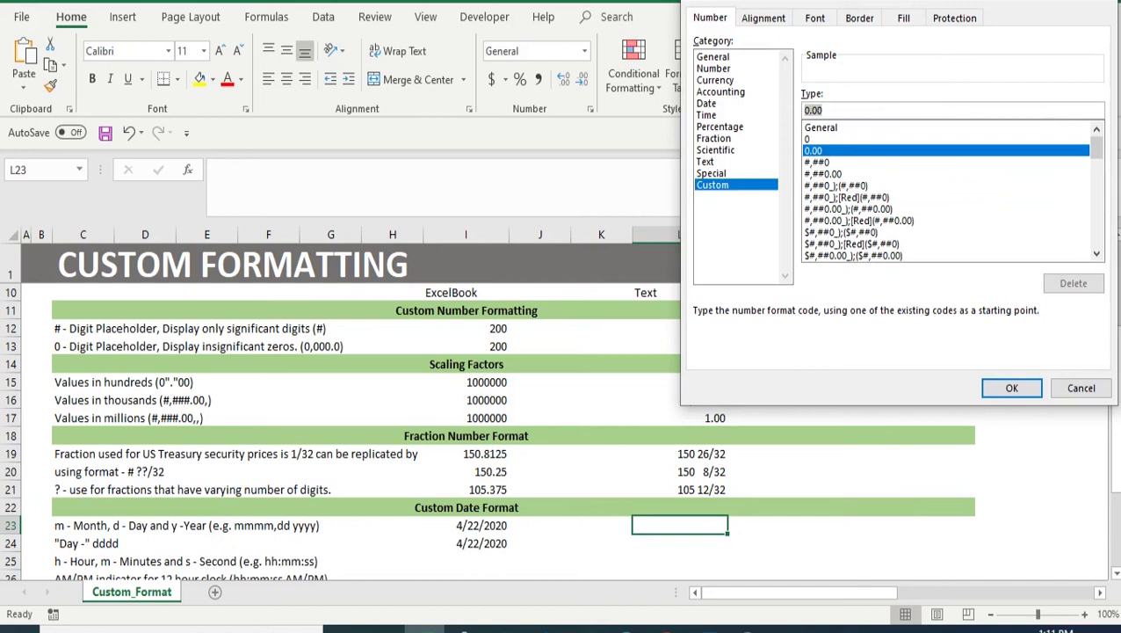
{"action": "key", "text": "Return"}
- Link cell L23 to the date in I23
{"action": "type", "text": "="}
{"action": "key", "text": "Left"}
{"action": "key", "text": "Left"}
{"action": "key", "text": "Left"}
{"action": "key", "text": "Return"}
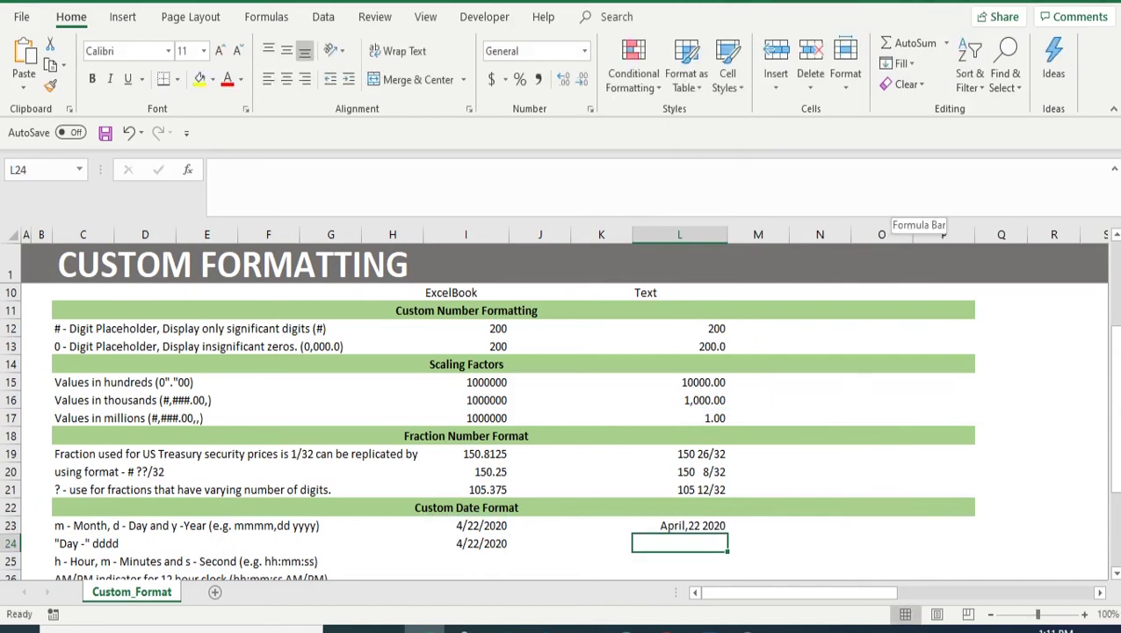
- Apply the custom date format "Day -" dddd from the description in C24 to cell L24
{"action": "key", "text": "Left"}
{"action": "key", "text": "Left"}
{"action": "key", "text": "Left"}
{"action": "key", "text": "Left"}
{"action": "key", "text": "Left"}
{"action": "key", "text": "Left"}
{"action": "key", "text": "Left"}
{"action": "key", "text": "Left"}
{"action": "key", "text": "Left"}
{"action": "key", "text": "Right"}
{"action": "key", "text": "Right"}
{"action": "key", "text": "Right"}
{"action": "key", "text": "Right"}
{"action": "key", "text": "Right"}
{"action": "key", "text": "Right"}
{"action": "key", "text": "Right"}
{"action": "key", "text": "Right"}
{"action": "key", "text": "Right"}
{"action": "key", "text": "ctrl+1"}
{"action": "key", "text": "Escape"}
- Link cell L24 to the date in I24
{"action": "type", "text": "="}
{"action": "key", "text": "Left"}
{"action": "key", "text": "Left"}
{"action": "key", "text": "Left"}
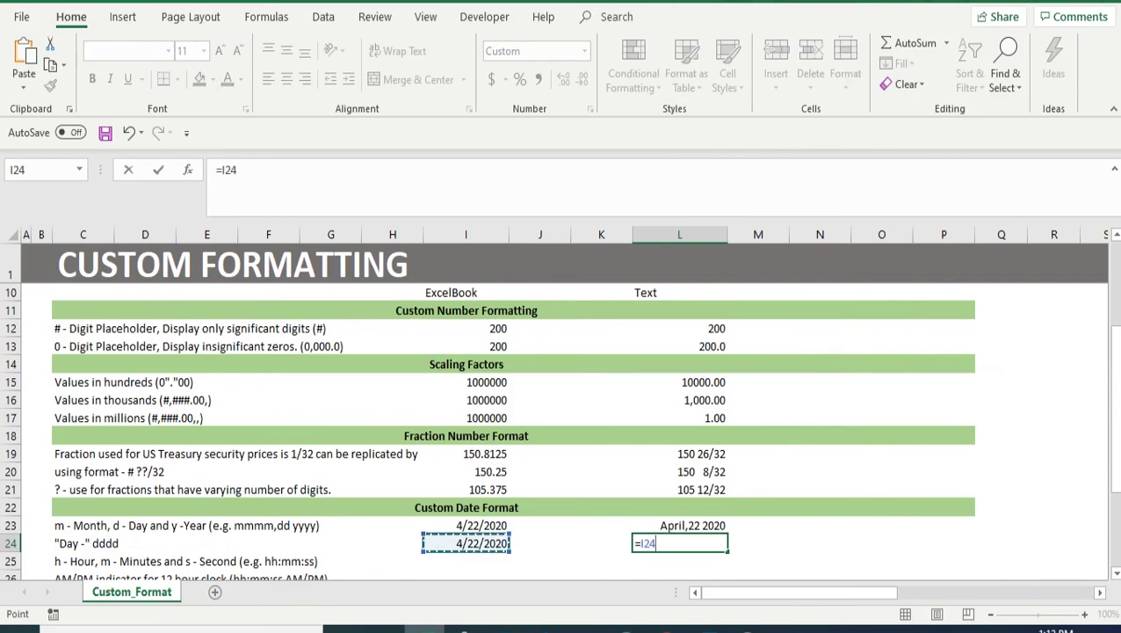
{"action": "key", "text": "Return"}
- Apply the custom time format hh:mm:ss from the description in C25 to cell L25
{"action": "key", "text": "Left"}
{"action": "key", "text": "Left"}
{"action": "key", "text": "Left"}
{"action": "key", "text": "Left"}
{"action": "key", "text": "Left"}
{"action": "key", "text": "Left"}
{"action": "key", "text": "Left"}
{"action": "key", "text": "Left"}
{"action": "key", "text": "Left"}
{"action": "key", "text": "Right"}
{"action": "key", "text": "Right"}
{"action": "key", "text": "Right"}
{"action": "key", "text": "Right"}
{"action": "key", "text": "Right"}
{"action": "key", "text": "Right"}
{"action": "key", "text": "Right"}
{"action": "key", "text": "Right"}
{"action": "key", "text": "Right"}
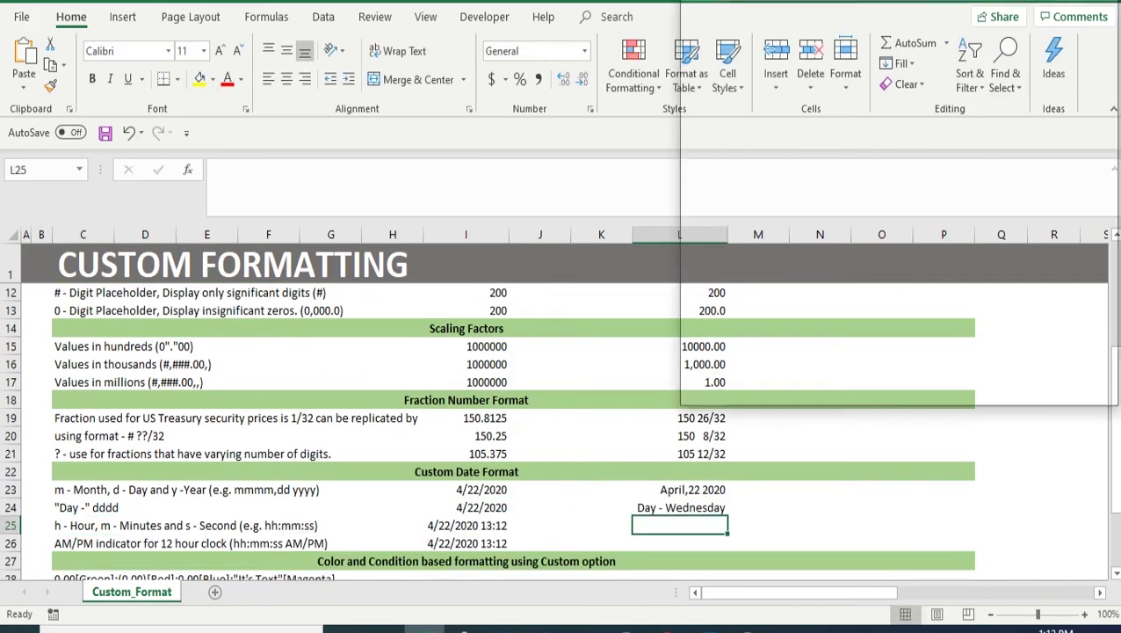
{"action": "key", "text": "ctrl+1"}
{"action": "key", "text": "Escape"}
- Link cell L25 to the date and time in I25
{"action": "type", "text": "="}
{"action": "key", "text": "Left"}
{"action": "key", "text": "Left"}
{"action": "key", "text": "Left"}
{"action": "key", "text": "Return"}
- Copy the format code hh:mm:ss AM/PM from the description in cell C26
{"action": "key", "text": "Left"}
{"action": "key", "text": "Left"}
{"action": "key", "text": "Left"}
{"action": "key", "text": "Left"}
{"action": "key", "text": "Left"}
{"action": "key", "text": "Left"}
{"action": "key", "text": "Left"}
{"action": "key", "text": "Left"}
{"action": "key", "text": "Left"}
{"action": "key", "text": "F2"}
{"action": "key", "text": "ctrl+shift+Left"}
{"action": "key", "text": "ctrl+shift+Left"}
{"action": "key", "text": "ctrl+shift+Left"}
{"action": "key", "text": "ctrl+c"}
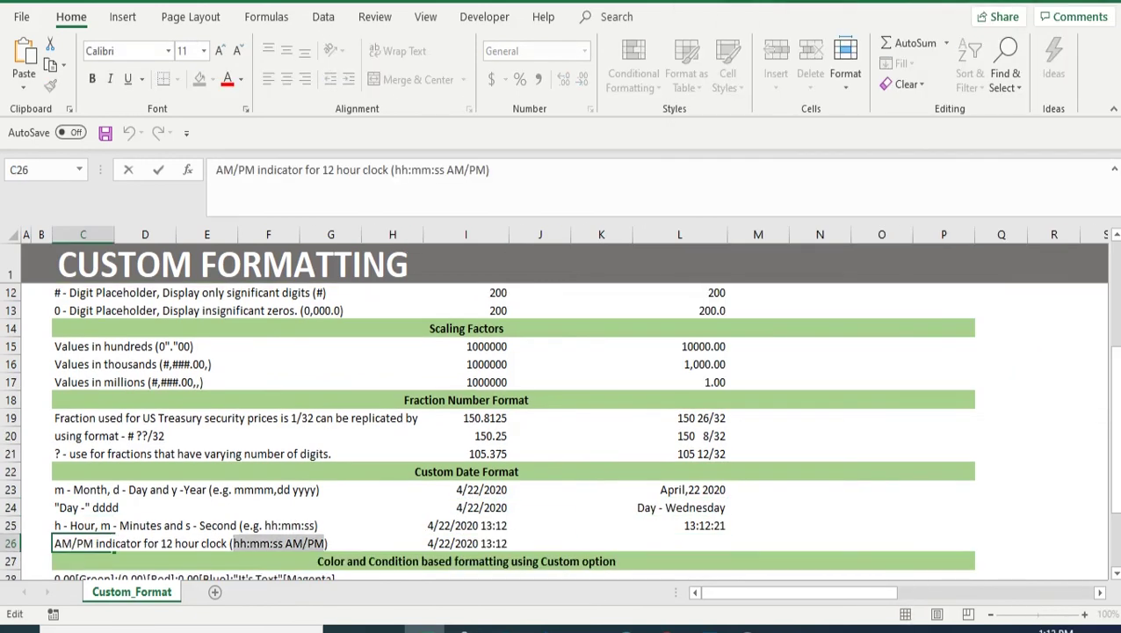
{"action": "key", "text": "Escape"}
- Apply the copied code hh:mm:ss AM/PM as a custom number format to cell L26
{"action": "key", "text": "Right"}
{"action": "key", "text": "Right"}
{"action": "key", "text": "Right"}
{"action": "key", "text": "Right"}
{"action": "key", "text": "Right"}
{"action": "key", "text": "Right"}
{"action": "key", "text": "Right"}
{"action": "key", "text": "Right"}
{"action": "key", "text": "Right"}
{"action": "key", "text": "ctrl+1"}
{"action": "key", "text": "Tab"}
{"action": "key", "text": "Down"}
{"action": "key", "text": "Down"}
{"action": "key", "text": "Down"}
{"action": "key", "text": "Down"}
{"action": "key", "text": "Down"}
{"action": "key", "text": "Down"}
{"action": "key", "text": "Down"}
{"action": "key", "text": "Down"}
{"action": "key", "text": "Down"}
{"action": "key", "text": "Down"}
{"action": "key", "text": "Down"}
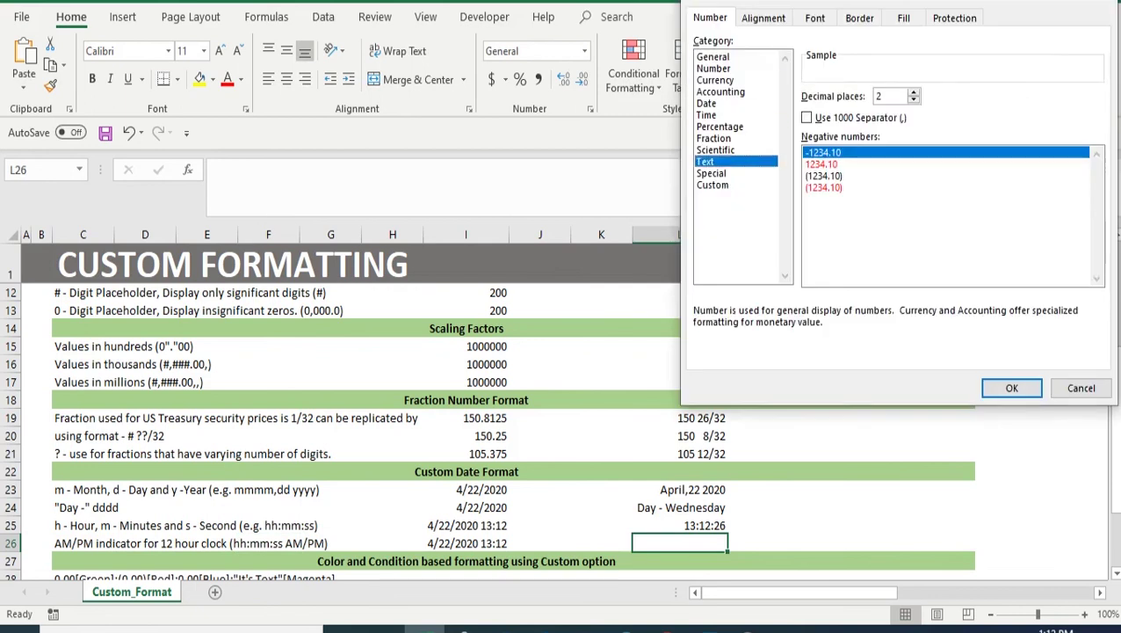
{"action": "key", "text": "Tab"}
{"action": "key", "text": "ctrl+v"}
{"action": "key", "text": "ctrl+shift+Left"}
{"action": "key", "text": "Return"}
- Link cell L26 to the date and time in I26
{"action": "type", "text": "="}
{"action": "key", "text": "Left"}
{"action": "key", "text": "Left"}
{"action": "key", "text": "Left"}
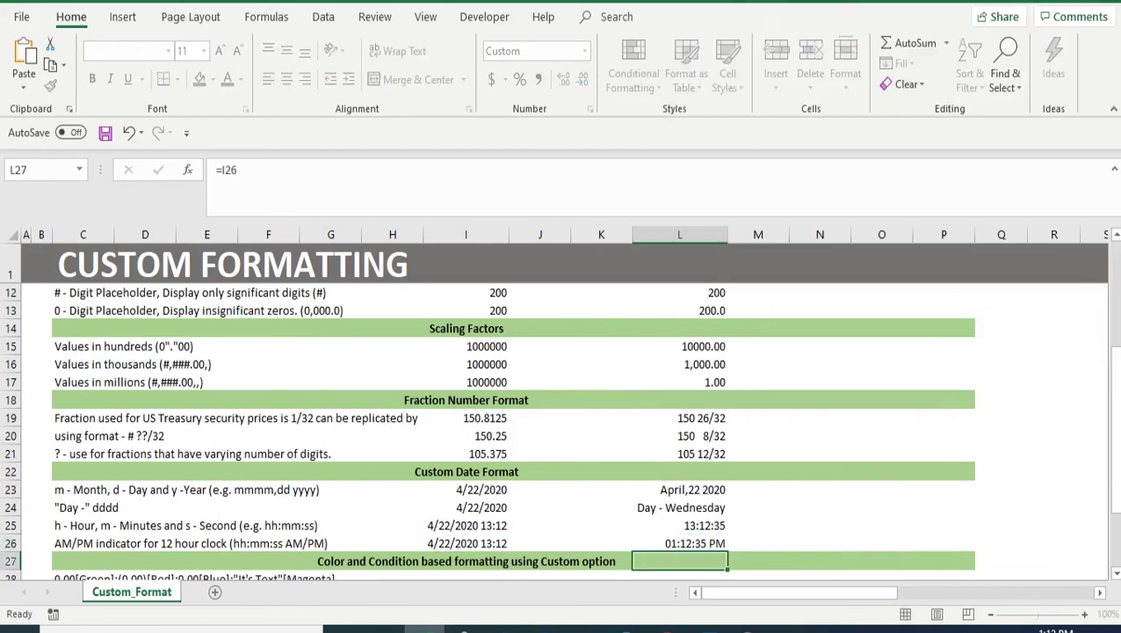
{"action": "key", "text": "Return"}
- Copy the full color format code 0.00[Green];(0.00)[Red];0.00[Blue];"It's Text"[Magenta] from cell C28
{"action": "key", "text": "Down"}
{"action": "key", "text": "Left"}
{"action": "key", "text": "Left"}
{"action": "key", "text": "Left"}
{"action": "key", "text": "ctrl+Left"}
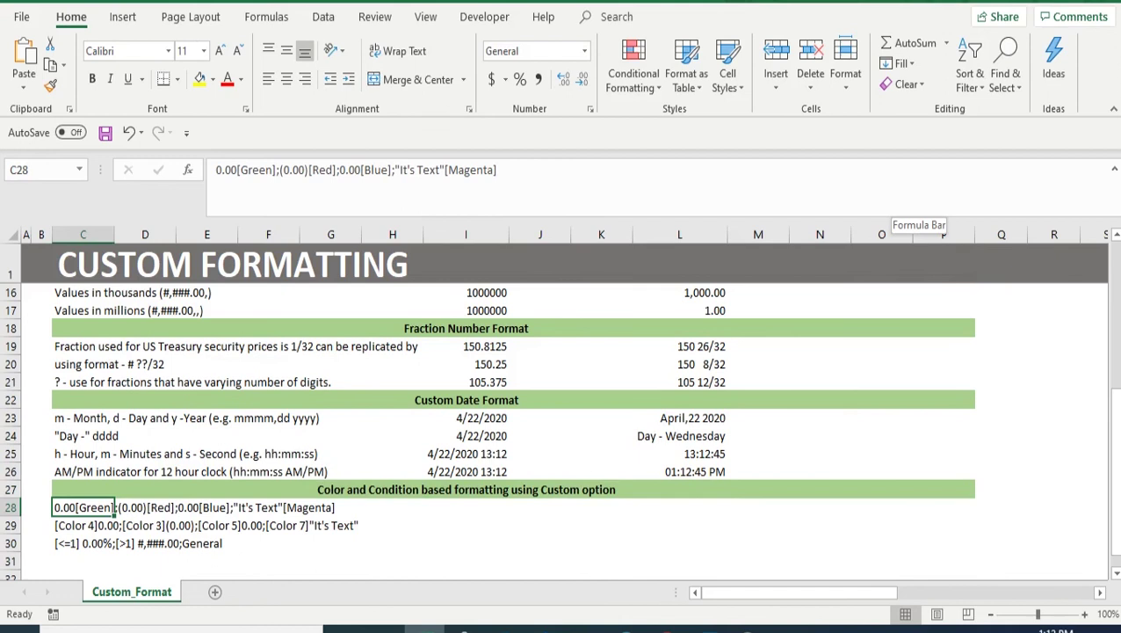
{"action": "key", "text": "F2"}
{"action": "key", "text": "shift+Left"}
{"action": "key", "text": "shift+Left"}
{"action": "key", "text": "shift+Left"}
{"action": "key", "text": "shift+Left"}
{"action": "key", "text": "shift+Left"}
{"action": "key", "text": "shift+Left"}
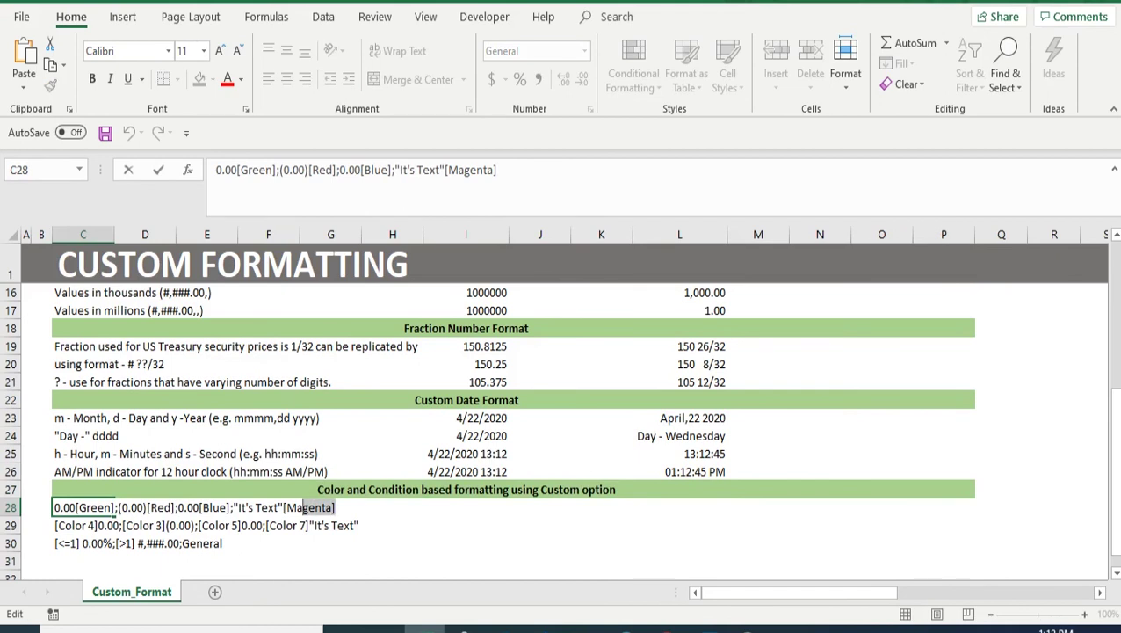
{"action": "key", "text": "Left"}
{"action": "key", "text": "shift+Left"}
{"action": "key", "text": "Left"}
{"action": "key", "text": "shift+Left"}
{"action": "key", "text": "shift+Left"}
{"action": "key", "text": "shift+Left"}
{"action": "key", "text": "shift+Left"}
{"action": "key", "text": "Left"}
{"action": "key", "text": "ctrl+shift+Right"}
{"action": "key", "text": "ctrl+shift+Right"}
{"action": "key", "text": "ctrl+shift+Right"}
{"action": "key", "text": "ctrl+shift+Right"}
{"action": "key", "text": "ctrl+shift+Right"}
{"action": "key", "text": "ctrl+shift+Right"}
{"action": "key", "text": "ctrl+shift+Right"}
{"action": "key", "text": "ctrl+shift+Right"}
{"action": "key", "text": "ctrl+shift+Right"}
{"action": "key", "text": "ctrl+shift+Right"}
{"action": "key", "text": "ctrl+shift+Right"}
{"action": "key", "text": "ctrl+shift+Right"}
{"action": "key", "text": "ctrl+shift+Right"}
{"action": "key", "text": "ctrl+c"}
{"action": "key", "text": "Tab"}
- Apply the copied green, red, blue and magenta color code as a custom number format to cell L28
{"action": "key", "text": "Right"}
{"action": "key", "text": "Right"}
{"action": "key", "text": "Right"}
{"action": "key", "text": "Right"}
{"action": "key", "text": "Right"}
{"action": "key", "text": "Right"}
{"action": "key", "text": "Right"}
{"action": "key", "text": "Right"}
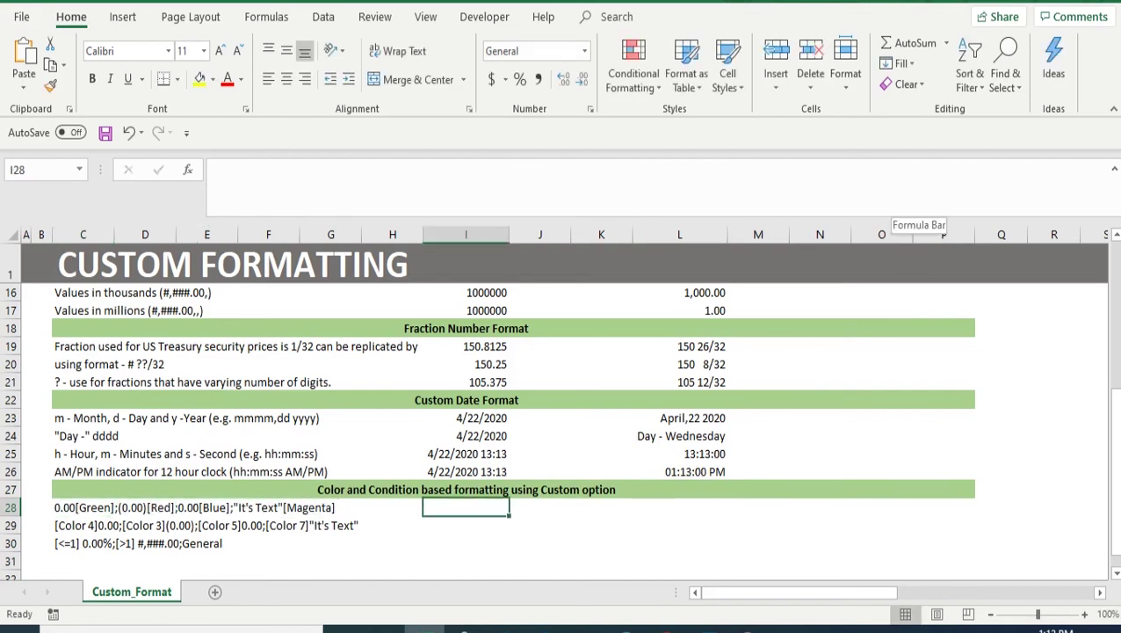
{"action": "key", "text": "shift+F10"}
{"action": "key", "text": "f"}
{"action": "key", "text": "Tab"}
{"action": "key", "text": "Down"}
{"action": "key", "text": "Down"}
{"action": "key", "text": "Down"}
{"action": "key", "text": "Down"}
{"action": "key", "text": "Down"}
{"action": "key", "text": "Down"}
{"action": "key", "text": "Down"}
{"action": "key", "text": "Down"}
{"action": "key", "text": "Down"}
{"action": "key", "text": "Down"}
{"action": "key", "text": "Down"}
{"action": "key", "text": "Tab"}
{"action": "key", "text": "ctrl+v"}
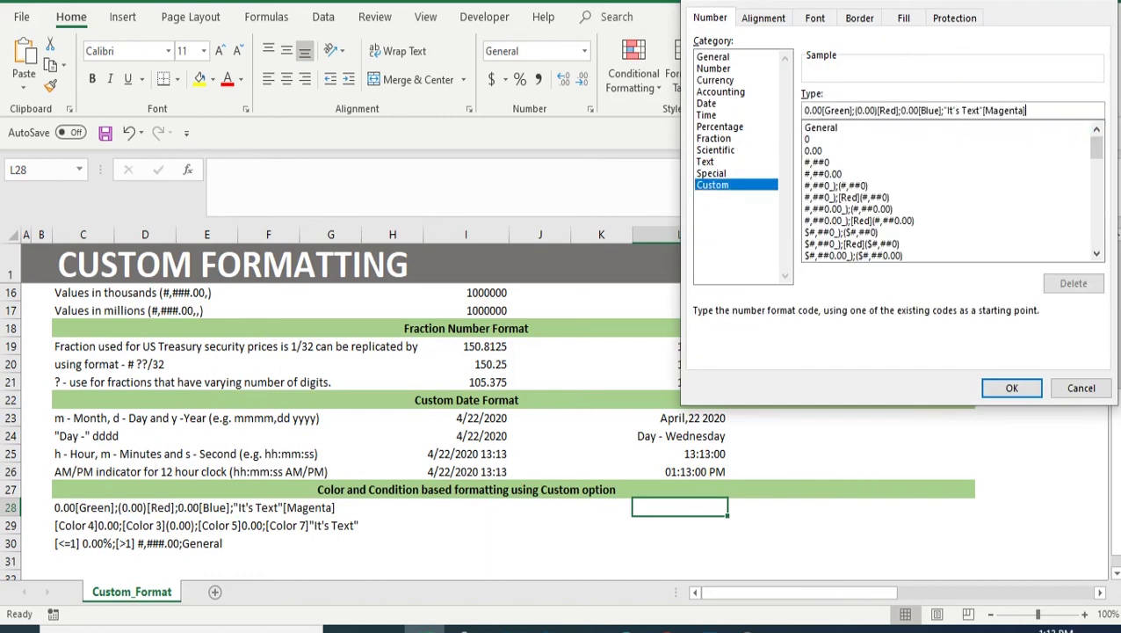
{"action": "key", "text": "Return"}
- Enter 1000 in cell I28 and link cell L28 to it with the formula =I28
{"action": "key", "text": "Left"}
{"action": "key", "text": "Left"}
{"action": "key", "text": "Left"}
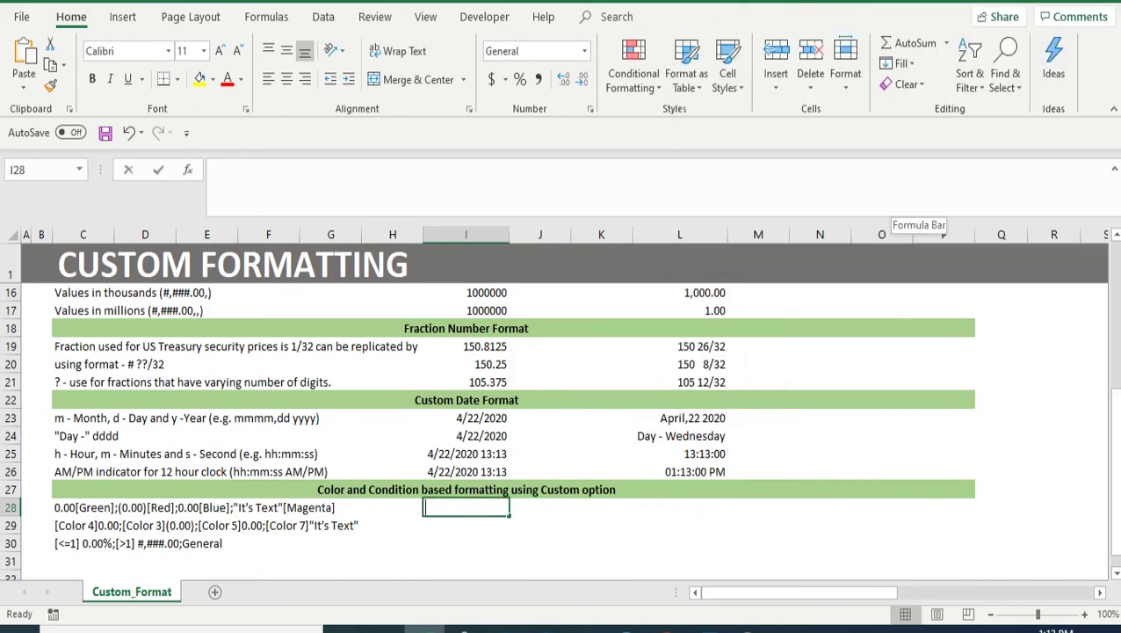
{"action": "type", "text": "1000"}
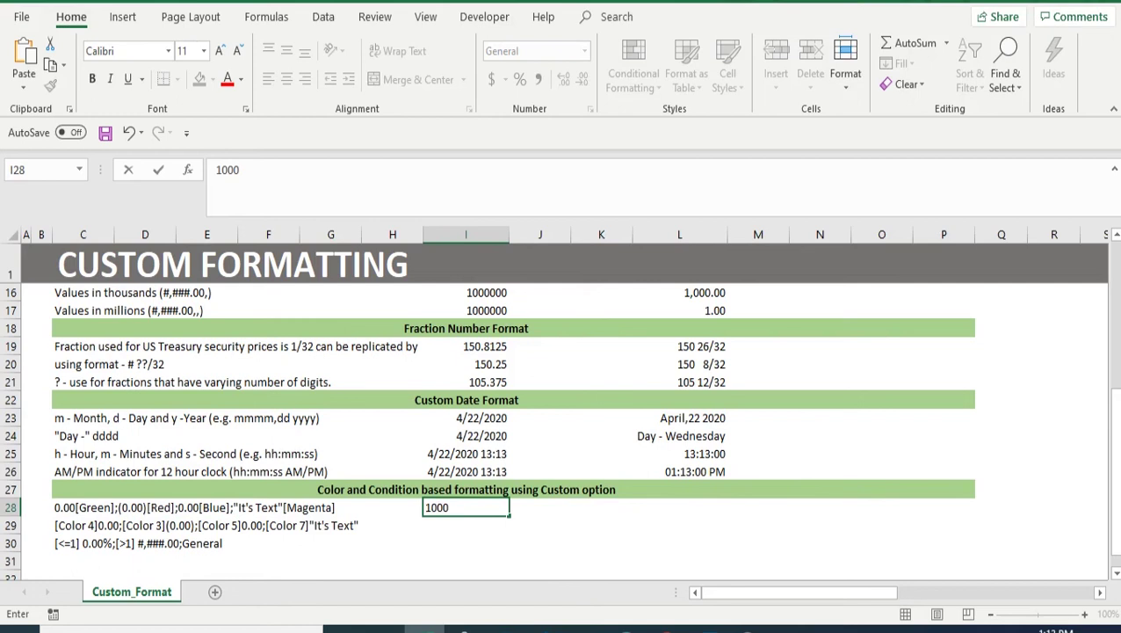
{"action": "key", "text": "Right"}
{"action": "key", "text": "Right"}
{"action": "key", "text": "Right"}
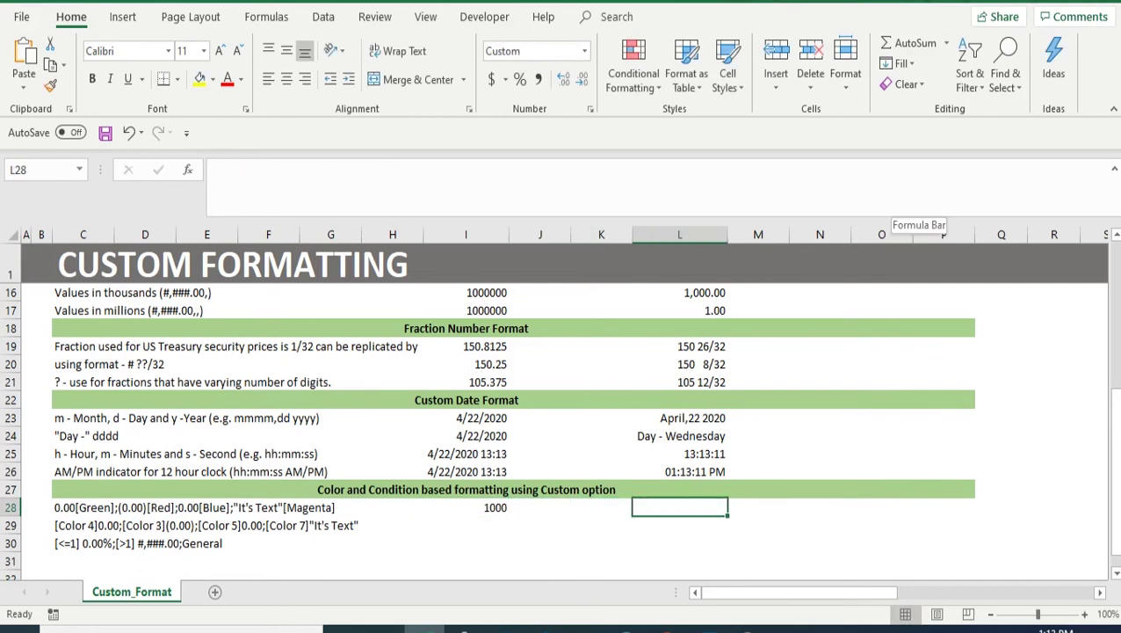
{"action": "type", "text": "=I28"}
{"action": "key", "text": "Return"}
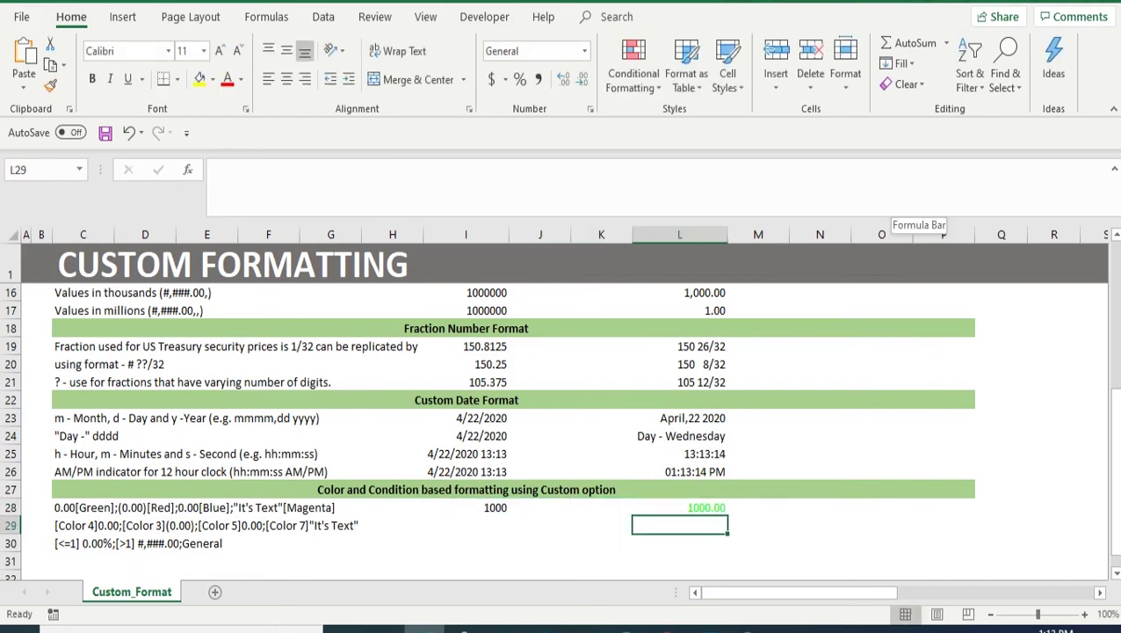
- Change the value in cell I28 to -1000 to test the negative section of the format
{"action": "key", "text": "Up"}
{"action": "key", "text": "Left"}
{"action": "key", "text": "Left"}
{"action": "key", "text": "Left"}
{"action": "key", "text": "F2"}
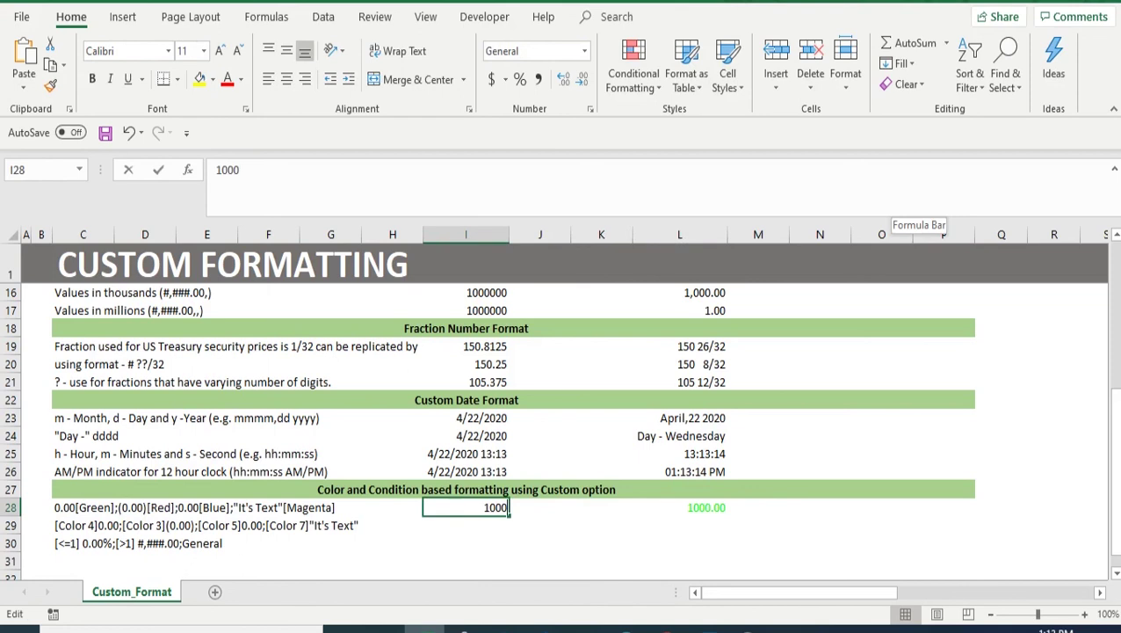
{"action": "key", "text": "Home"}
{"action": "type", "text": "-"}
{"action": "key", "text": "Tab"}
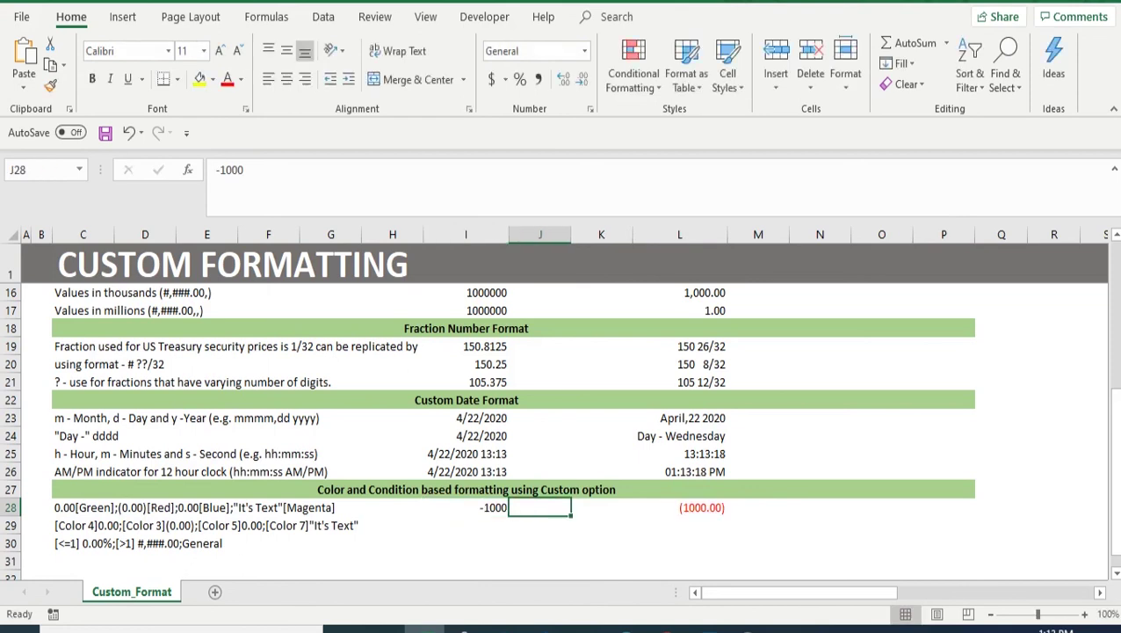
{"action": "key", "text": "Right"}
{"action": "key", "text": "Right"}
{"action": "key", "text": "Left"}
{"action": "key", "text": "Left"}
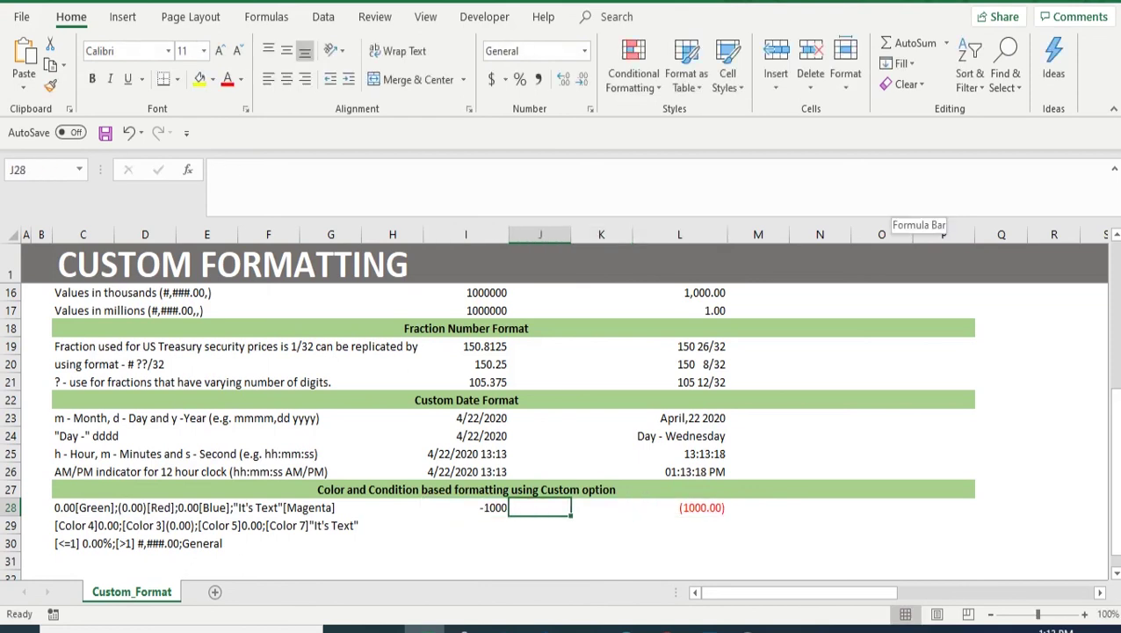
- Set cell I28 to 0 to test the zero section of the color format
{"action": "key", "text": "Left"}
{"action": "type", "text": "0"}
{"action": "key", "text": "ctrl+Return"}
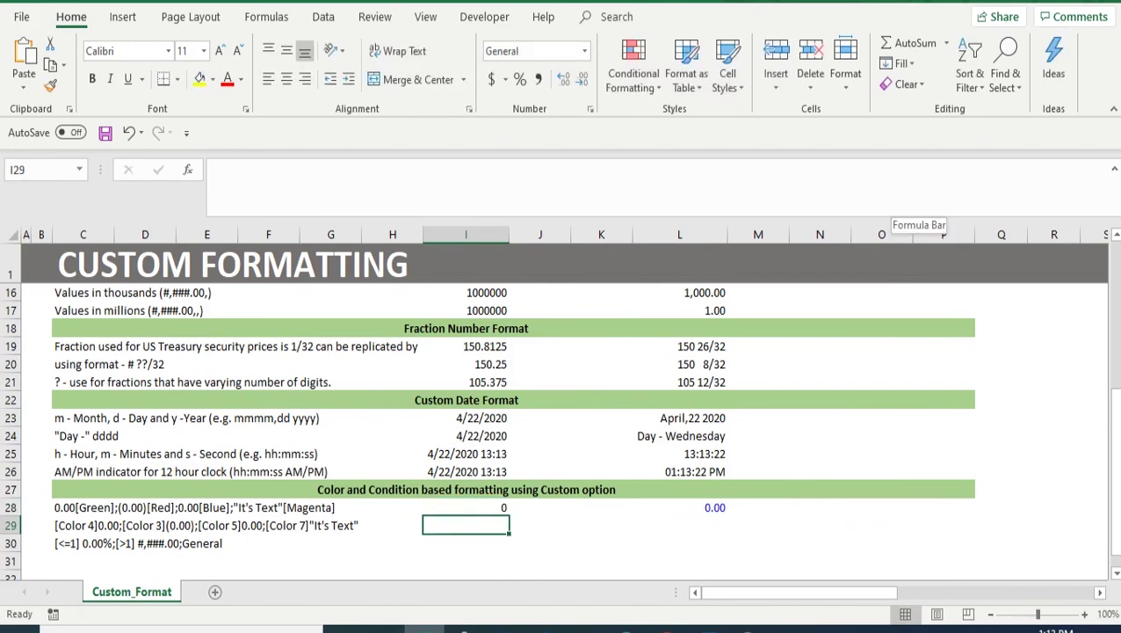
- Enter ExcelBook in cell I28 to test the text section of the color format
{"action": "key", "text": "Right"}
{"action": "key", "text": "Right"}
{"action": "key", "text": "Right"}
{"action": "key", "text": "Left"}
{"action": "key", "text": "Left"}
{"action": "key", "text": "Left"}
{"action": "type", "text": "Excel"}
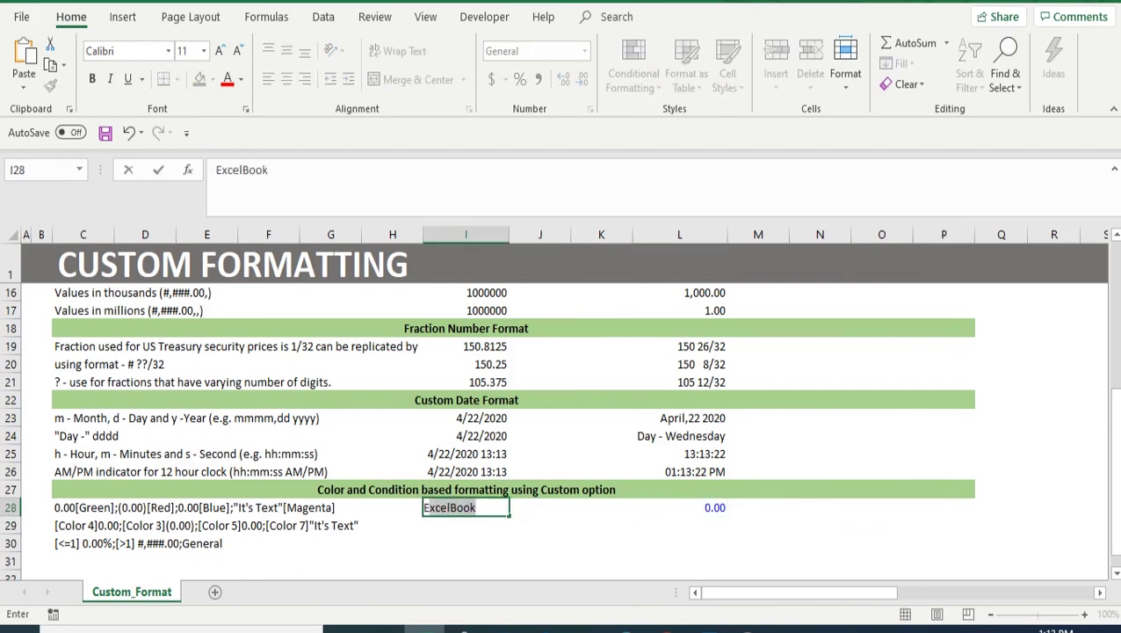
{"action": "key", "text": "Return"}
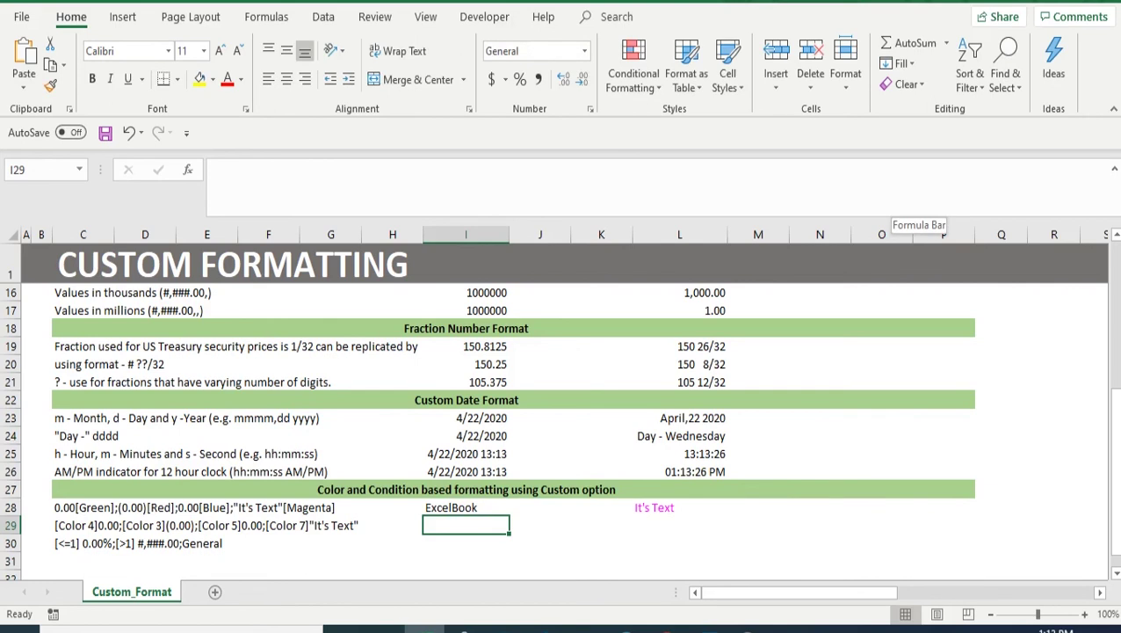
- Copy the format code text with the numbered colors 4, 3, 5 and 7 from cell C29
{"action": "key", "text": "ctrl+Left"}
{"action": "key", "text": "F2"}
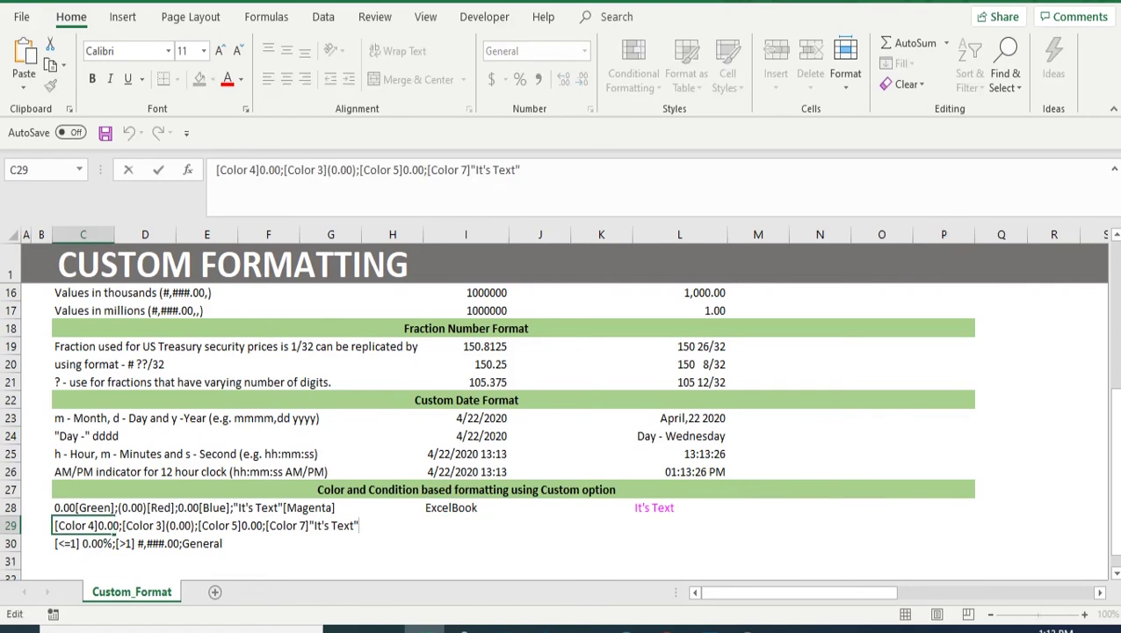
{"action": "key", "text": "shift+Left"}
{"action": "key", "text": "shift+Left"}
{"action": "key", "text": "shift+Left"}
{"action": "key", "text": "shift+Left"}
{"action": "key", "text": "shift+Left"}
{"action": "key", "text": "shift+Left"}
{"action": "key", "text": "Right"}
{"action": "key", "text": "Left"}
{"action": "key", "text": "shift+End"}
{"action": "key", "text": "ctrl+c"}
- Apply the copied code [Color 4]0.00;[Color 3](0.00);[Color 5]0.00;[Color 7]"It's Text" as a custom number format to cell L29
{"action": "key", "text": "Tab"}
{"action": "key", "text": "Tab"}
{"action": "key", "text": "Tab"}
{"action": "key", "text": "Tab"}
{"action": "key", "text": "Tab"}
{"action": "key", "text": "Tab"}
{"action": "key", "text": "Tab"}
{"action": "key", "text": "Tab"}
{"action": "key", "text": "Tab"}
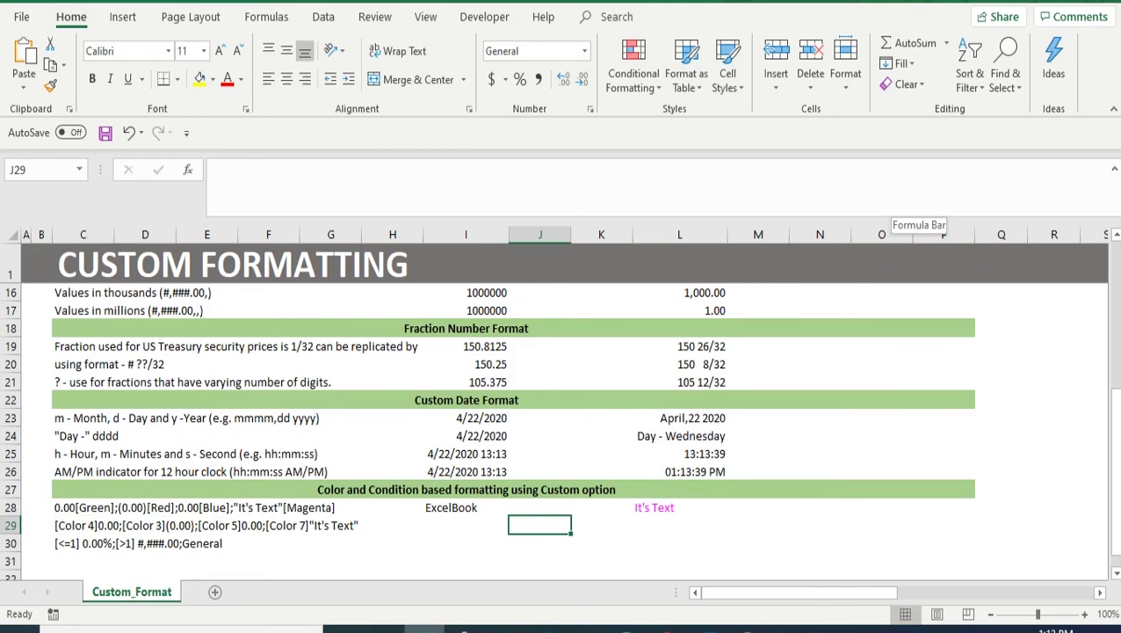
{"action": "key", "text": "ctrl+1"}
{"action": "key", "text": "Tab"}
{"action": "key", "text": "Down"}
{"action": "key", "text": "Down"}
{"action": "key", "text": "Down"}
{"action": "key", "text": "Down"}
{"action": "key", "text": "Down"}
{"action": "key", "text": "Down"}
{"action": "key", "text": "Down"}
{"action": "key", "text": "Down"}
{"action": "key", "text": "Down"}
{"action": "key", "text": "Down"}
{"action": "key", "text": "Down"}
{"action": "key", "text": "Tab"}
{"action": "key", "text": "ctrl+v"}
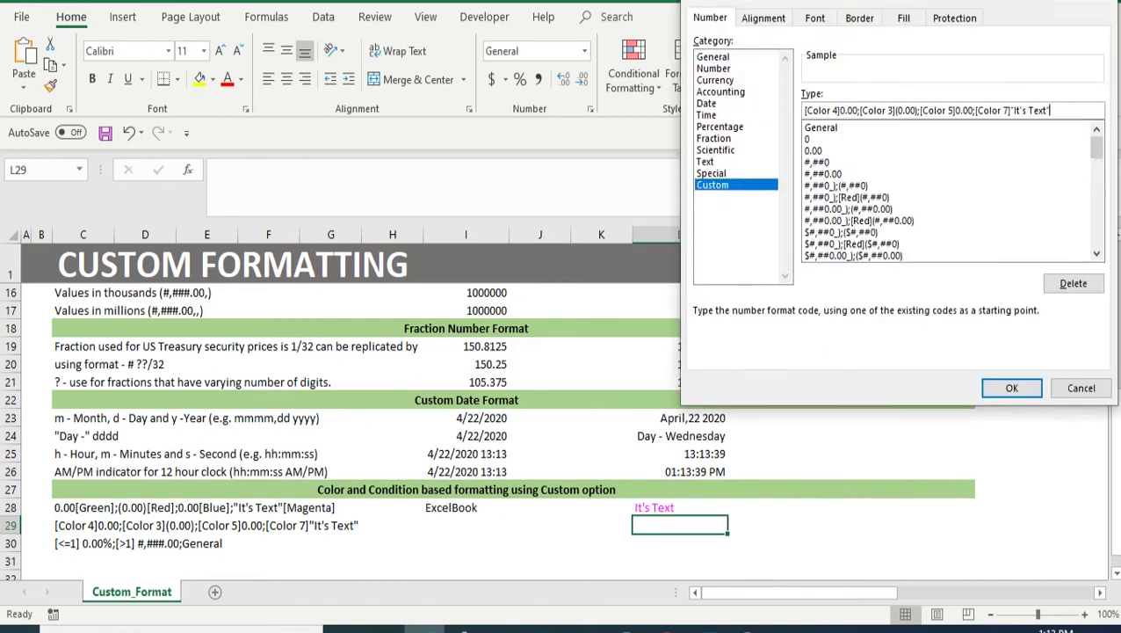
{"action": "key", "text": "Return"}
- Link cell L29 to I29 with the formula =I29 and enter 0 in cell I29
{"action": "key", "text": "Left"}
{"action": "key", "text": "Left"}
{"action": "key", "text": "Left"}
{"action": "key", "text": "Right"}
{"action": "key", "text": "Right"}
{"action": "key", "text": "Right"}
{"action": "type", "text": "="}
{"action": "key", "text": "Left"}
{"action": "key", "text": "Left"}
{"action": "key", "text": "Left"}
{"action": "key", "text": "Left"}
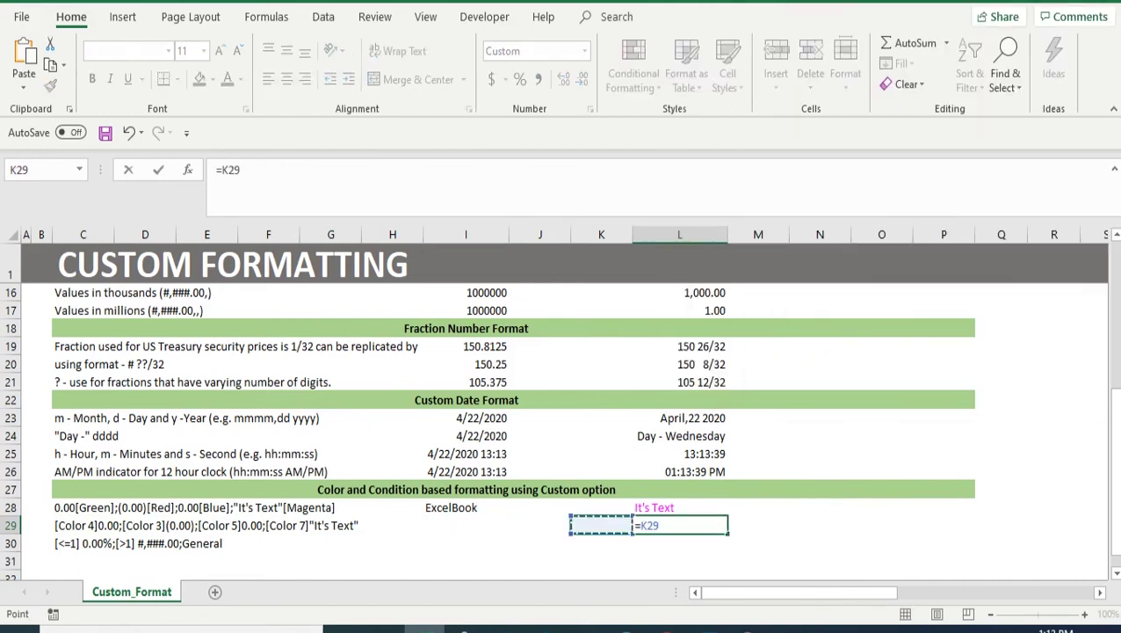
{"action": "key", "text": "Right"}
{"action": "key", "text": "Return"}
{"action": "key", "text": "Up"}
{"action": "key", "text": "Left"}
{"action": "key", "text": "Left"}
{"action": "key", "text": "Left"}
{"action": "type", "text": "0"}
{"action": "key", "text": "Return"}
- Set cell I29 to 1000 to test the positive section of the numbered color format
{"action": "key", "text": "Up"}
{"action": "type", "text": "1000"}
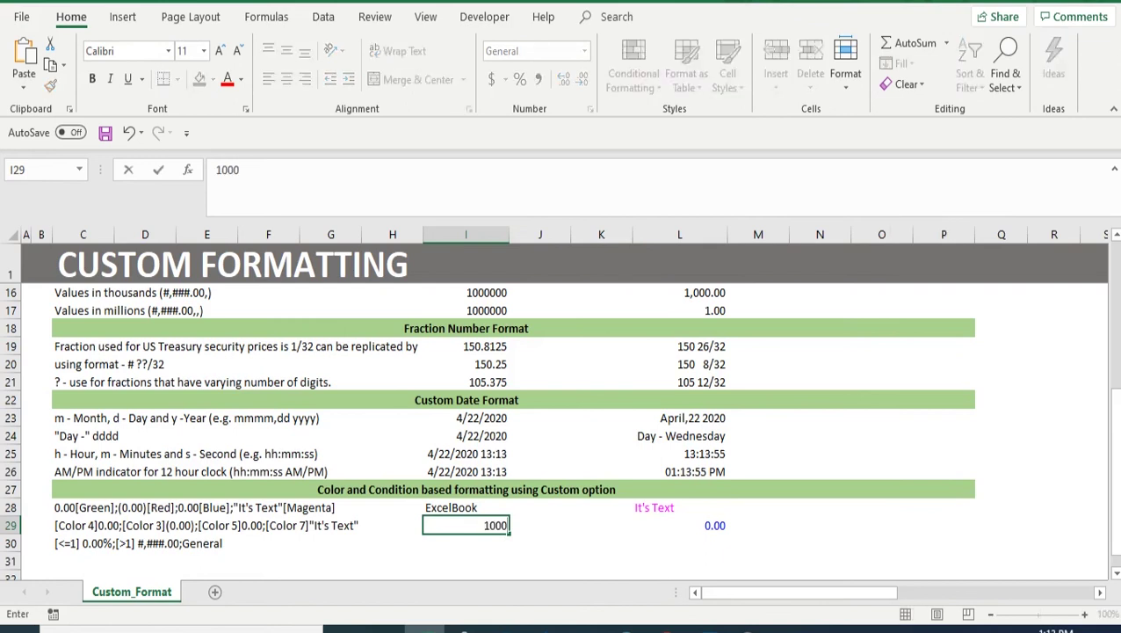
{"action": "key", "text": "Return"}
- Change the value in cell I29 to -1000 to test the negative section of the numbered color format
{"action": "key", "text": "Up"}
{"action": "key", "text": "F2"}
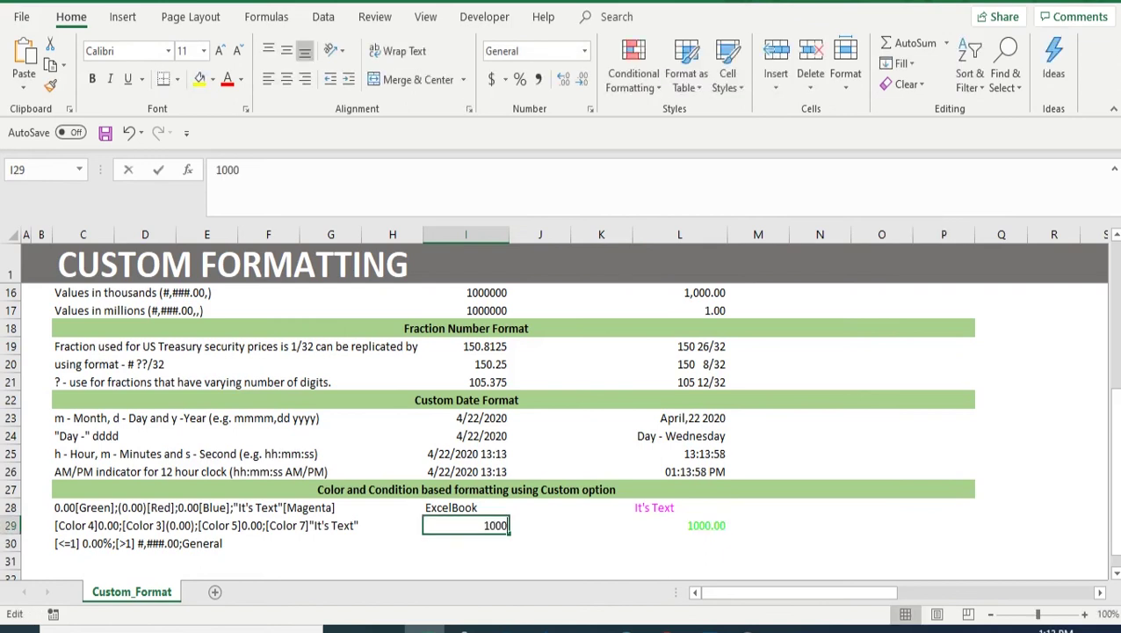
{"action": "key", "text": "Home"}
{"action": "type", "text": "-"}
{"action": "key", "text": "ctrl+Return"}
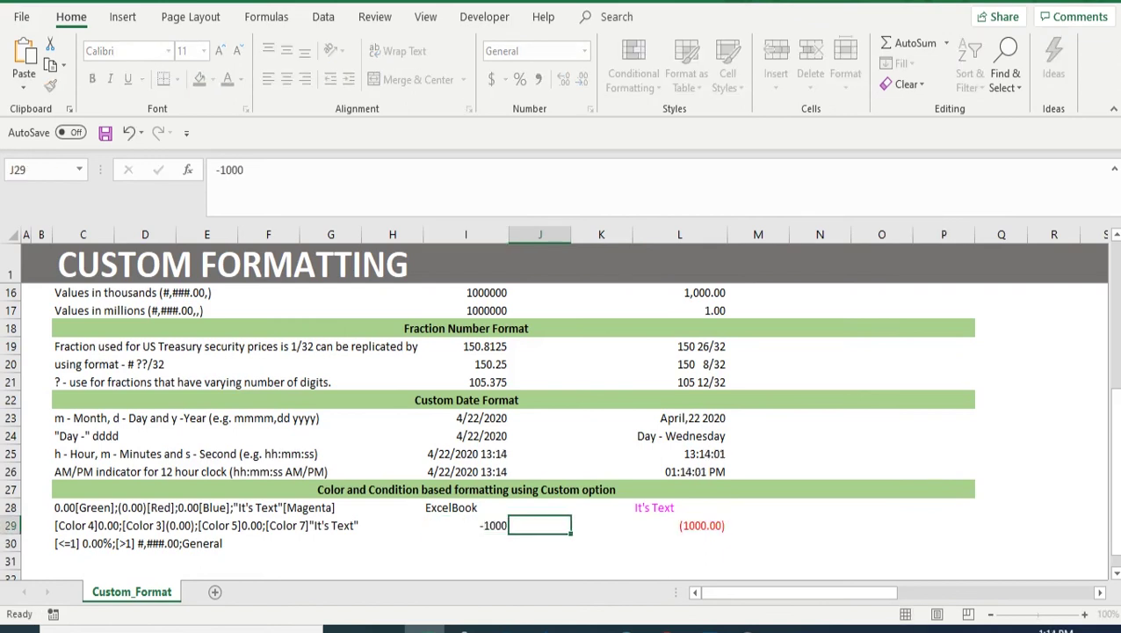
- Replace the value in cell I29 with ExcelBook to test the text section of the numbered color format
{"action": "type", "text": "ExcelBook"}
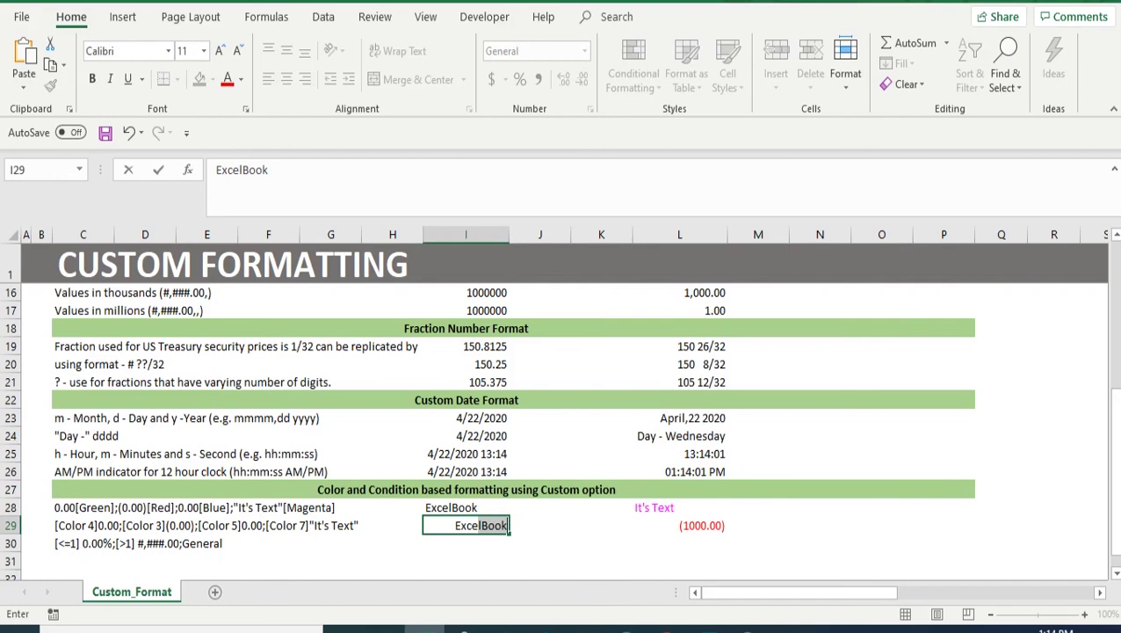
{"action": "key", "text": "ctrl+Return"}
{"action": "key", "text": "Right"}
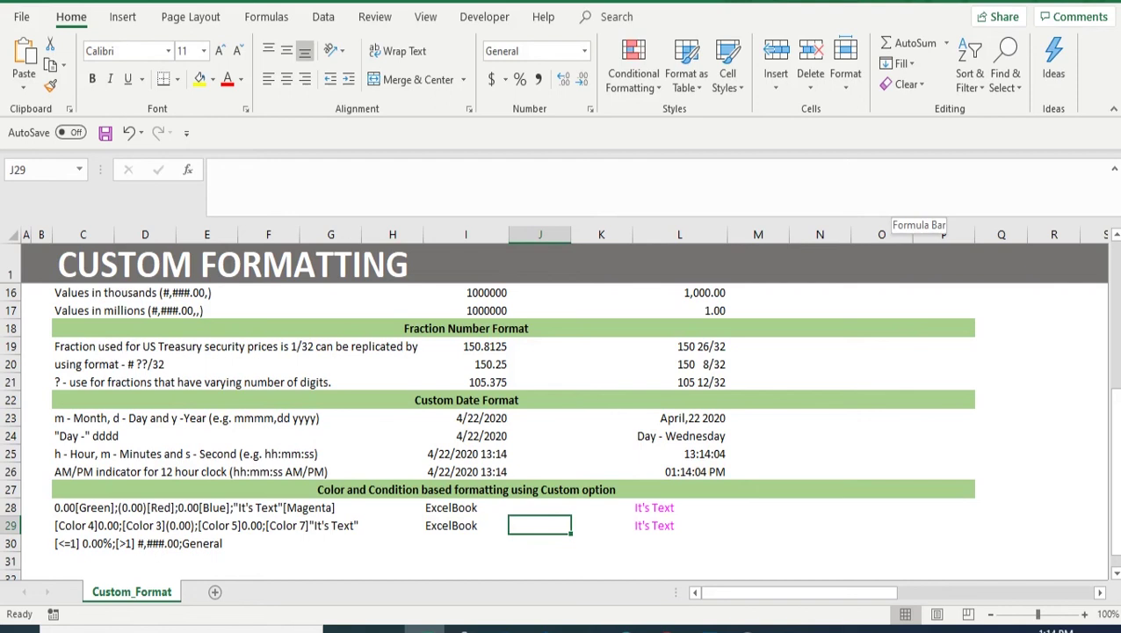
- Select the whole condition-based format code in cell C30 for copying
{"action": "key", "text": "Left"}
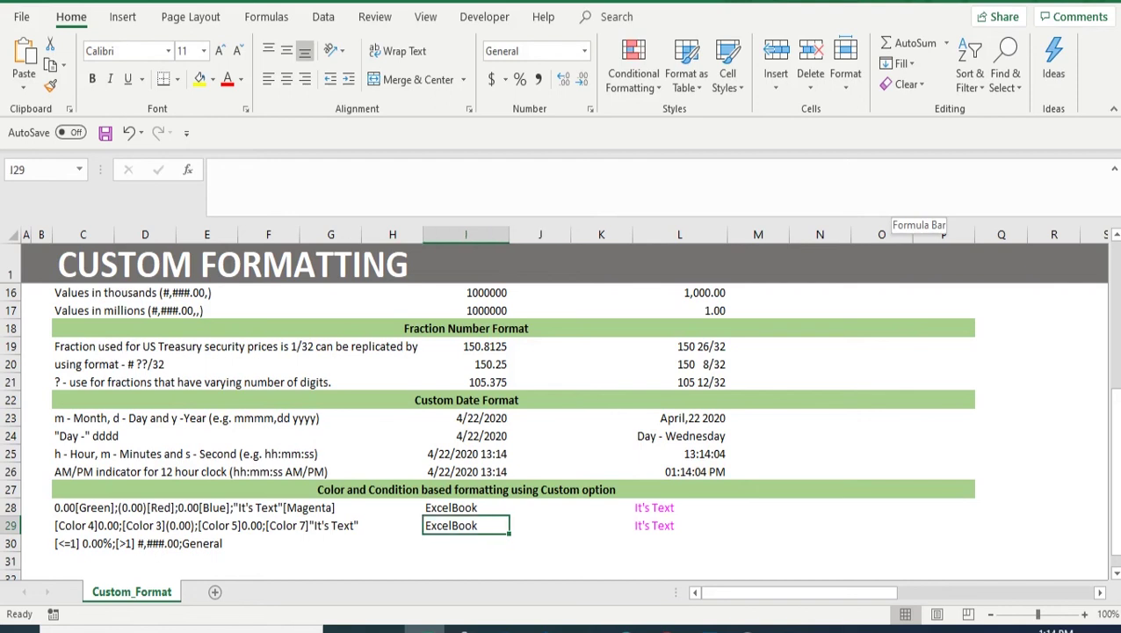
{"action": "key", "text": "Left"}
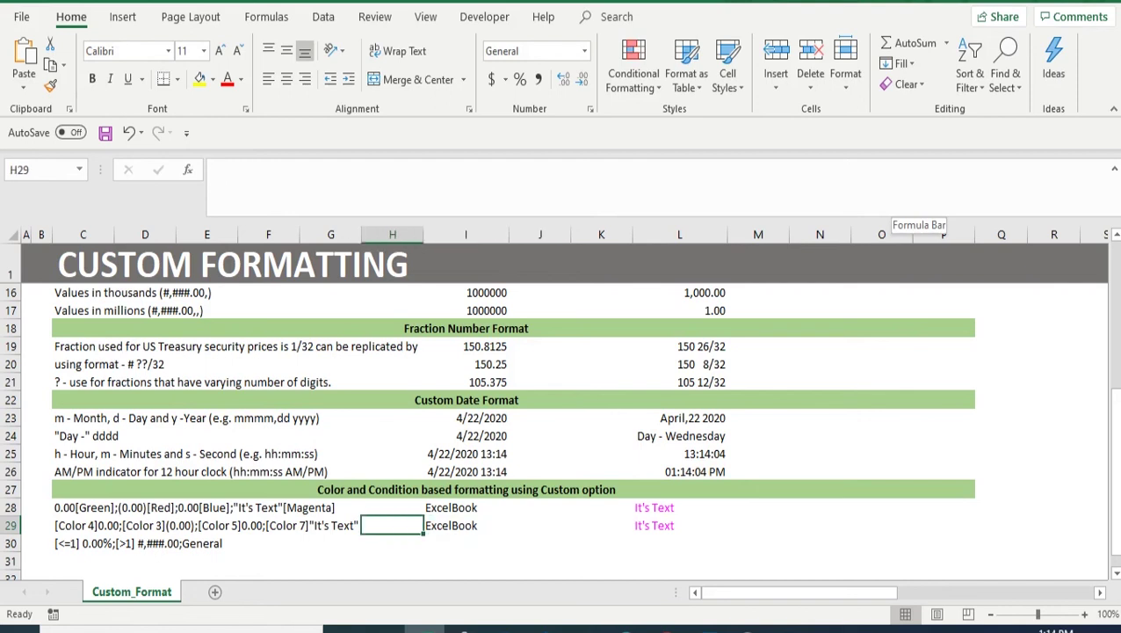
{"action": "key", "text": "F2"}
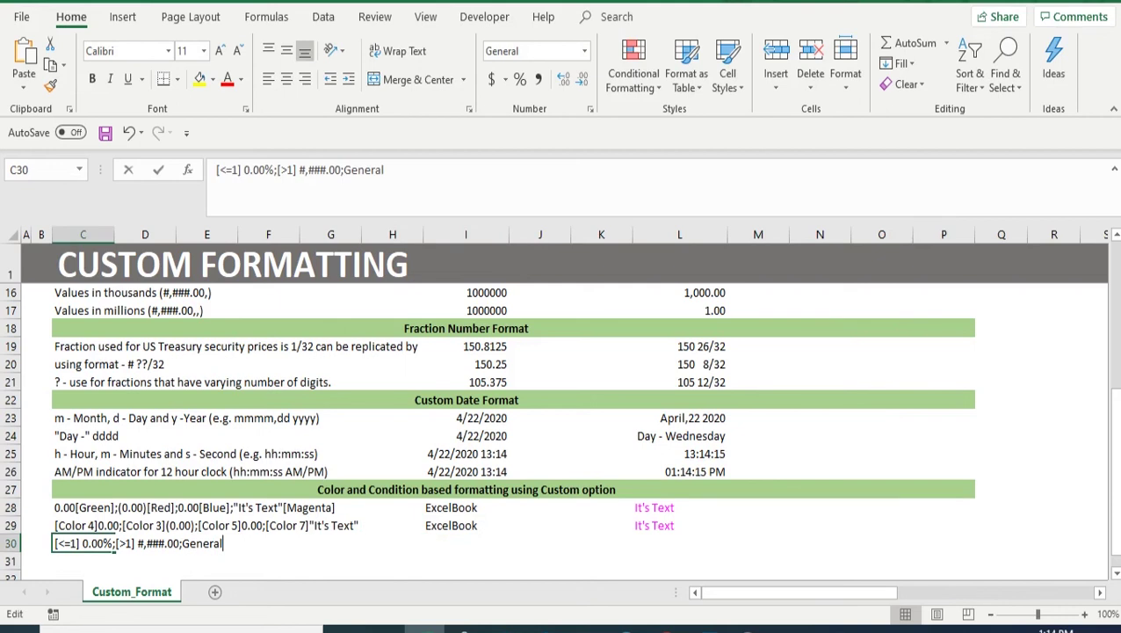
{"action": "key", "text": "ctrl+shift+Left"}
{"action": "key", "text": "ctrl+shift+Left"}
{"action": "key", "text": "ctrl+shift+Left"}
{"action": "key", "text": "ctrl+shift+Left"}
{"action": "key", "text": "ctrl+shift+Left"}
{"action": "key", "text": "ctrl+shift+Left"}
{"action": "key", "text": "ctrl+shift+Left"}
{"action": "key", "text": "ctrl+shift+Left"}
{"action": "key", "text": "ctrl+shift+Left"}
{"action": "key", "text": "ctrl+shift+Left"}
{"action": "key", "text": "ctrl+shift+Left"}
{"action": "key", "text": "ctrl+shift+Left"}
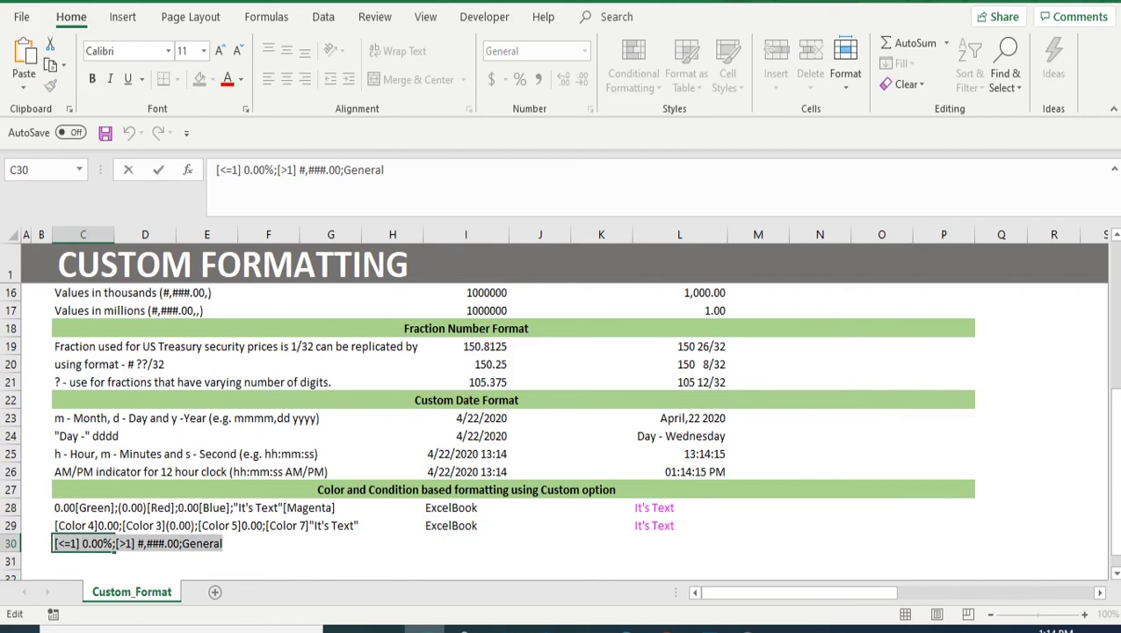
- Apply the code [<=1] 0.00%;[>1] #,###.00;General as a custom number format to cell L30
{"action": "key", "text": "Tab"}
{"action": "key", "text": "Tab"}
{"action": "key", "text": "Right"}
{"action": "key", "text": "Right"}
{"action": "key", "text": "Right"}
{"action": "key", "text": "Right"}
{"action": "key", "text": "Right"}
{"action": "key", "text": "Right"}
{"action": "key", "text": "Right"}
{"action": "key", "text": "shift+F10"}
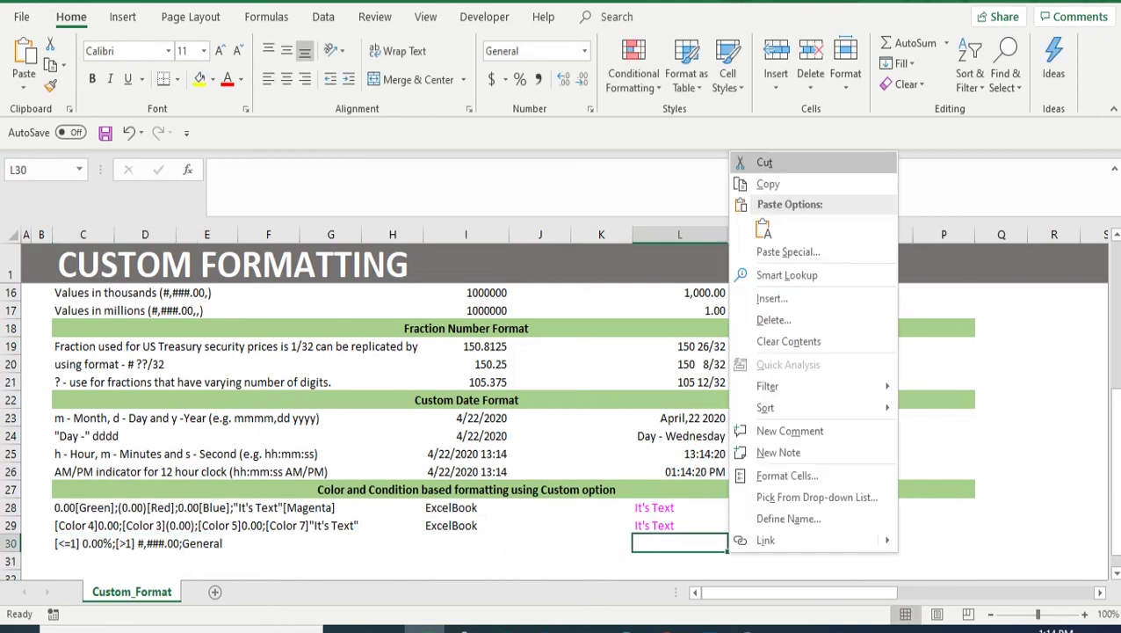
{"action": "key", "text": "f"}
{"action": "key", "text": "Down"}
{"action": "key", "text": "Down"}
{"action": "key", "text": "Down"}
{"action": "key", "text": "Down"}
{"action": "key", "text": "Down"}
{"action": "key", "text": "Down"}
{"action": "key", "text": "Down"}
{"action": "key", "text": "Down"}
{"action": "key", "text": "Down"}
{"action": "key", "text": "Down"}
{"action": "key", "text": "Down"}
{"action": "key", "text": "Tab"}
{"action": "key", "text": "ctrl+v"}
{"action": "key", "text": "Return"}
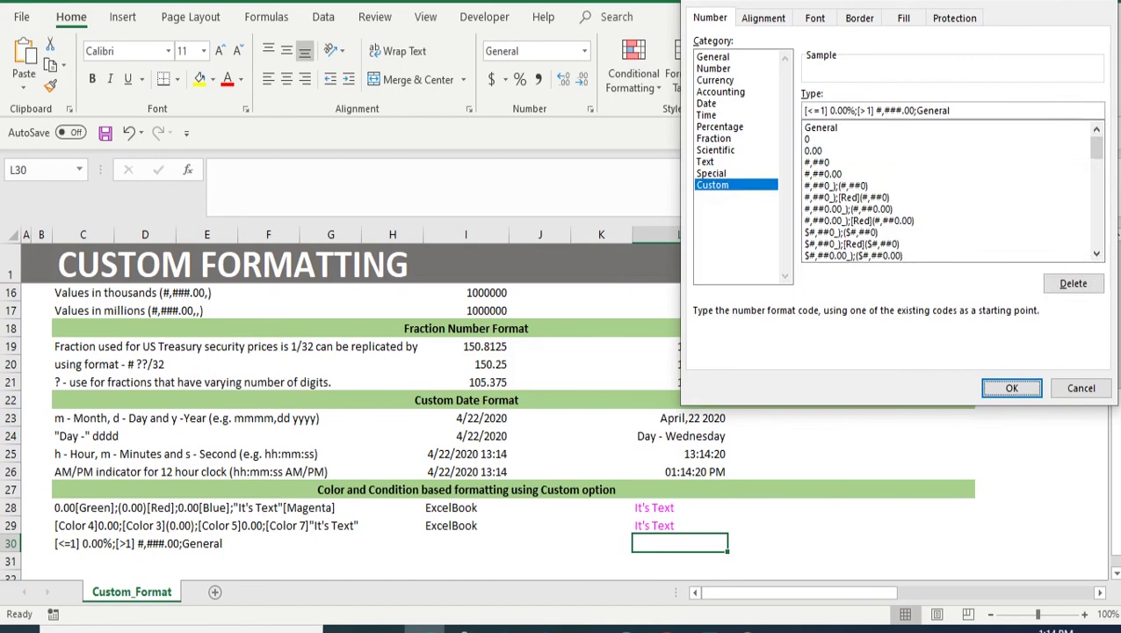
- Enter 1 in cell I30 and link cell L30 to it with the formula =I30
{"action": "key", "text": "Left"}
{"action": "key", "text": "Left"}
{"action": "key", "text": "Left"}
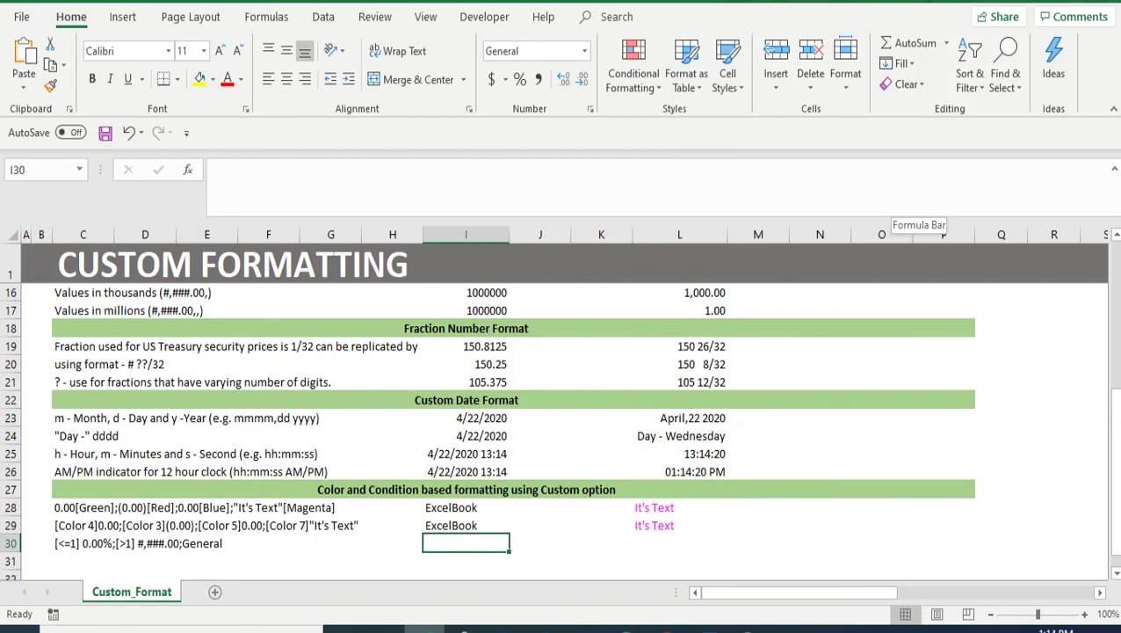
{"action": "type", "text": "1"}
{"action": "key", "text": "Tab"}
{"action": "key", "text": "Tab"}
{"action": "key", "text": "Tab"}
{"action": "type", "text": "=I30"}
{"action": "key", "text": "Return"}
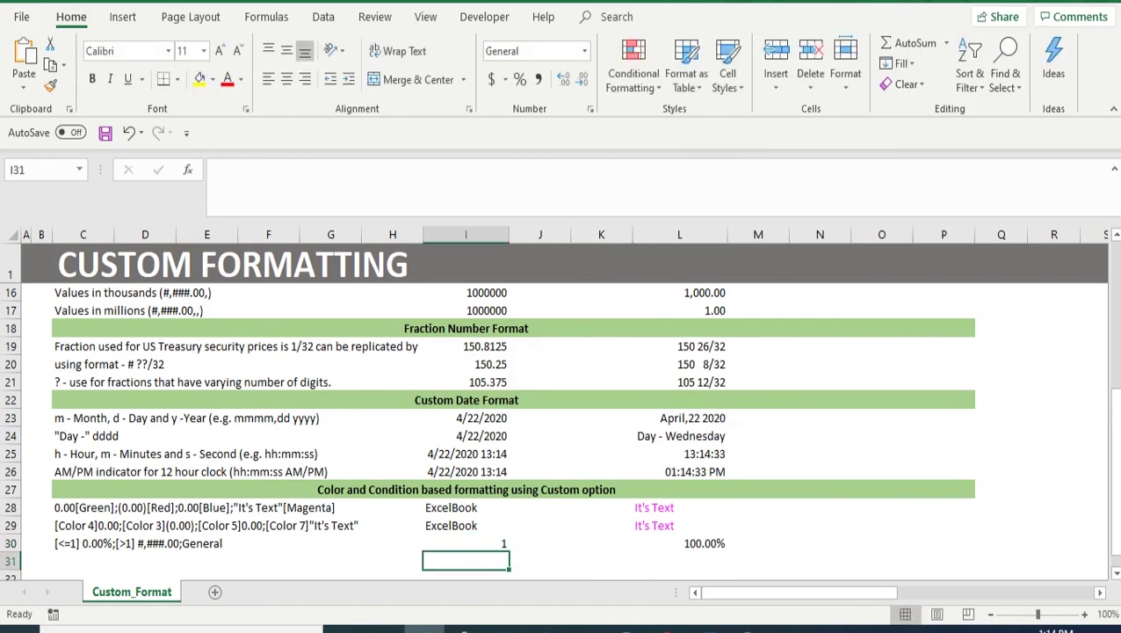
- Set cell I30 to 100 to test the greater-than-1 condition of the format
{"action": "key", "text": "Up"}
{"action": "key", "text": "Right"}
{"action": "key", "text": "Right"}
{"action": "key", "text": "Right"}
{"action": "key", "text": "ctrl+Left"}
{"action": "key", "text": "ctrl+Left"}
{"action": "key", "text": "ctrl+Right"}
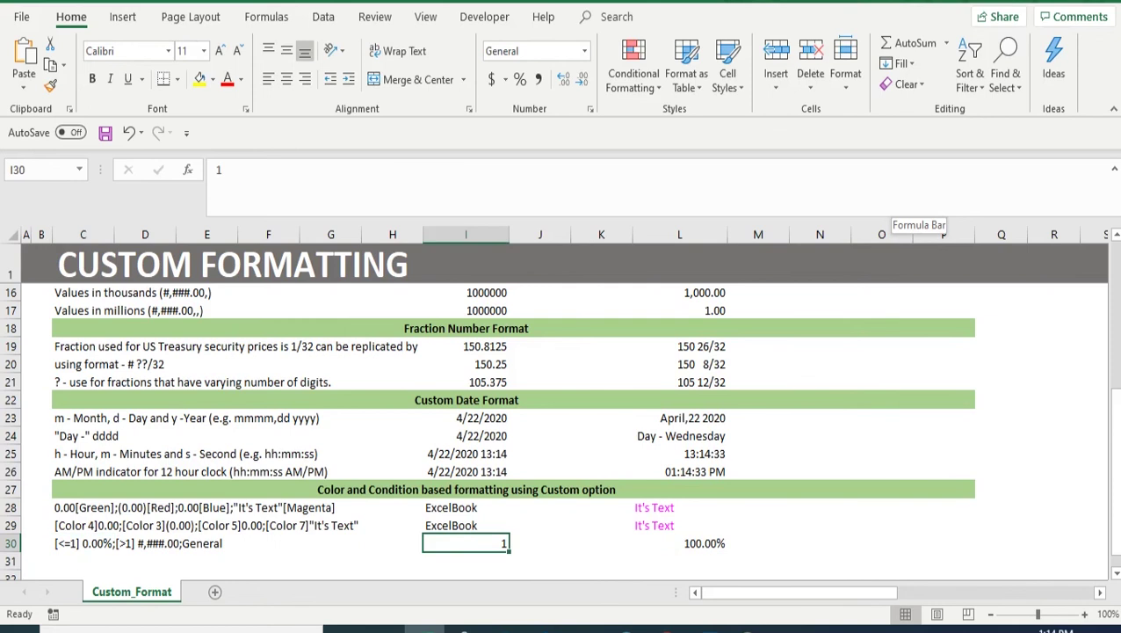
{"action": "type", "text": "100"}
{"action": "key", "text": "Tab"}
{"action": "key", "text": "Right"}
{"action": "key", "text": "Right"}
{"action": "key", "text": "Left"}
{"action": "key", "text": "Left"}
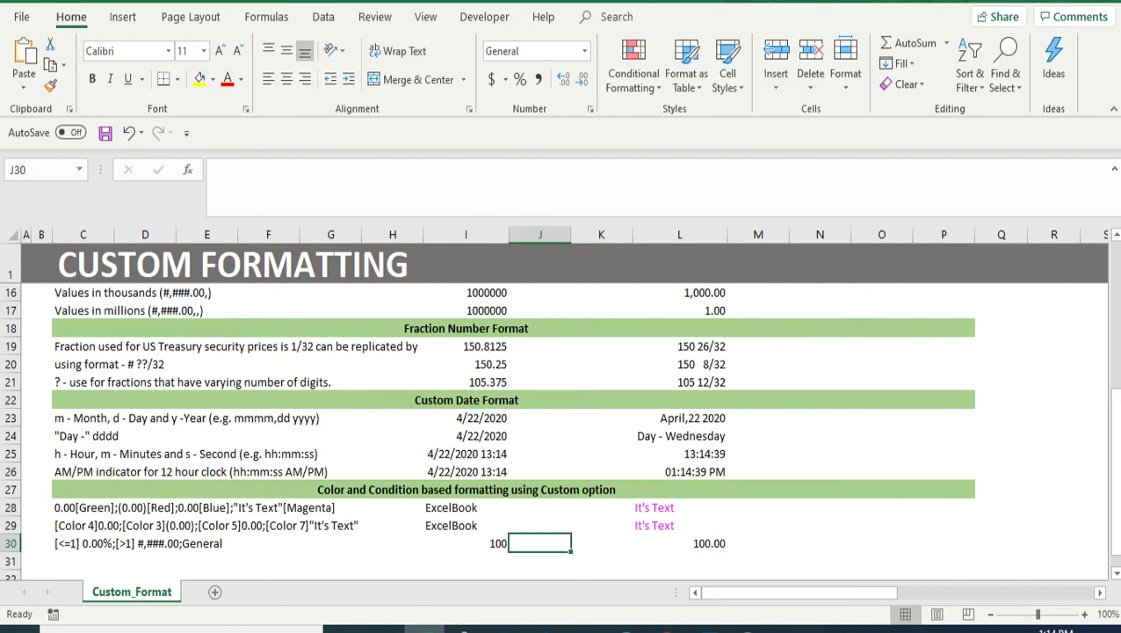
{"action": "key", "text": "Right"}
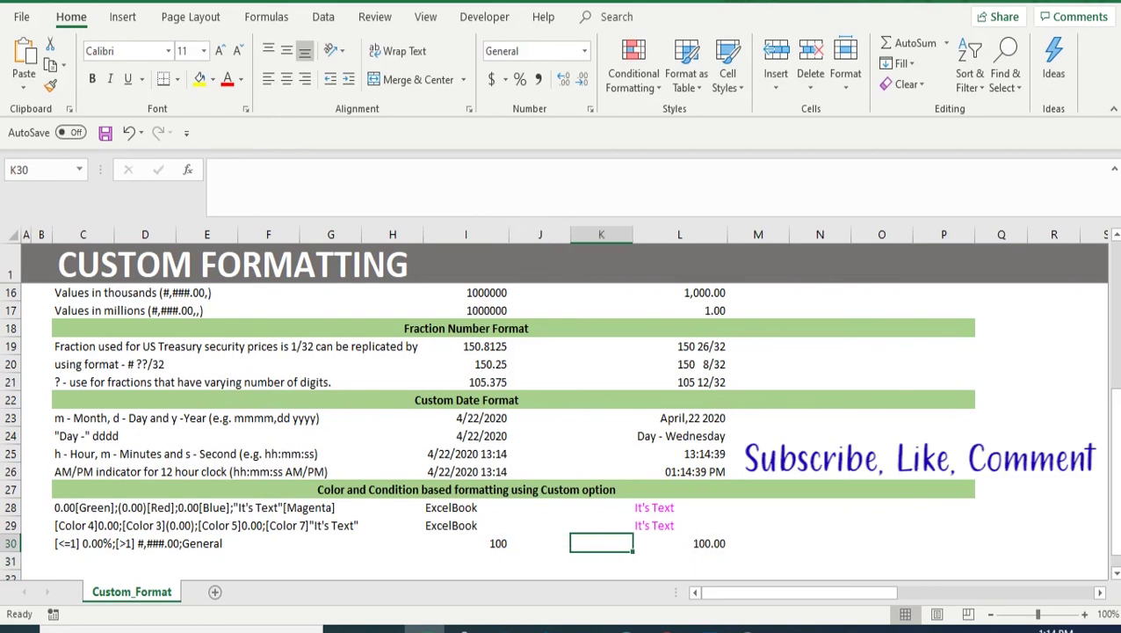